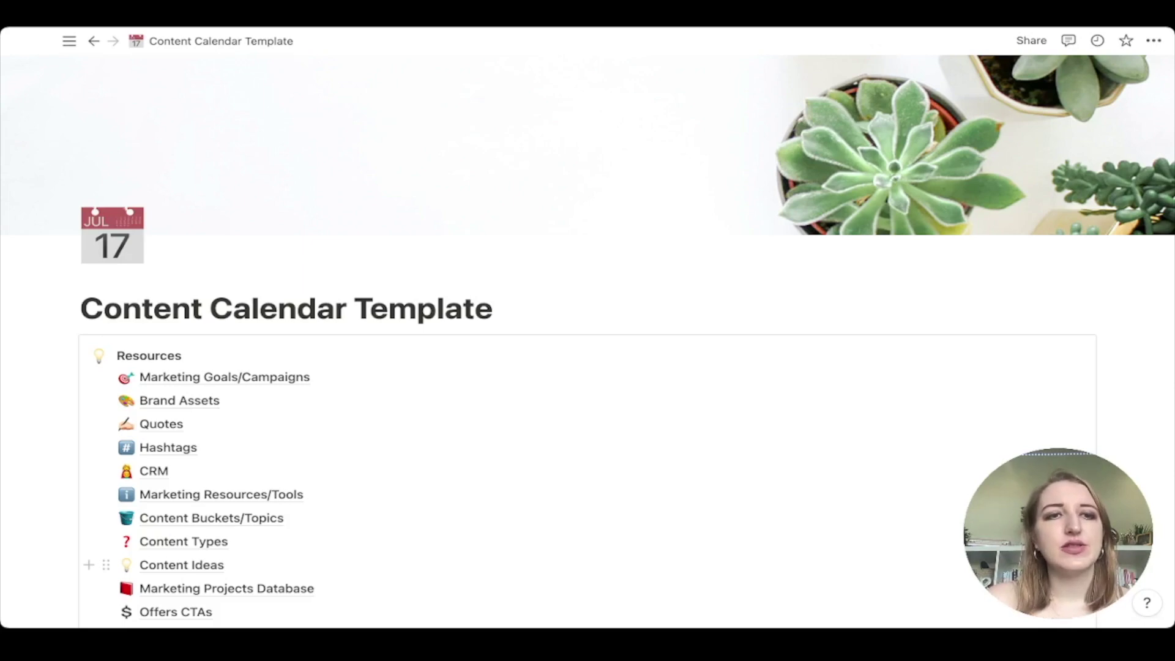
# Scroll to the Content Calendar table and across to its TikToks/Reels, Linkedin Post and Do It Date columns
pyautogui.moveTo(69, 41)
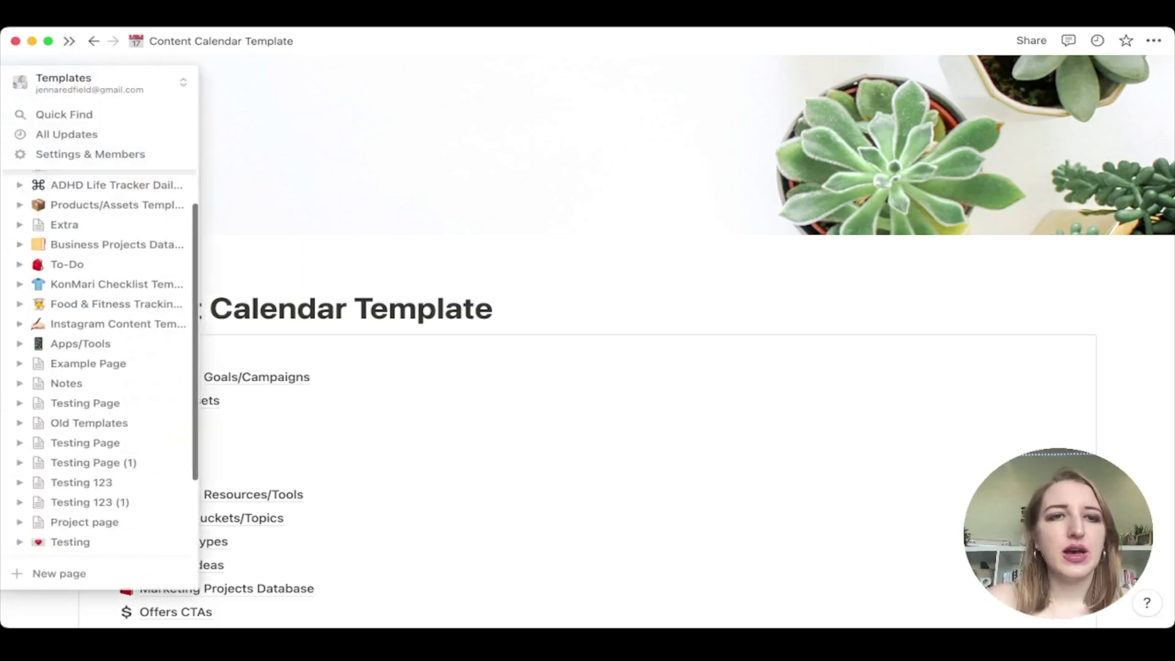
pyautogui.scroll(-5, 587, 301)
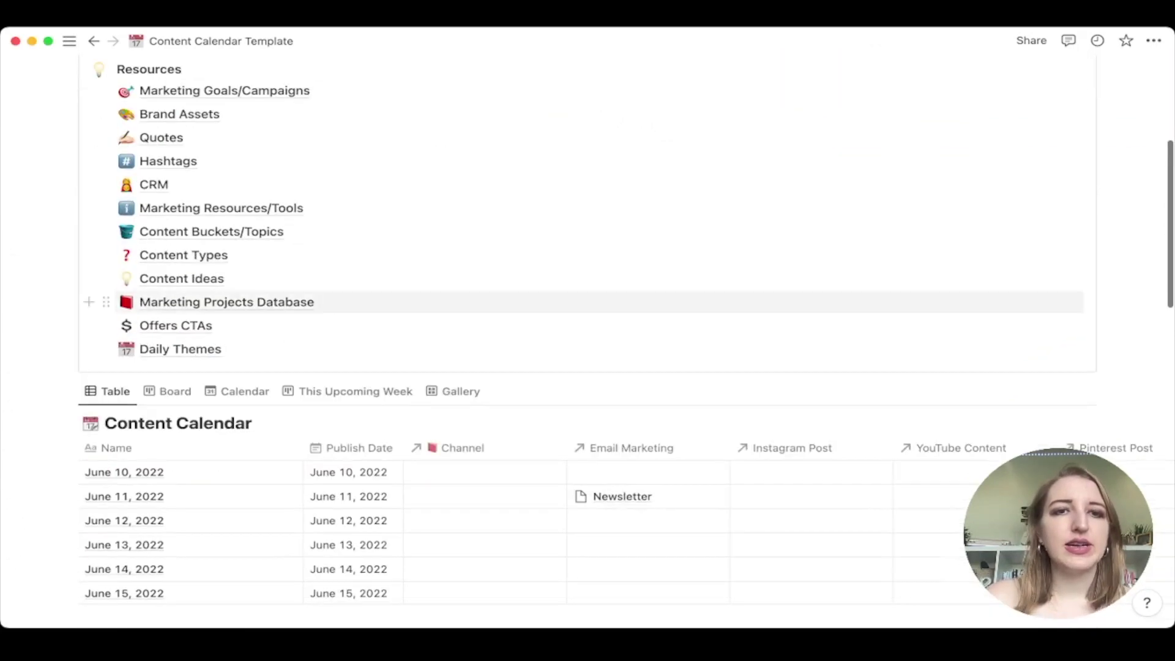
pyautogui.scroll(-5, 588, 330)
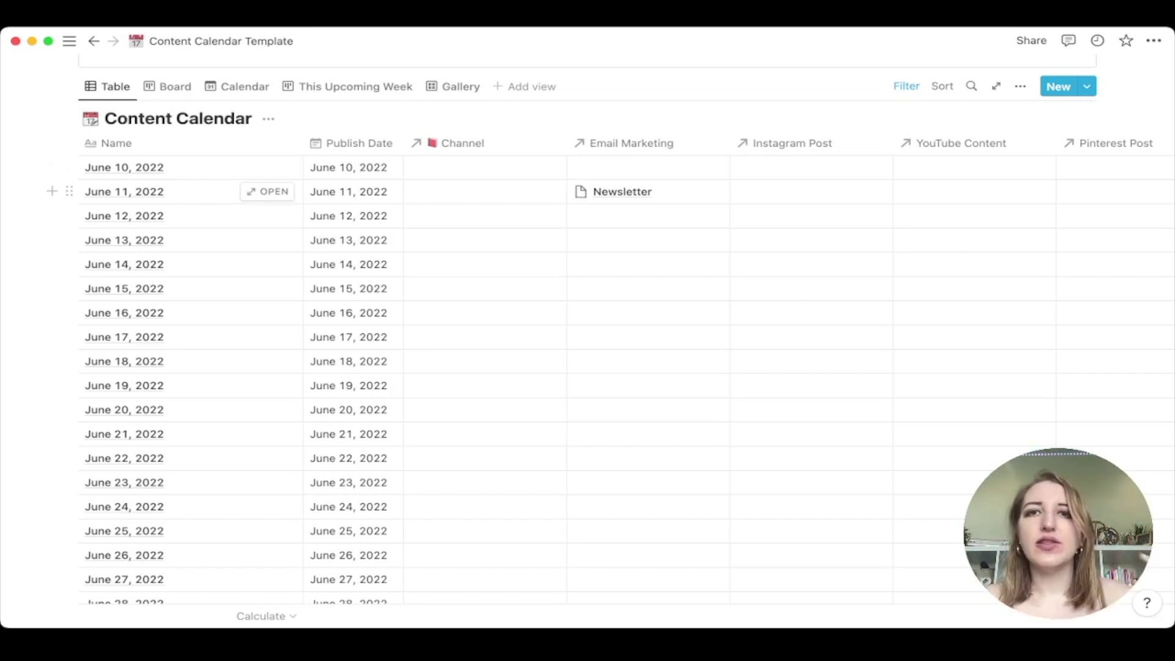
pyautogui.hscroll(5, 588, 368)
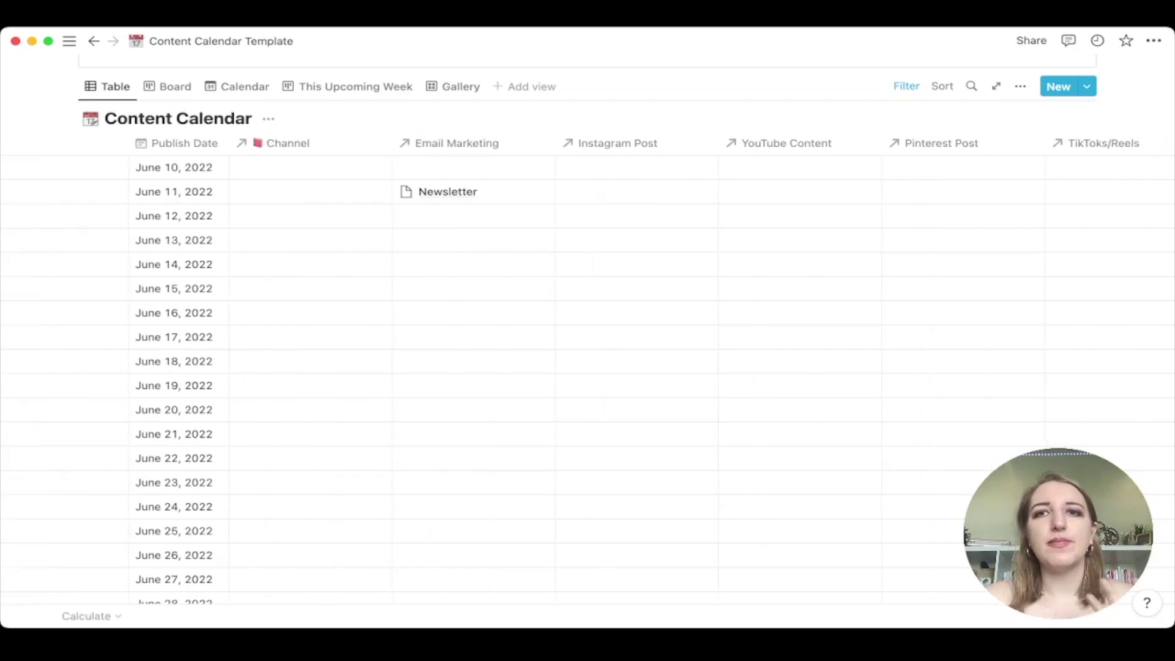
pyautogui.hscroll(3, 587, 367)
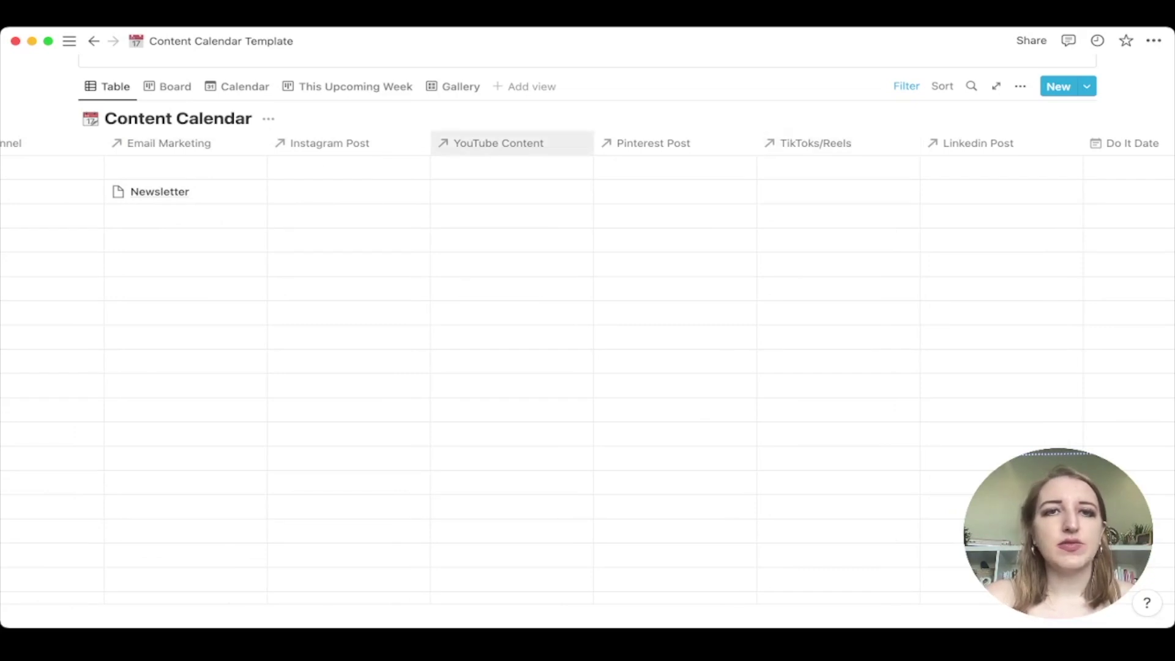
pyautogui.click(499, 142)
pyautogui.press('Escape')
pyautogui.click(512, 167)
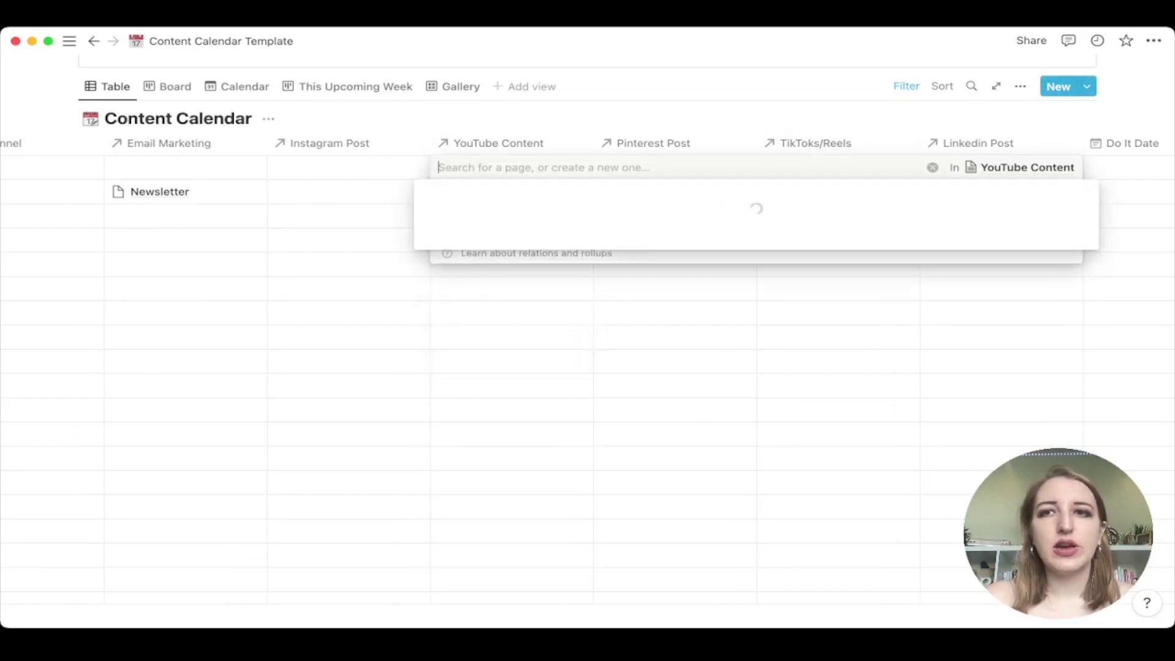
pyautogui.click(1027, 167)
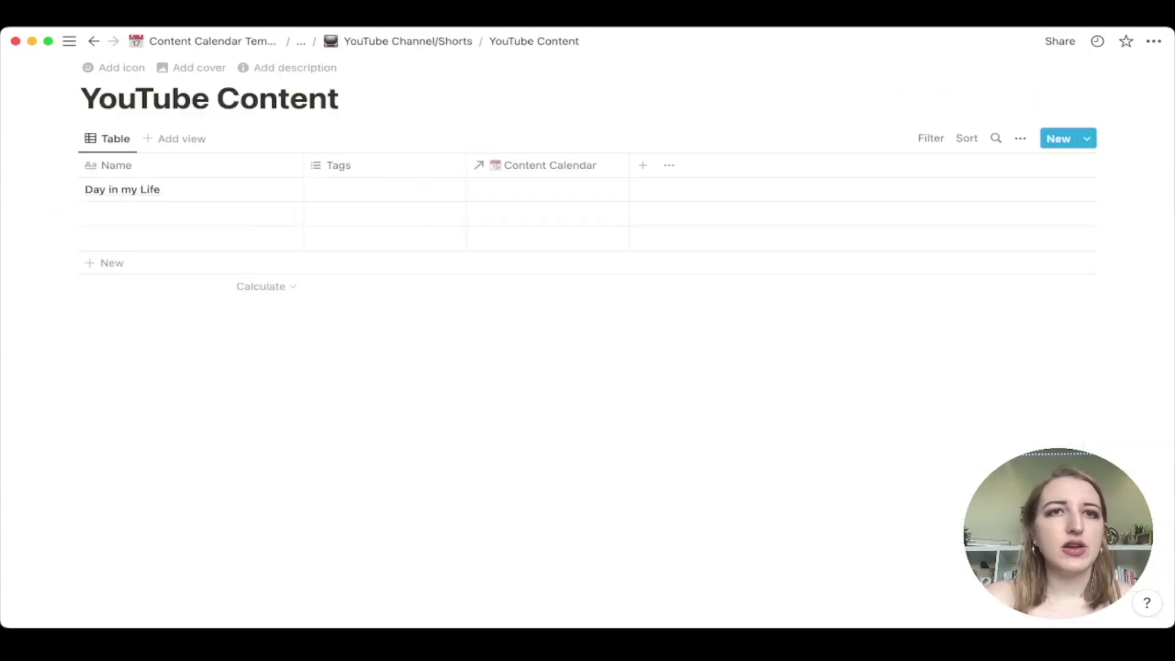
pyautogui.click(408, 41)
pyautogui.scroll(-3, 795, 276)
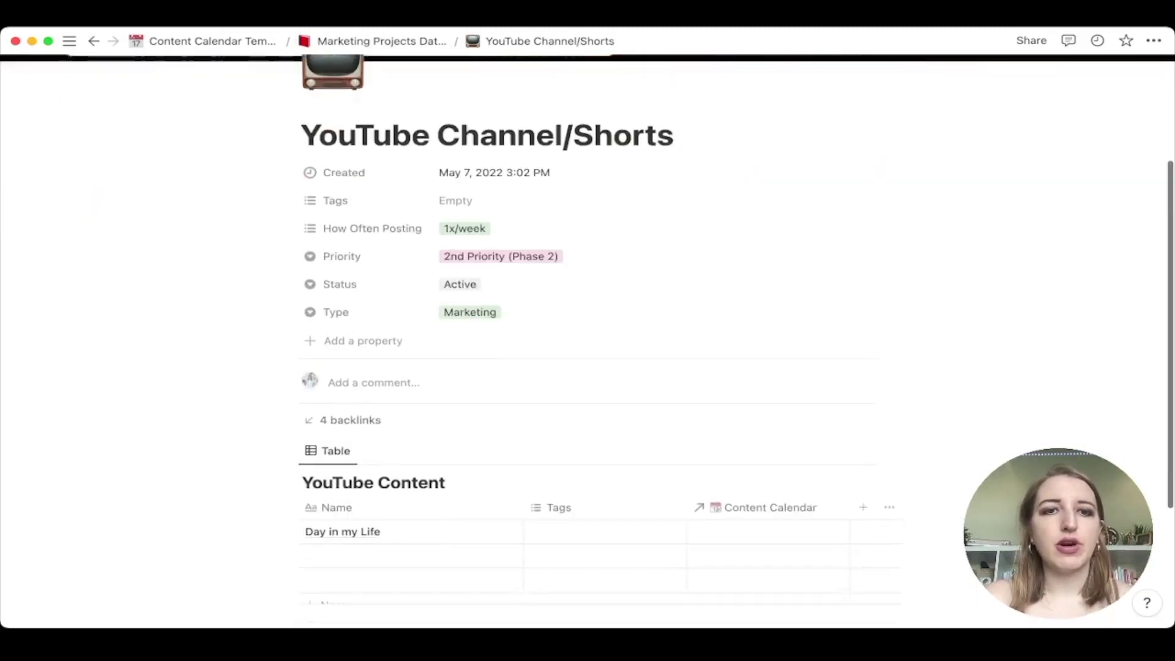
pyautogui.scroll(-3, 397, 367)
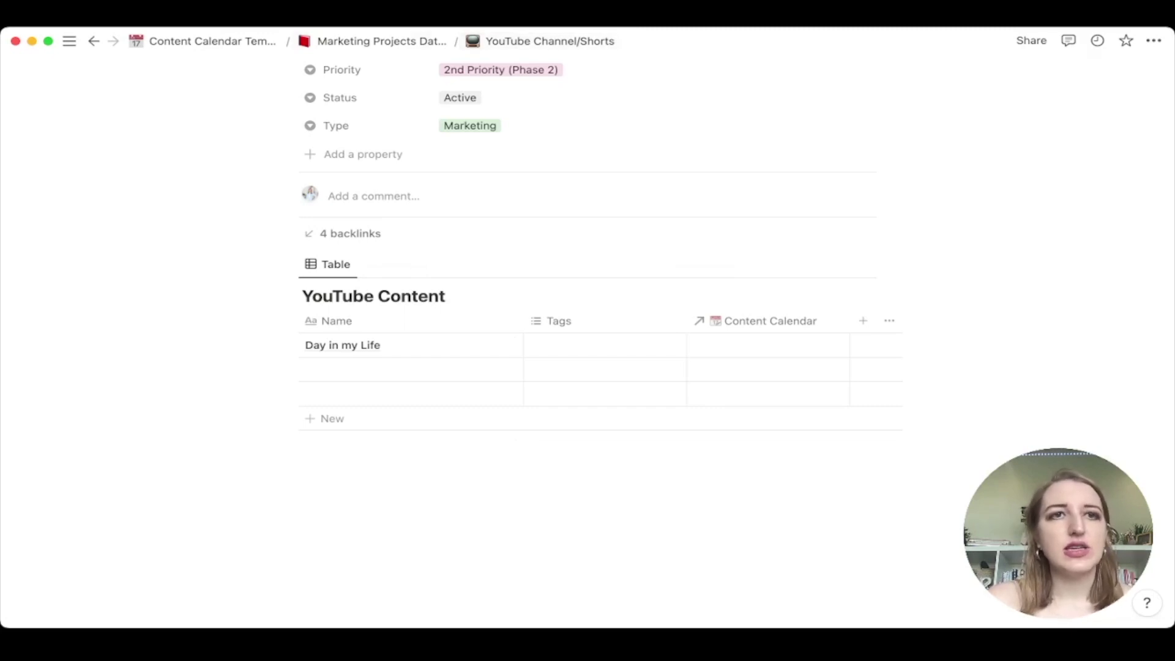
pyautogui.click(212, 41)
pyautogui.scroll(-10, 626, 336)
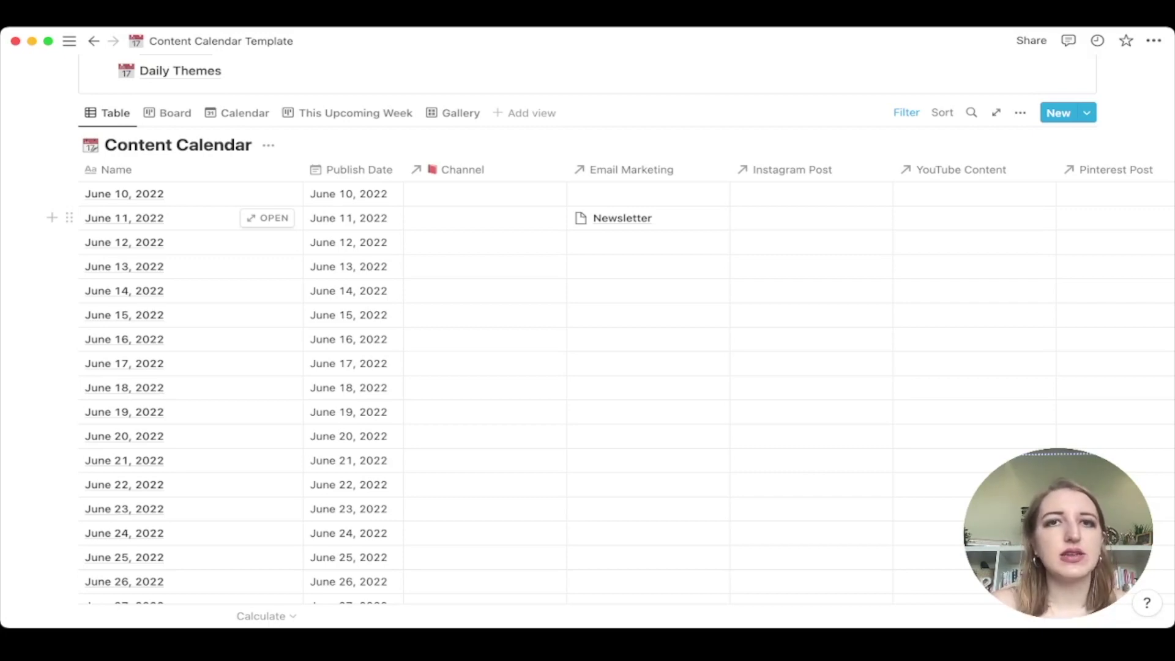
pyautogui.scroll(5, 183, 218)
pyautogui.click(232, 192)
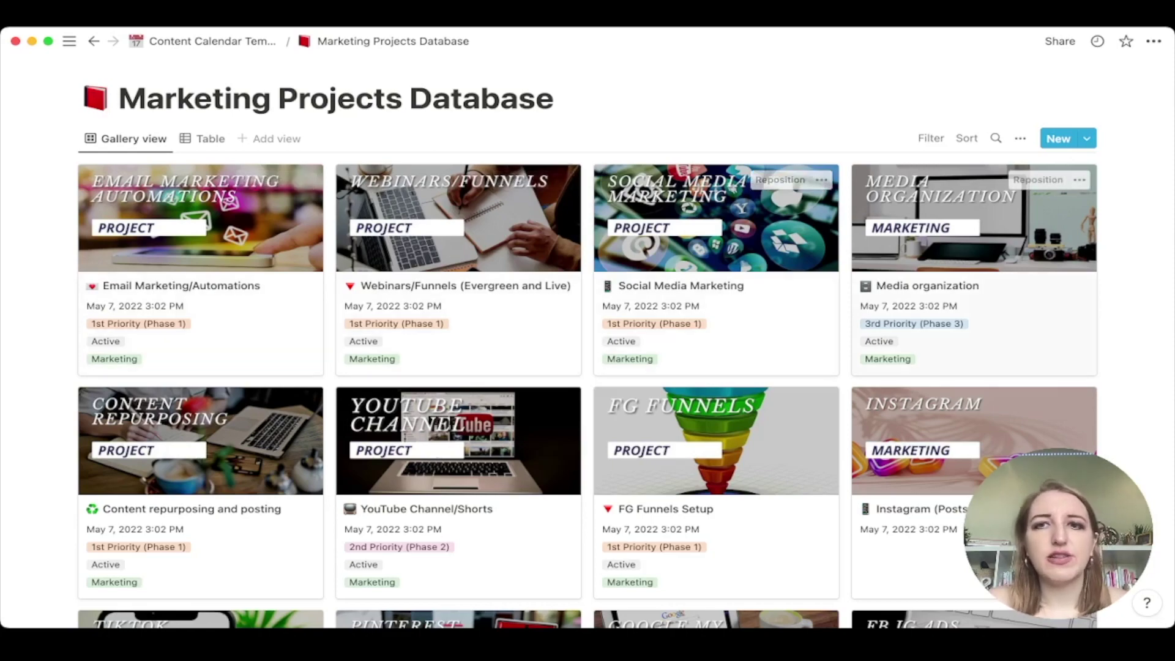
pyautogui.scroll(-10, 716, 398)
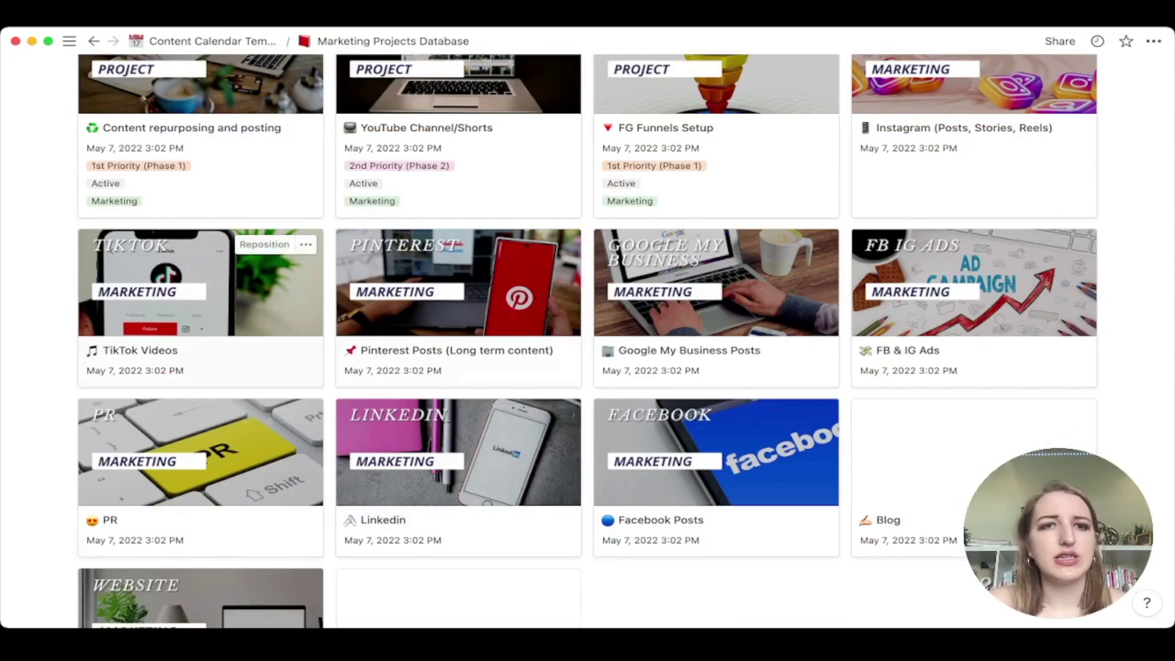
pyautogui.scroll(3, 716, 282)
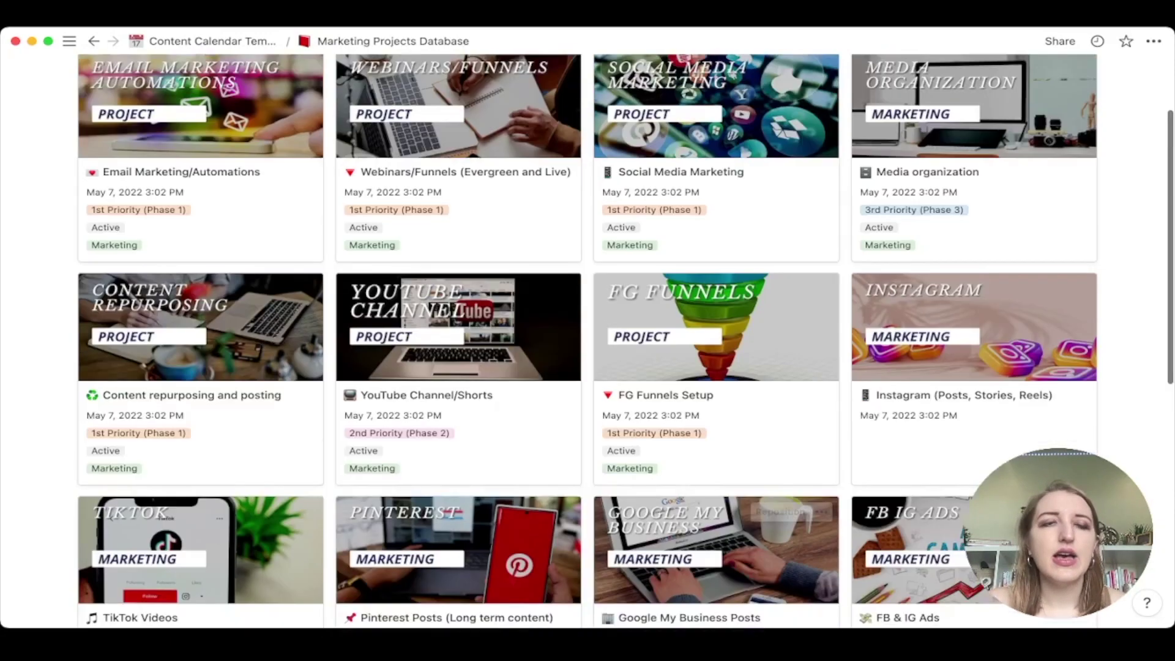
pyautogui.scroll(3, 789, 539)
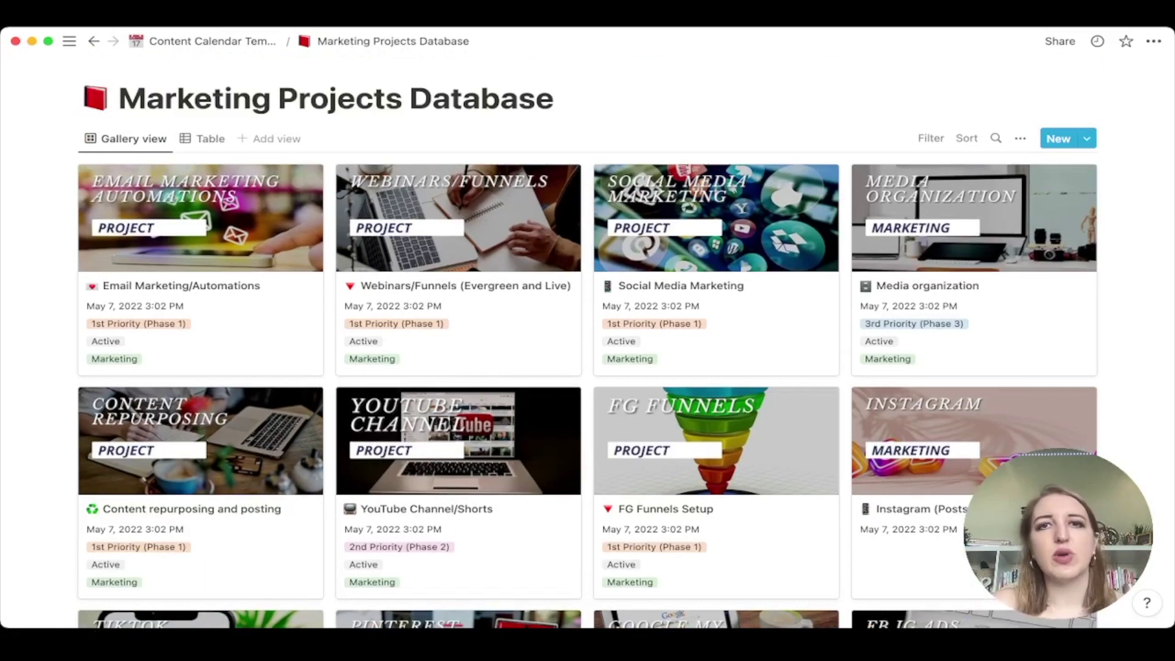
pyautogui.scroll(-3, 587, 367)
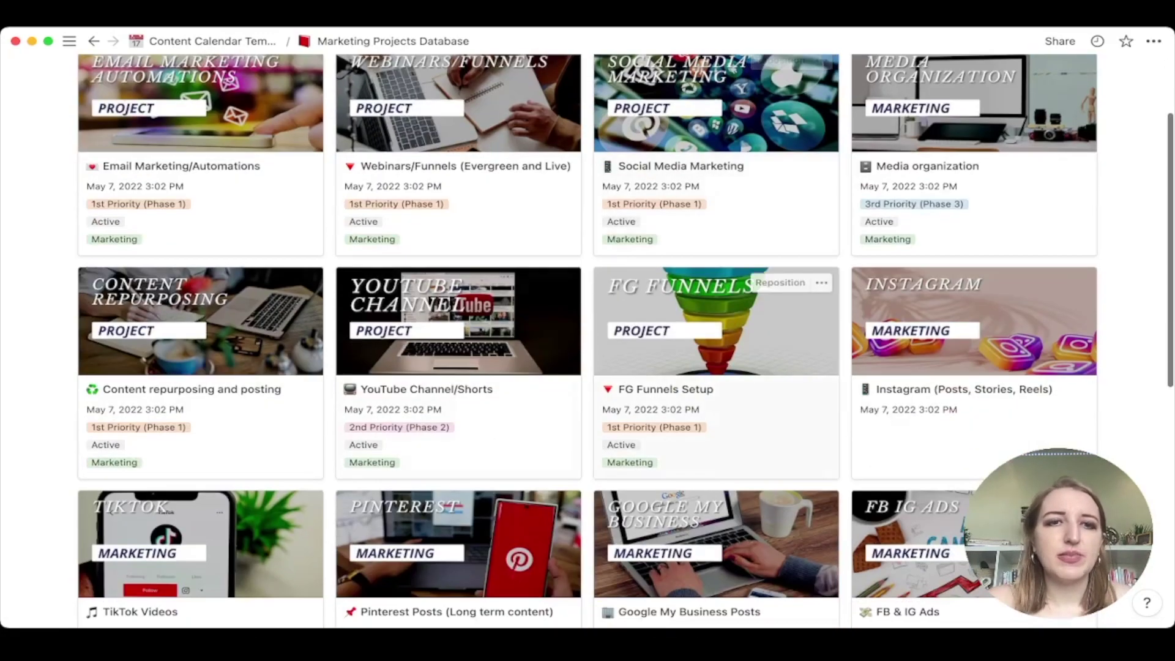
pyautogui.click(453, 342)
pyautogui.scroll(-3, 588, 330)
pyautogui.scroll(-2, 587, 330)
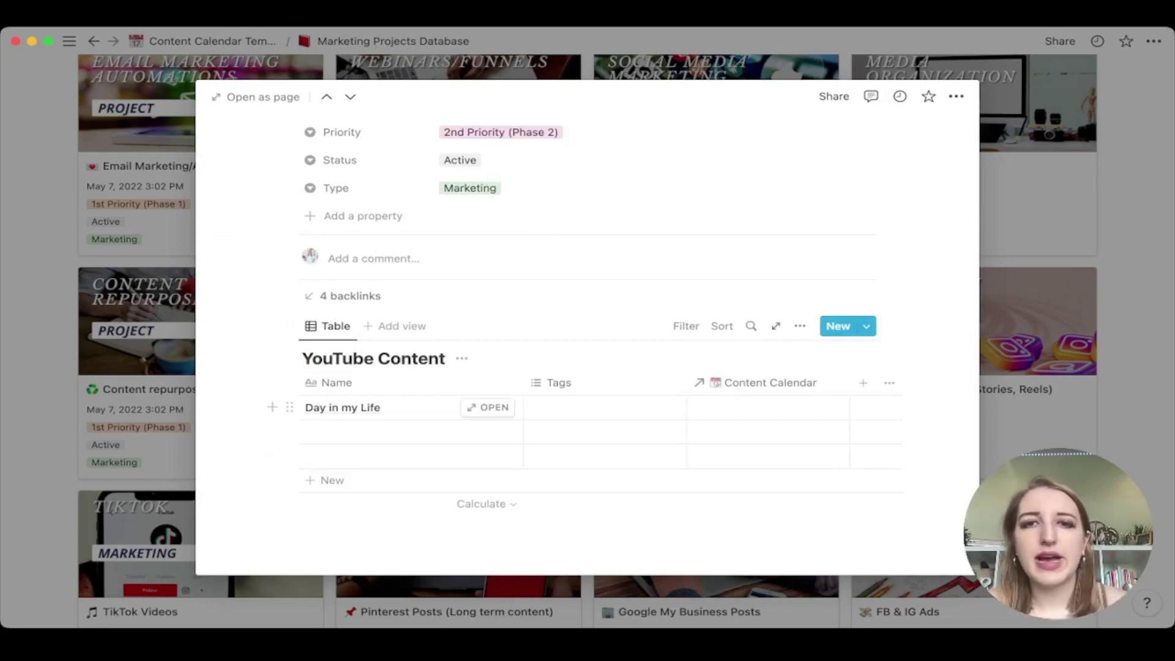
pyautogui.press('Escape')
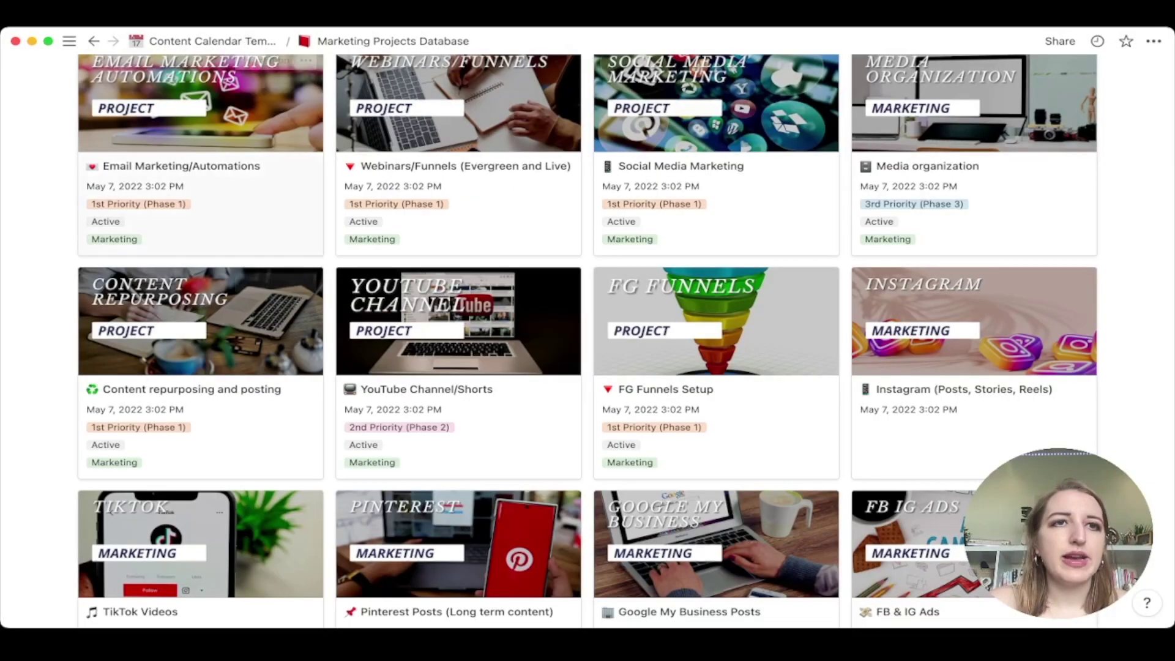
pyautogui.press('super+bracketleft')
pyautogui.scroll(-7, 428, 368)
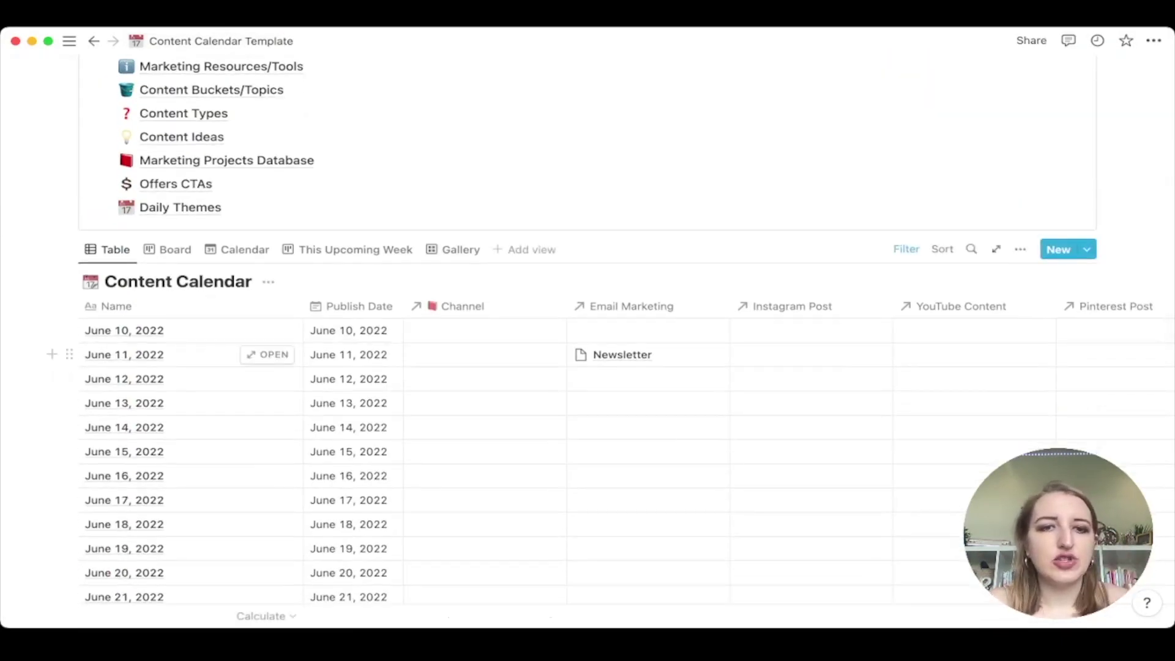
# Create and link a Content Calendar Video page in June 11's YouTube Content cell
pyautogui.hscroll(3, 587, 459)
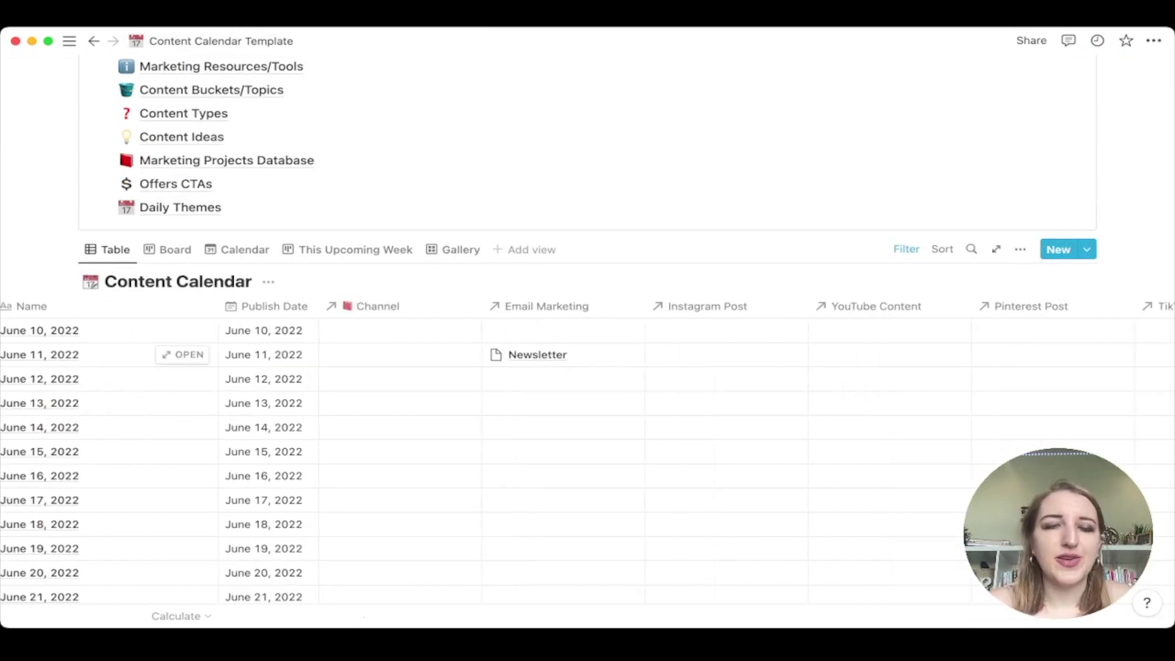
pyautogui.click(612, 354)
pyautogui.write('Content ')
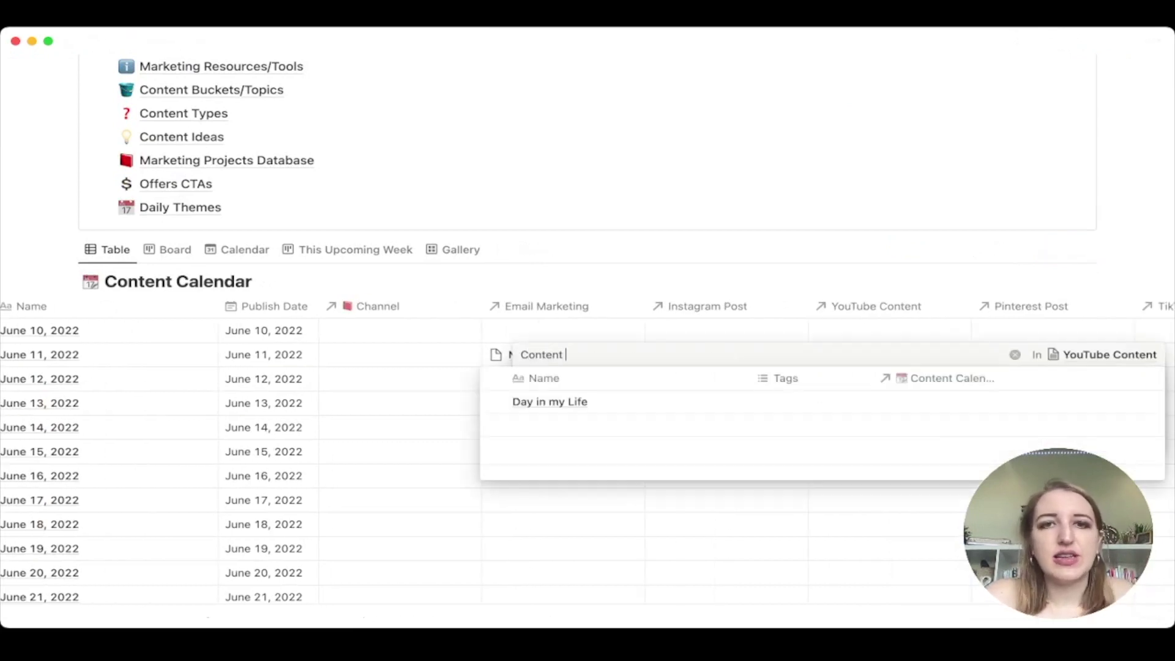
pyautogui.write('Calendar V')
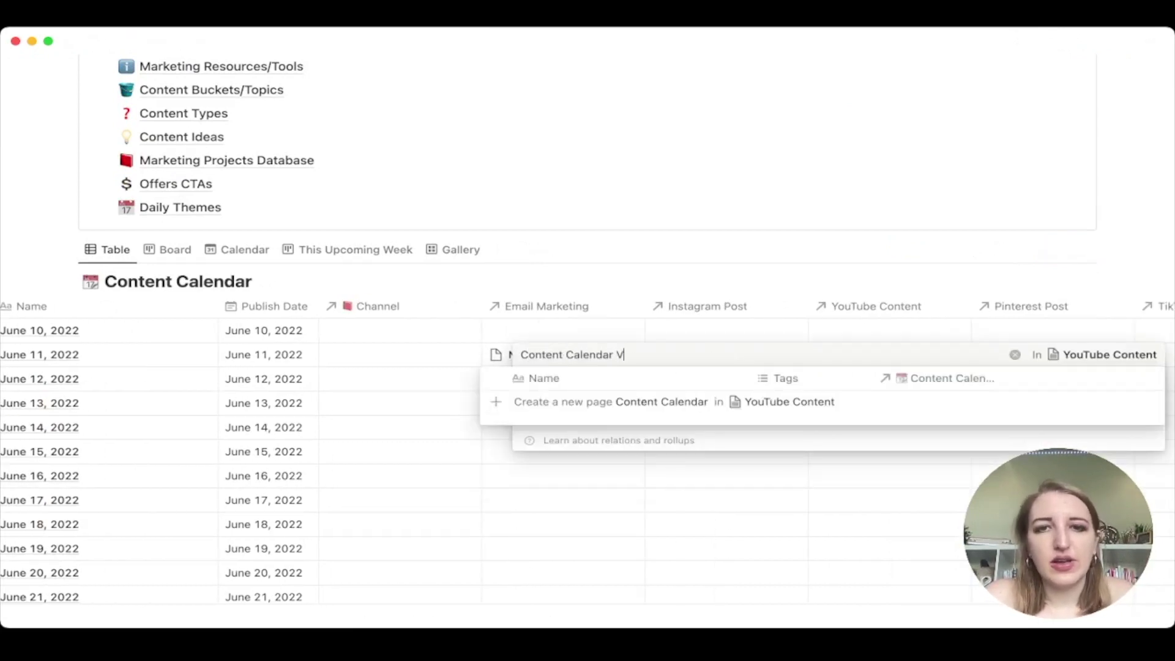
pyautogui.write('ideo')
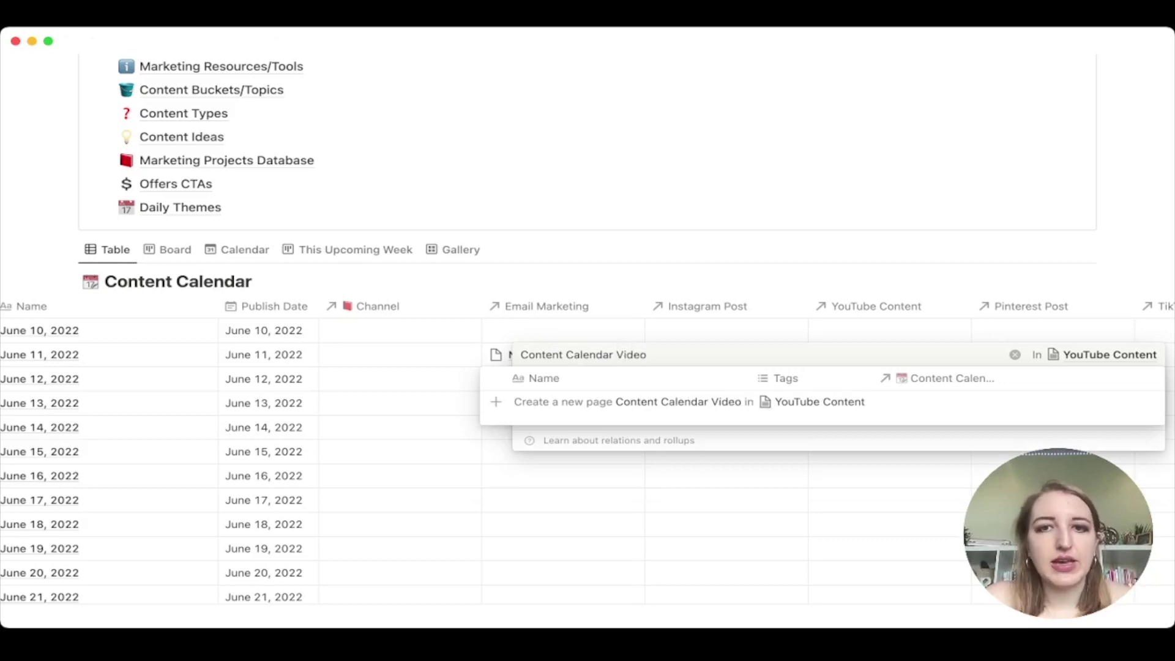
pyautogui.press('Return')
pyautogui.press('Escape')
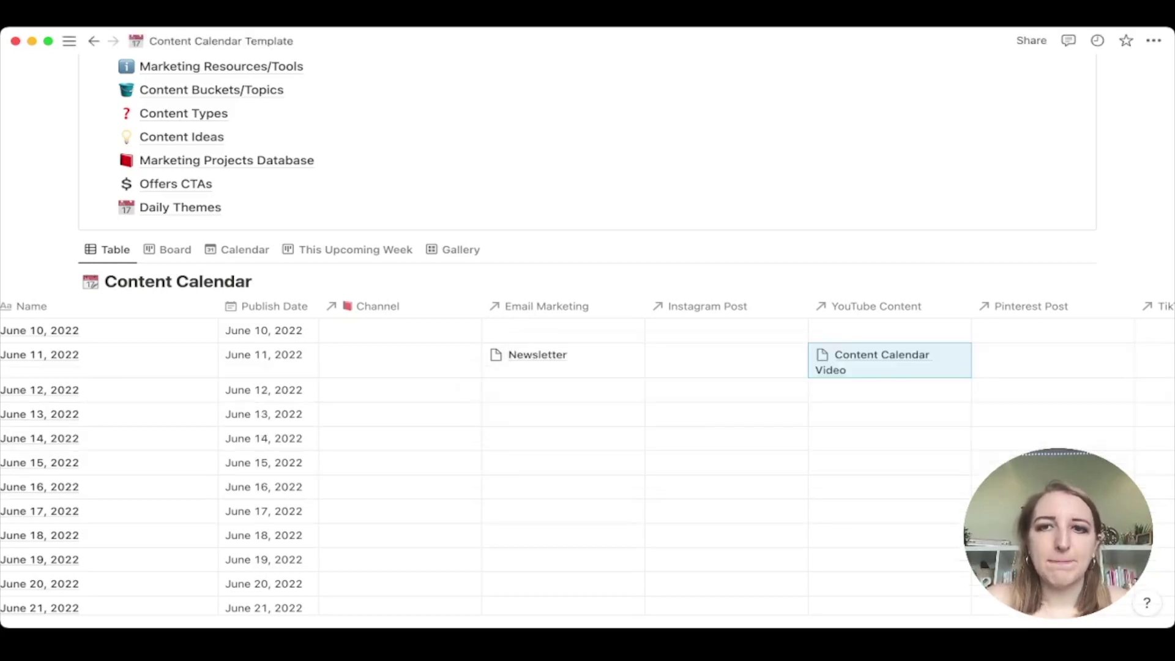
# Open Content Calendar Video full page, then go up the breadcrumbs to Marketing Projects Database
pyautogui.press('Return')
pyautogui.press('Down')
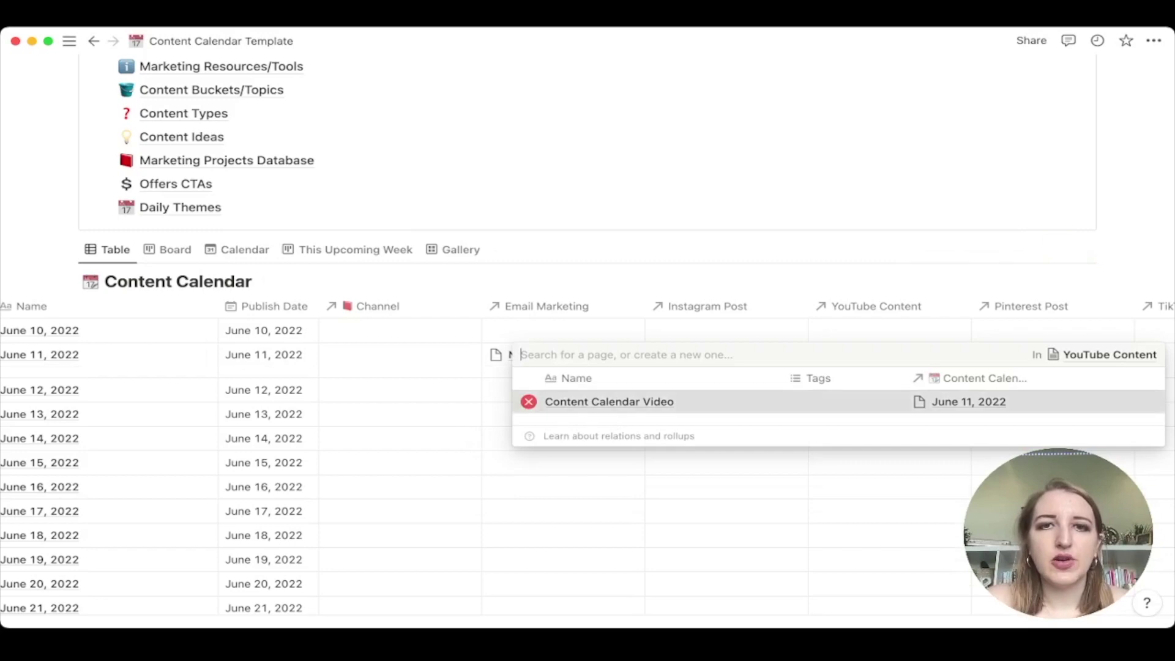
pyautogui.press('Return')
pyautogui.click(257, 97)
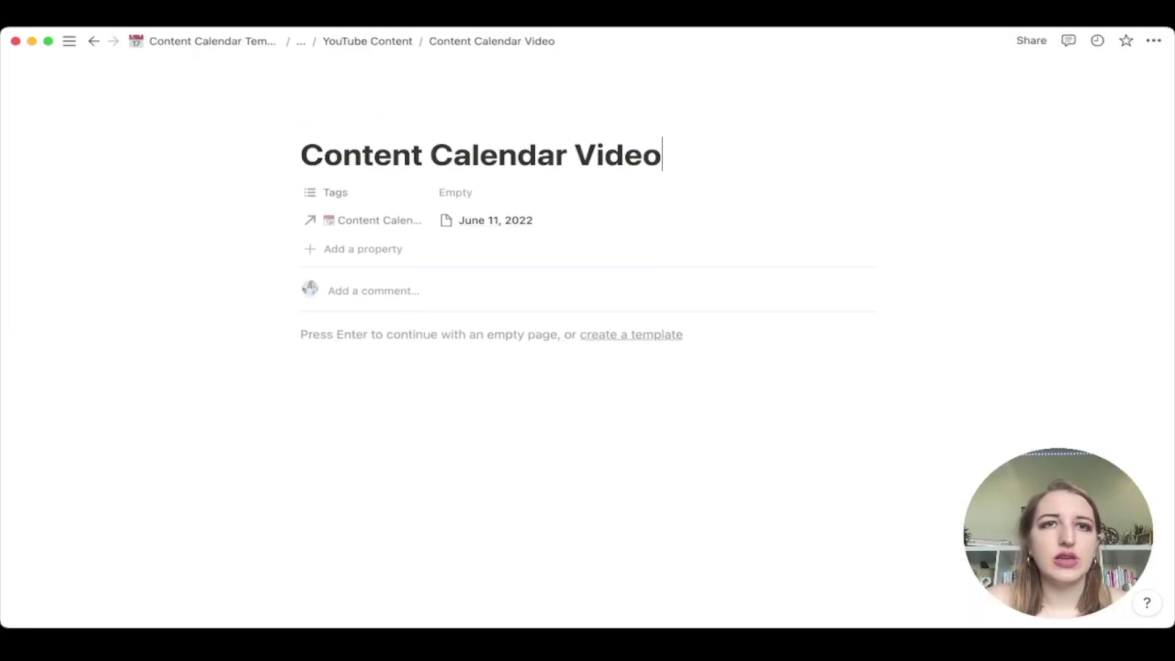
pyautogui.click(367, 41)
pyautogui.click(408, 41)
pyautogui.scroll(-6, 587, 330)
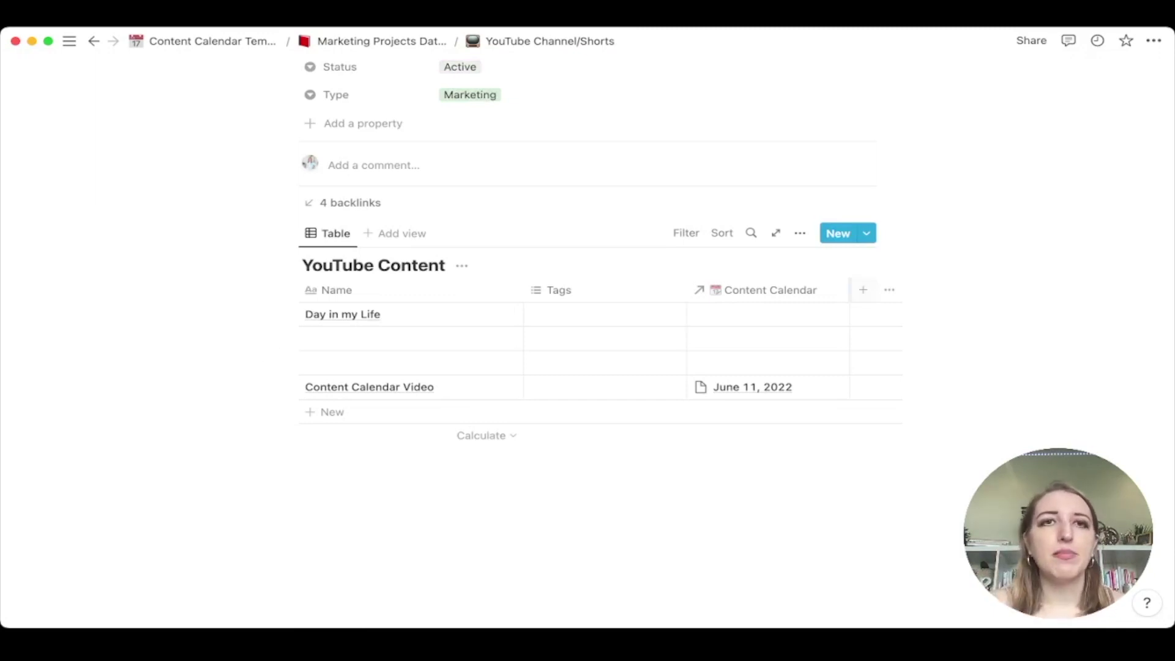
pyautogui.click(375, 41)
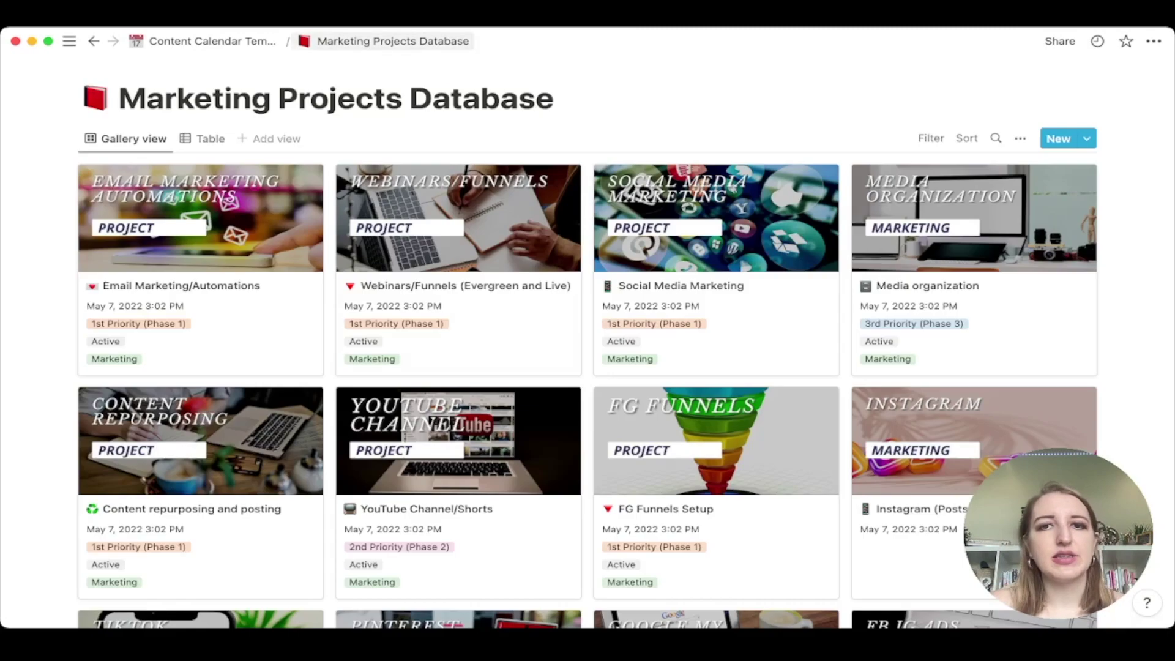
pyautogui.click(211, 40)
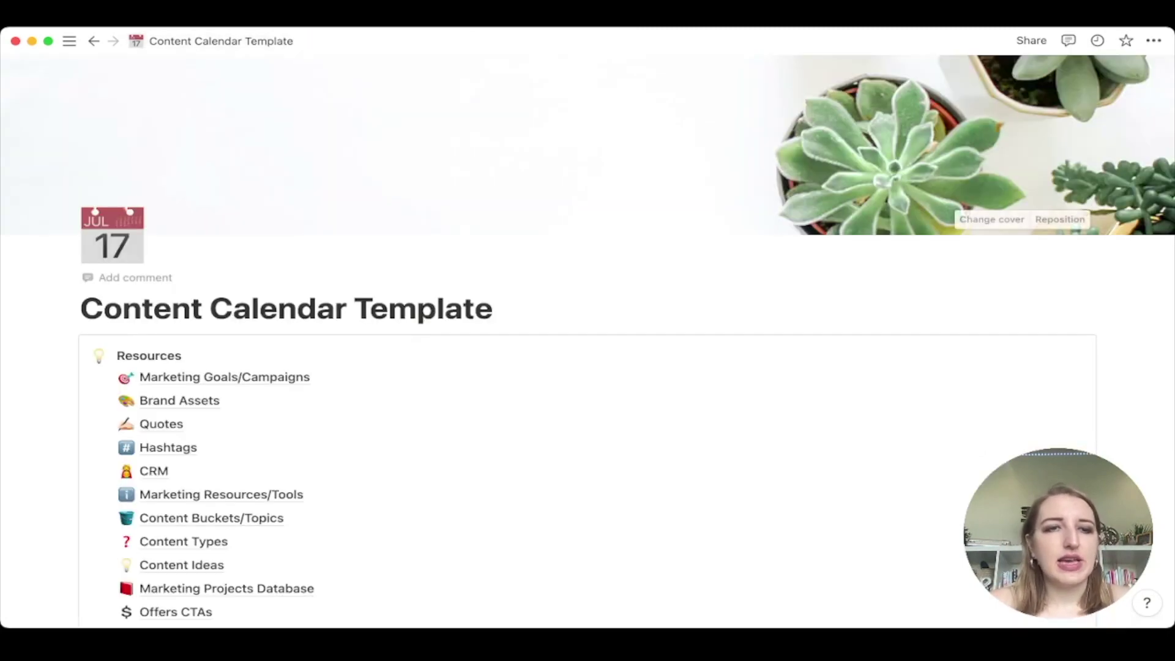
pyautogui.scroll(-5, 184, 264)
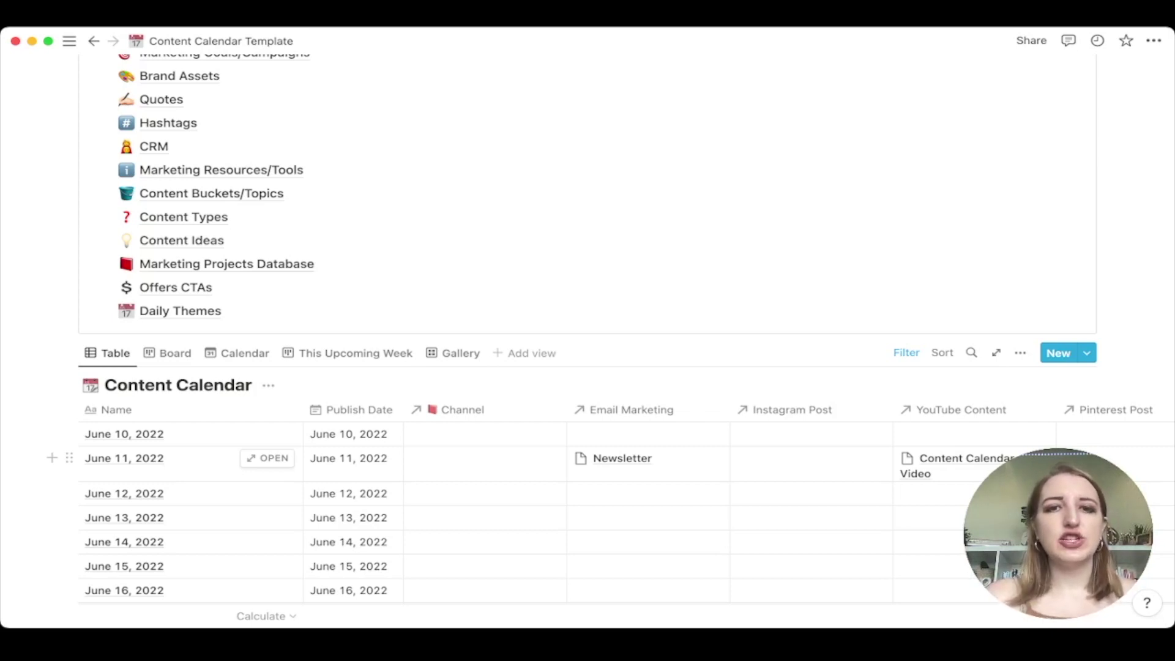
pyautogui.hscroll(3, 588, 459)
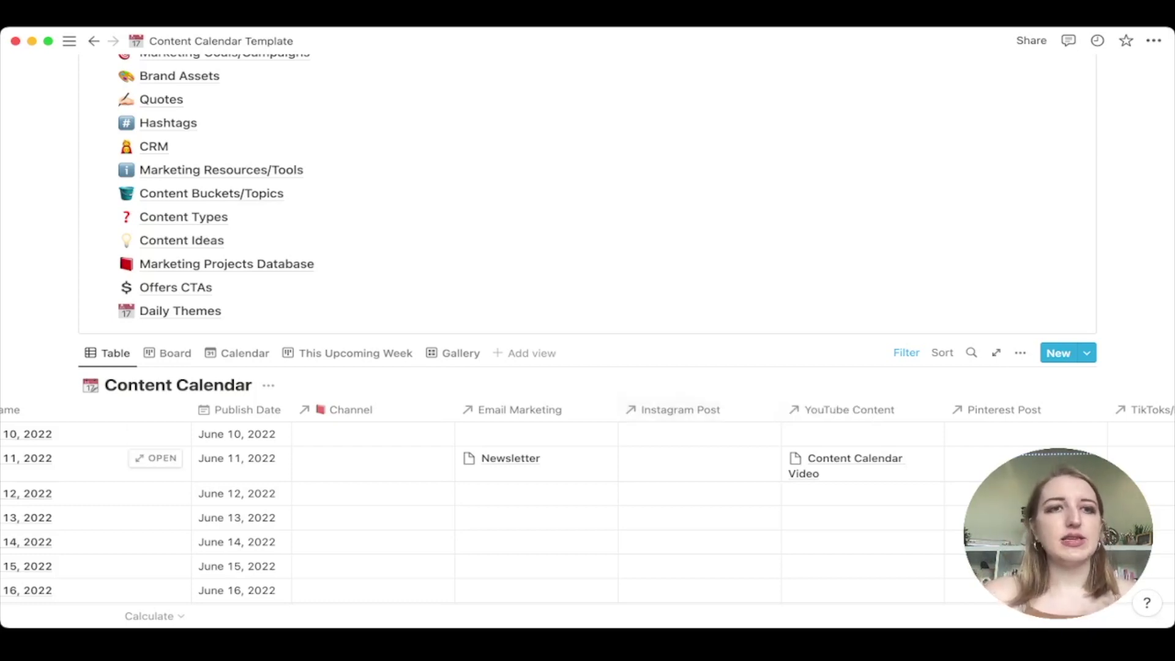
pyautogui.hscroll(-4, 587, 508)
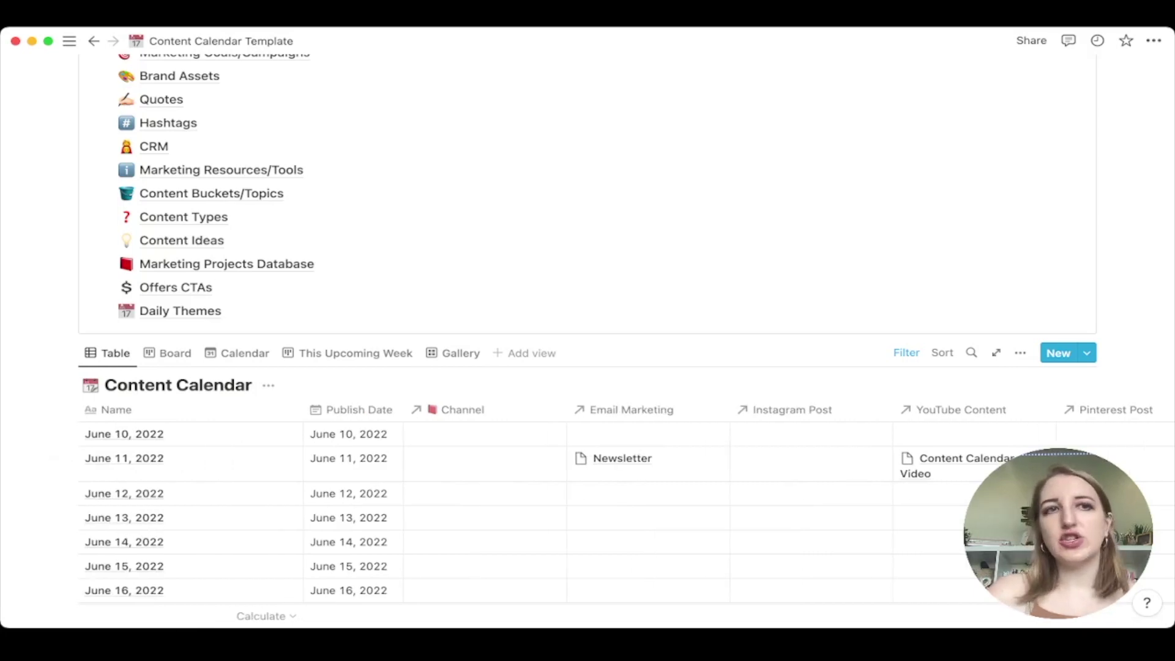
pyautogui.scroll(-15, 588, 342)
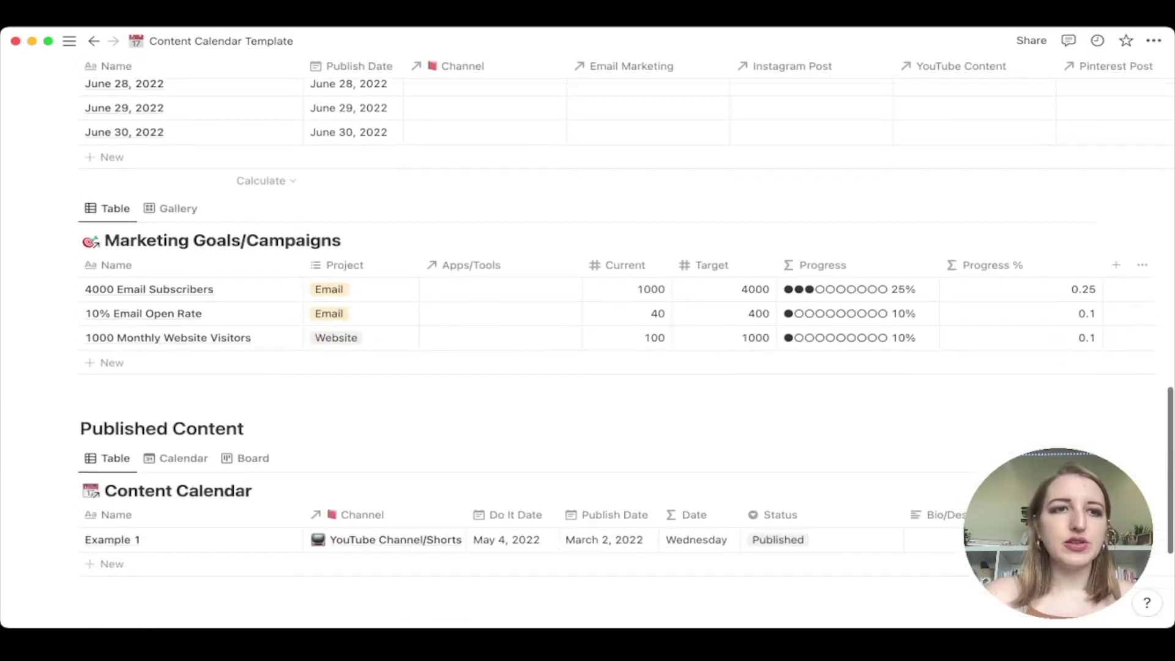
pyautogui.scroll(5, 471, 408)
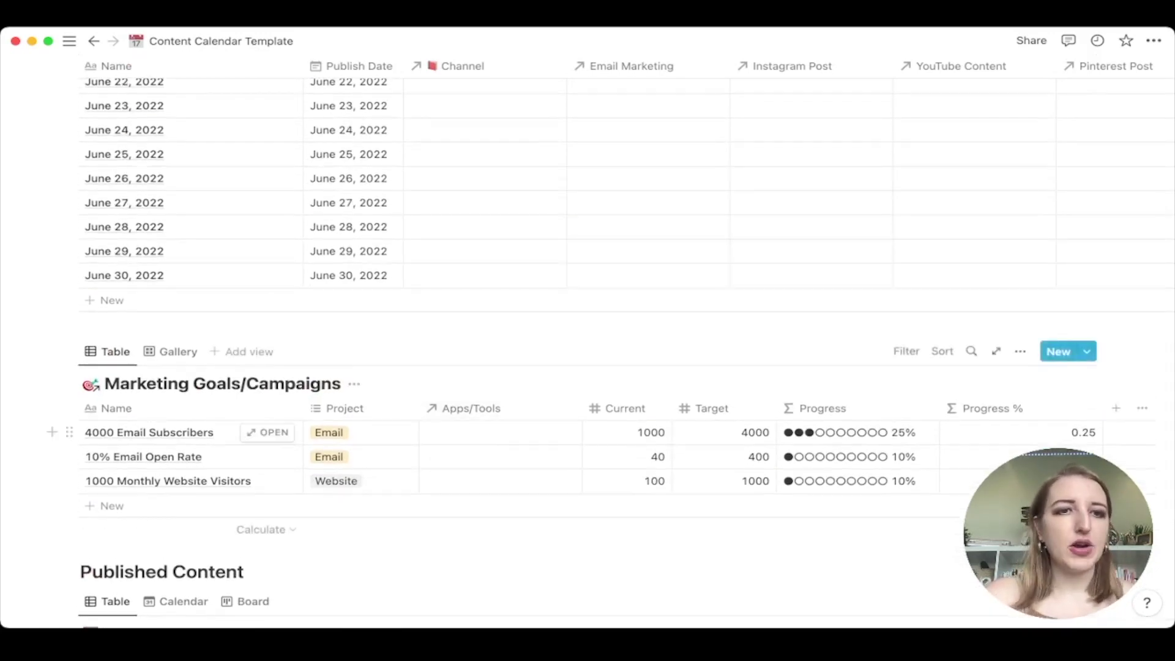
pyautogui.scroll(-6, 269, 432)
pyautogui.scroll(4, 269, 432)
pyautogui.scroll(15, 270, 432)
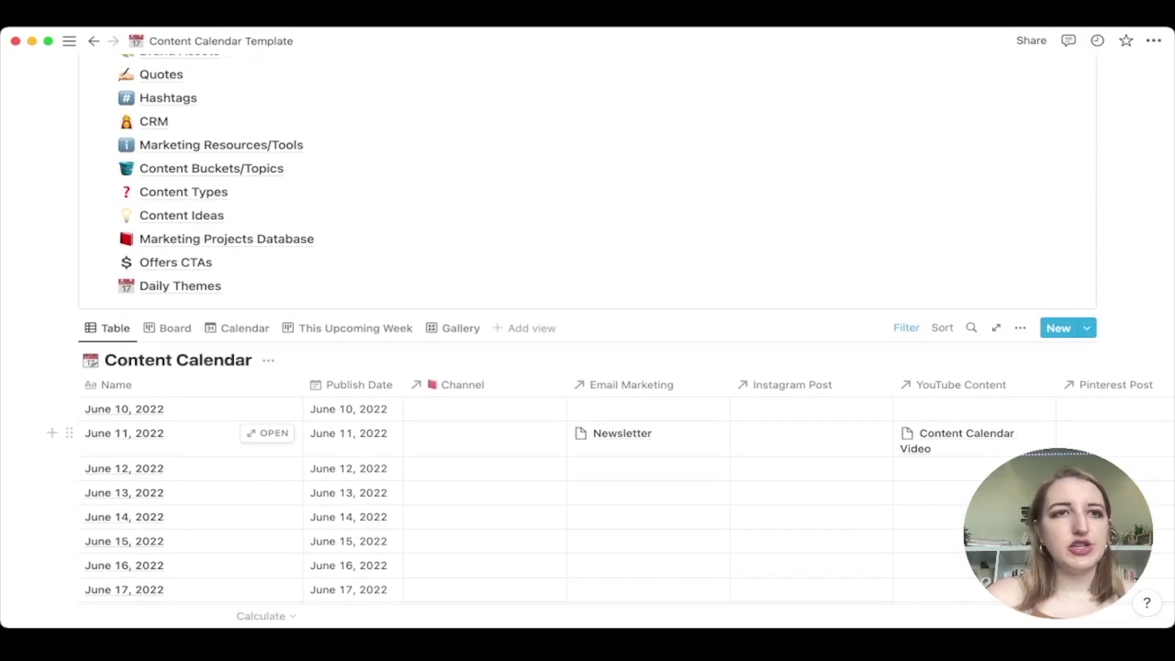
pyautogui.scroll(3, 269, 431)
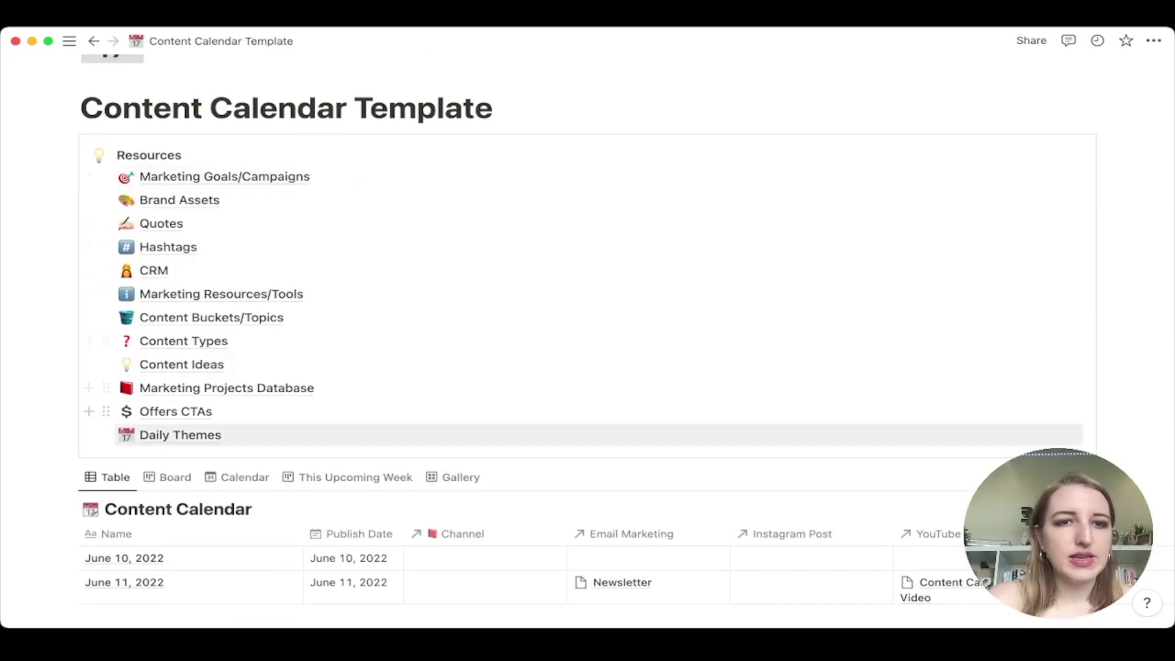
pyautogui.scroll(-2, 183, 434)
pyautogui.hscroll(10, 263, 520)
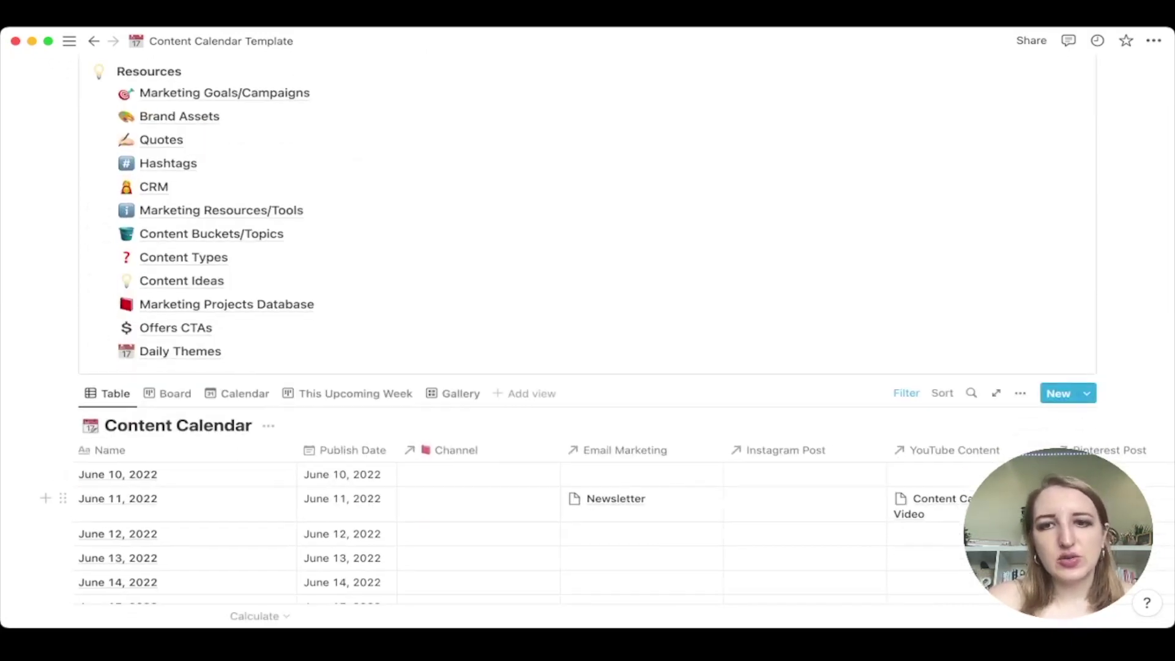
pyautogui.hscroll(-3, 490, 520)
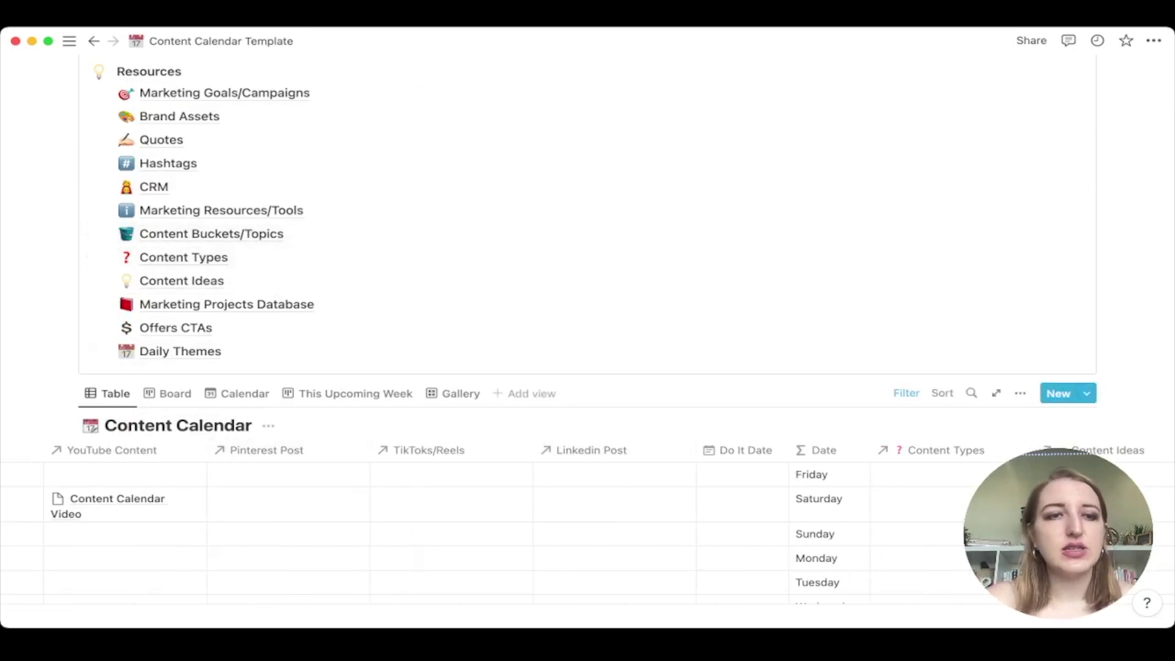
pyautogui.hscroll(-15, 91, 508)
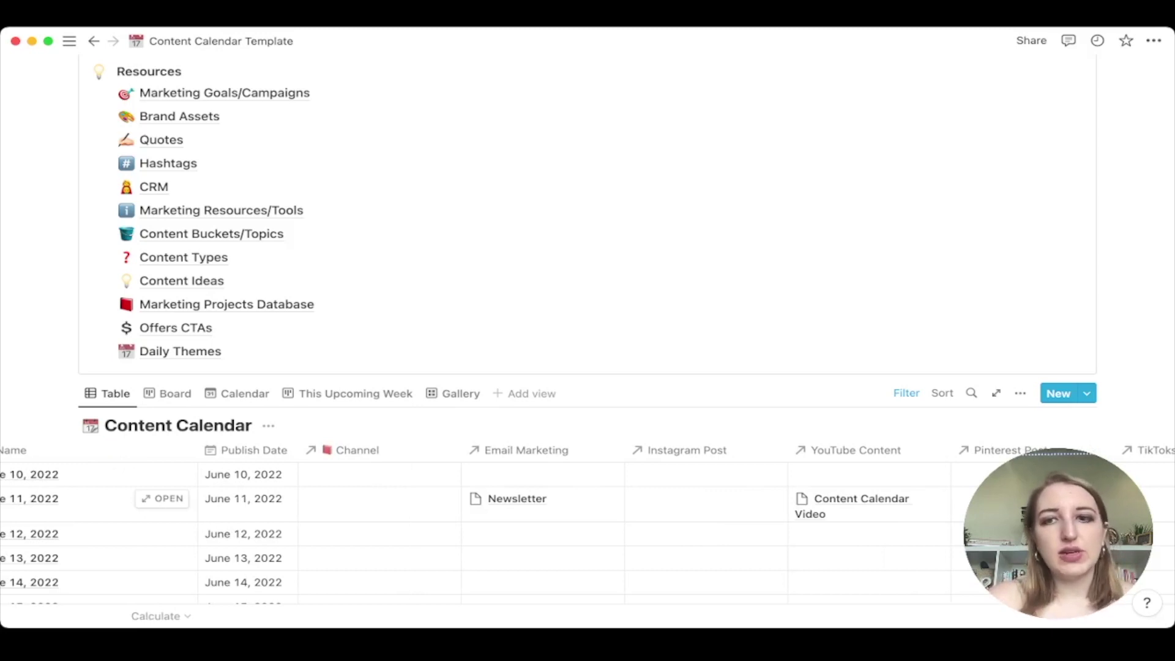
pyautogui.hscroll(20, 92, 508)
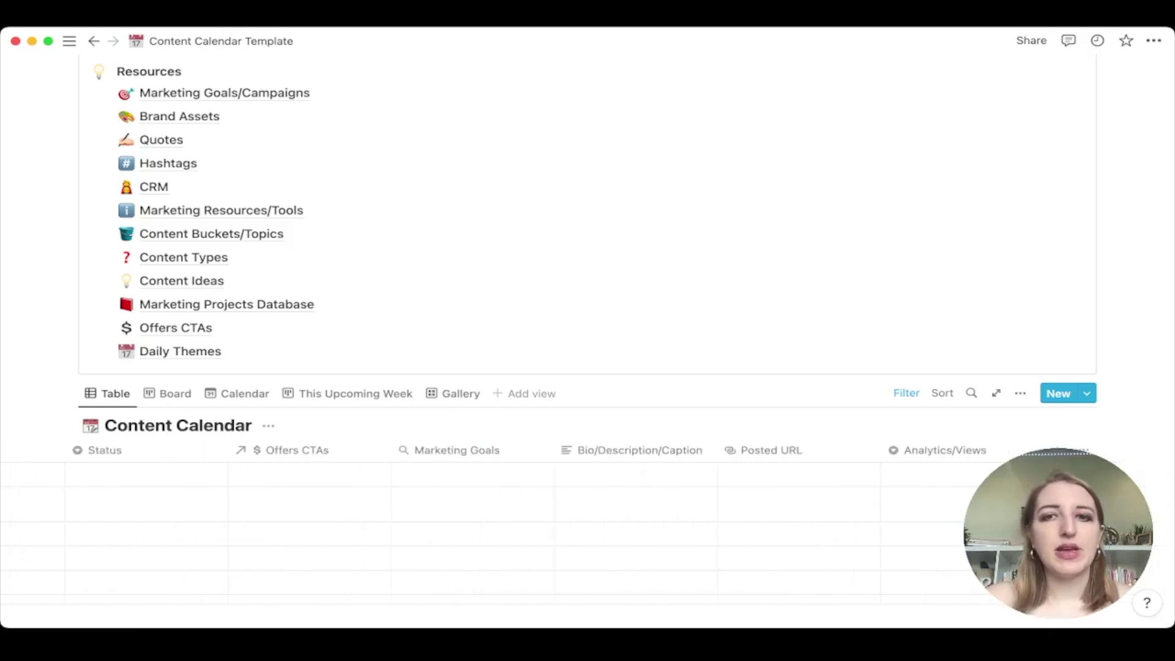
pyautogui.hscroll(-20, 489, 526)
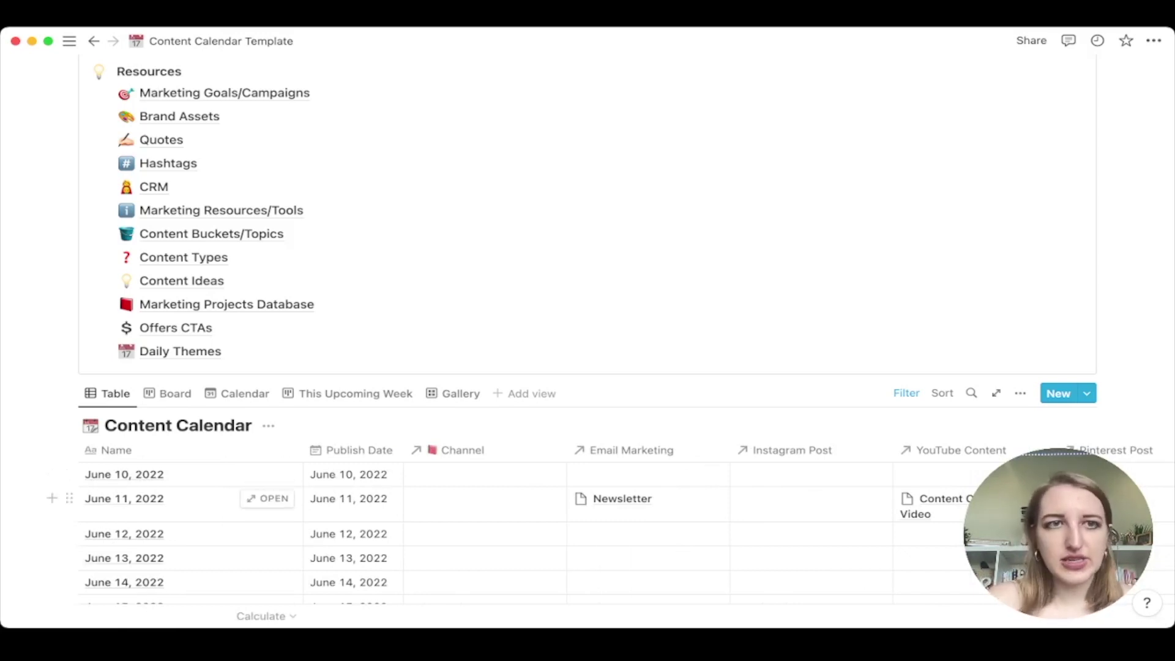
pyautogui.scroll(2, 587, 330)
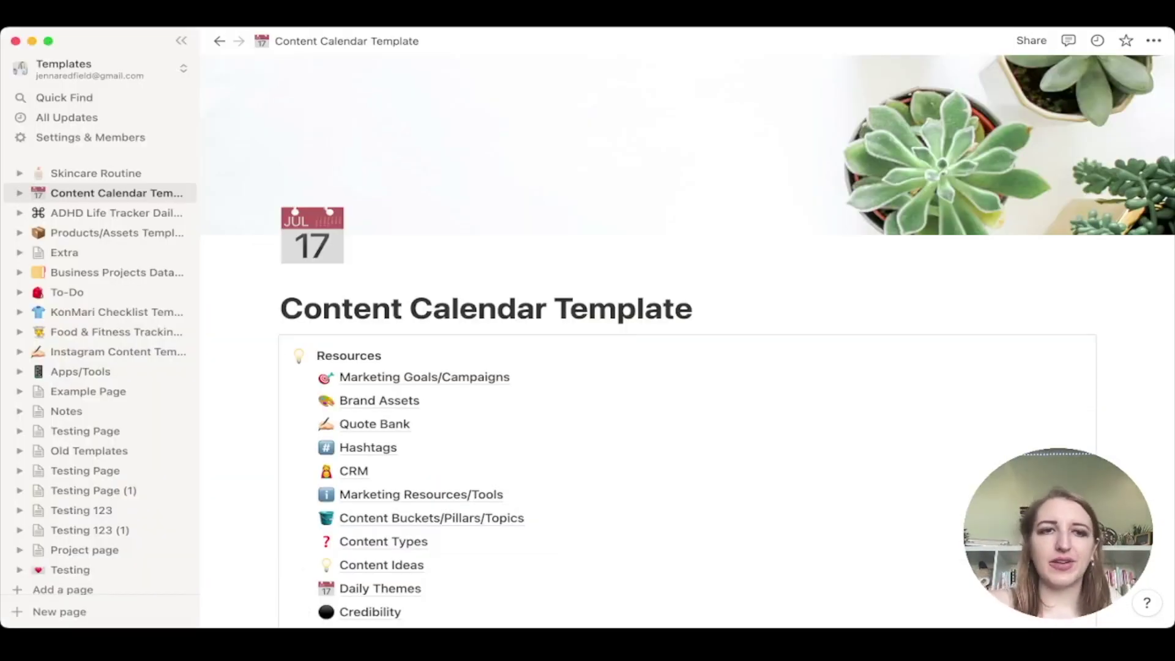
# Hide the sidebar with Cmd+\ and browse the Marketing Goals/Campaigns table
pyautogui.press('super+backslash')
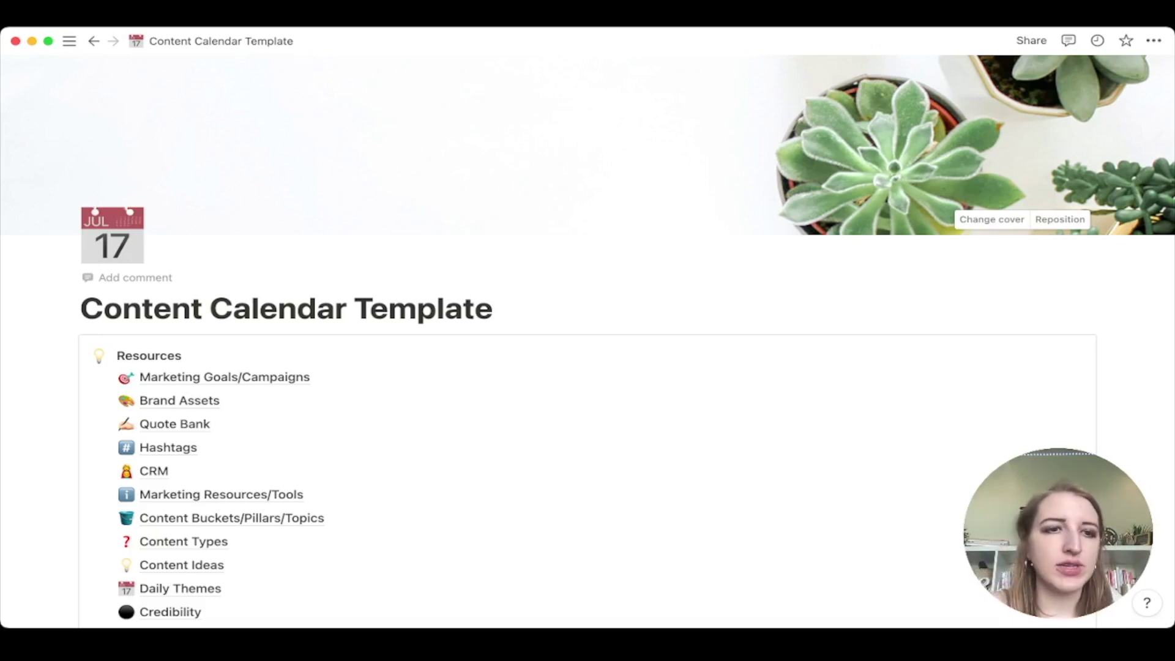
pyautogui.scroll(-2, 588, 367)
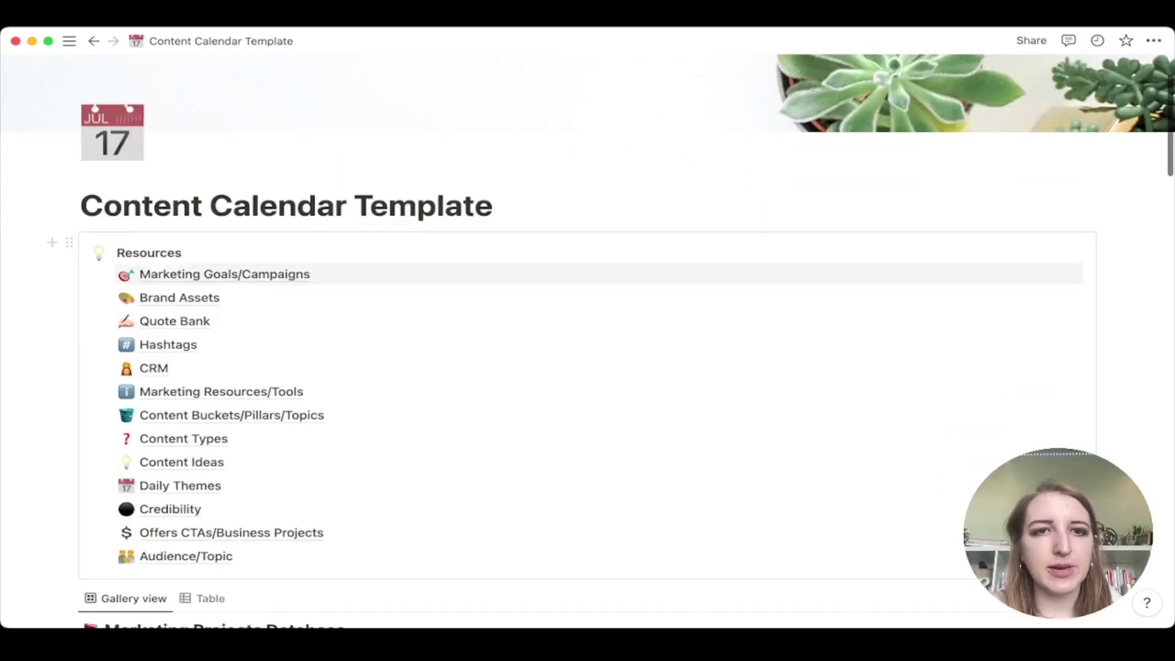
pyautogui.click(224, 273)
pyautogui.scroll(-2, 184, 281)
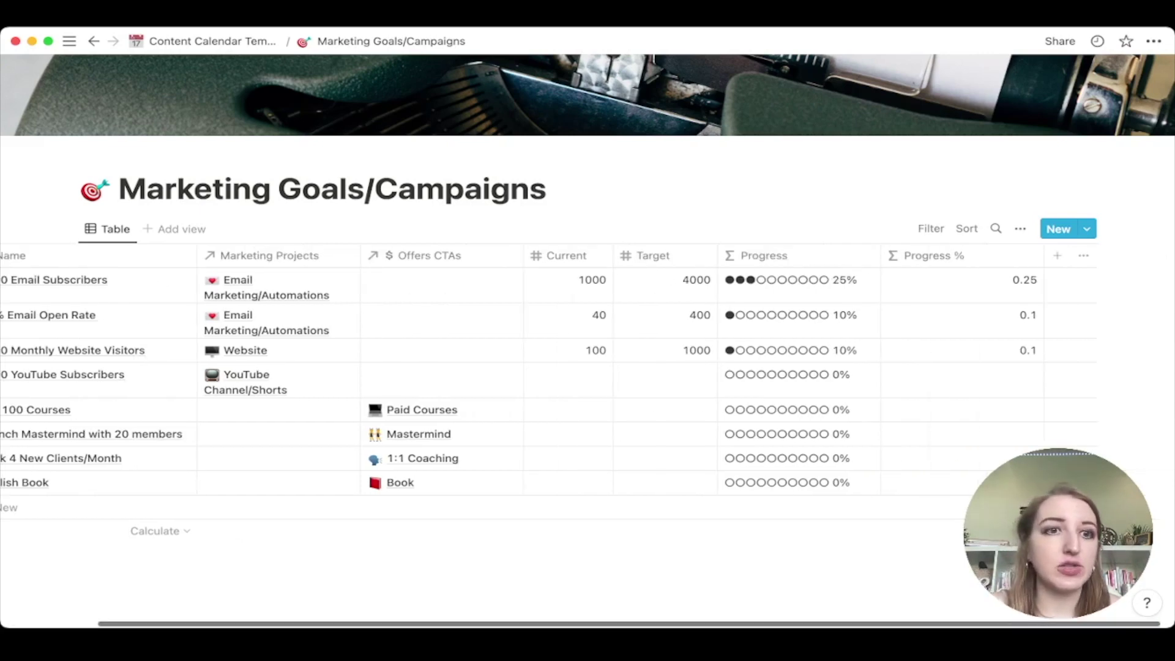
pyautogui.hscroll(-3, 551, 379)
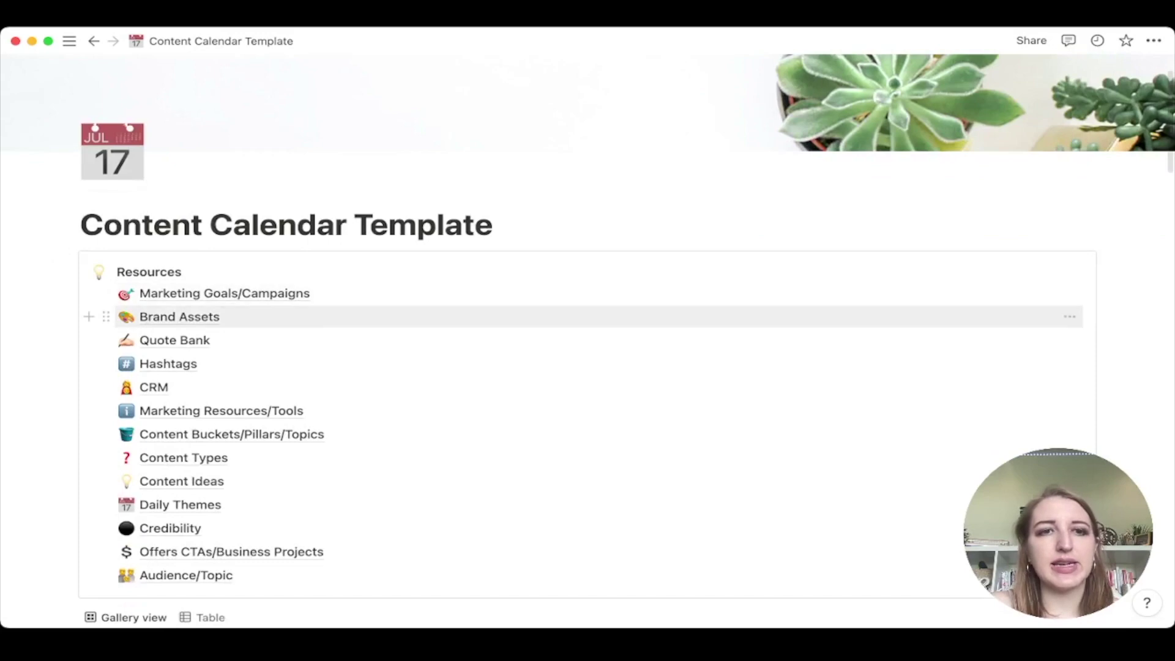
# Scroll through the Brand Assets page's fonts and colours
pyautogui.click(178, 314)
pyautogui.scroll(-2, 550, 306)
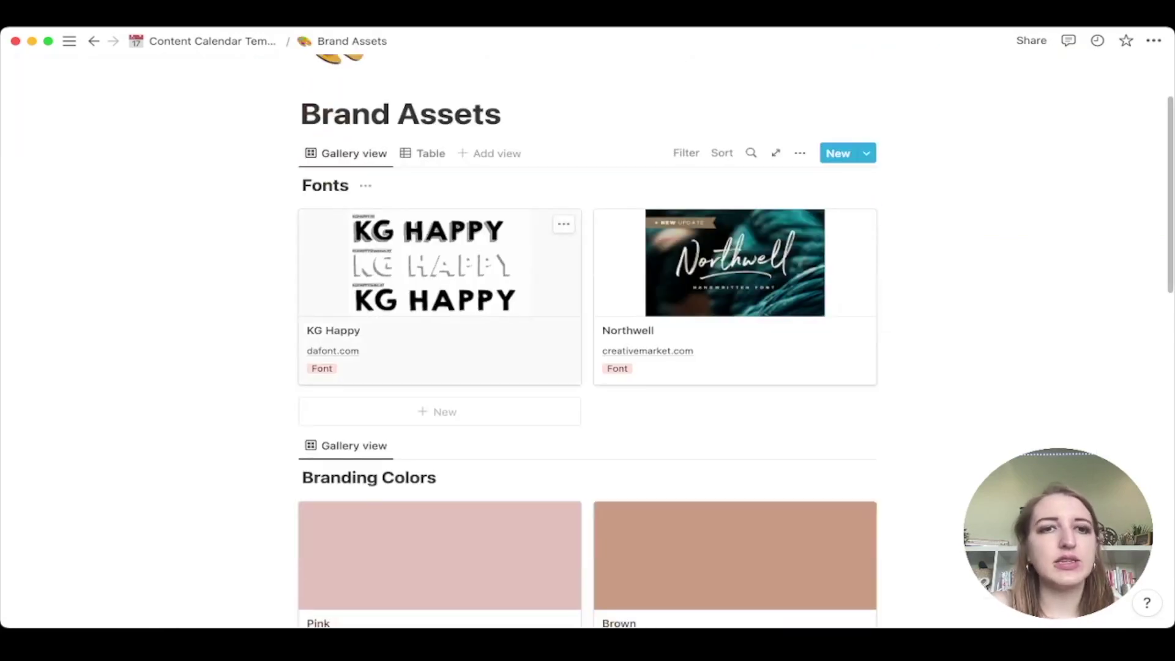
pyautogui.scroll(-3, 734, 232)
pyautogui.scroll(-15, 588, 330)
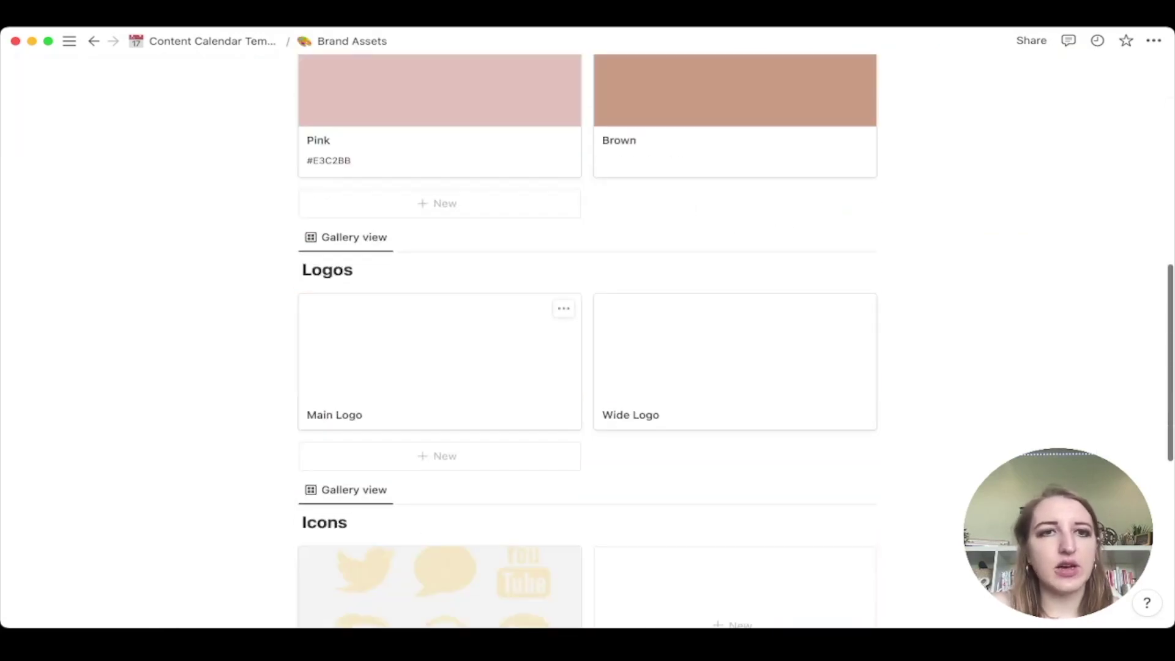
pyautogui.scroll(20, 587, 330)
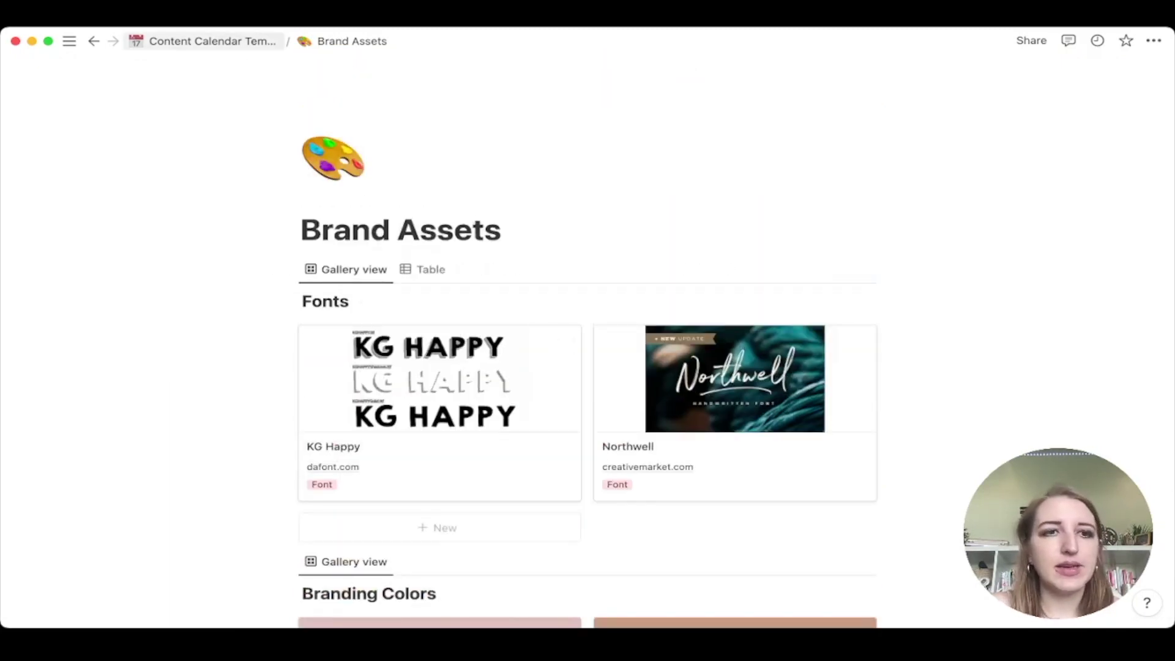
# Go back and view the Hashtags table (#girlboss, #personaldevelopment, #books, #reading), then return
pyautogui.press('super+bracketleft')
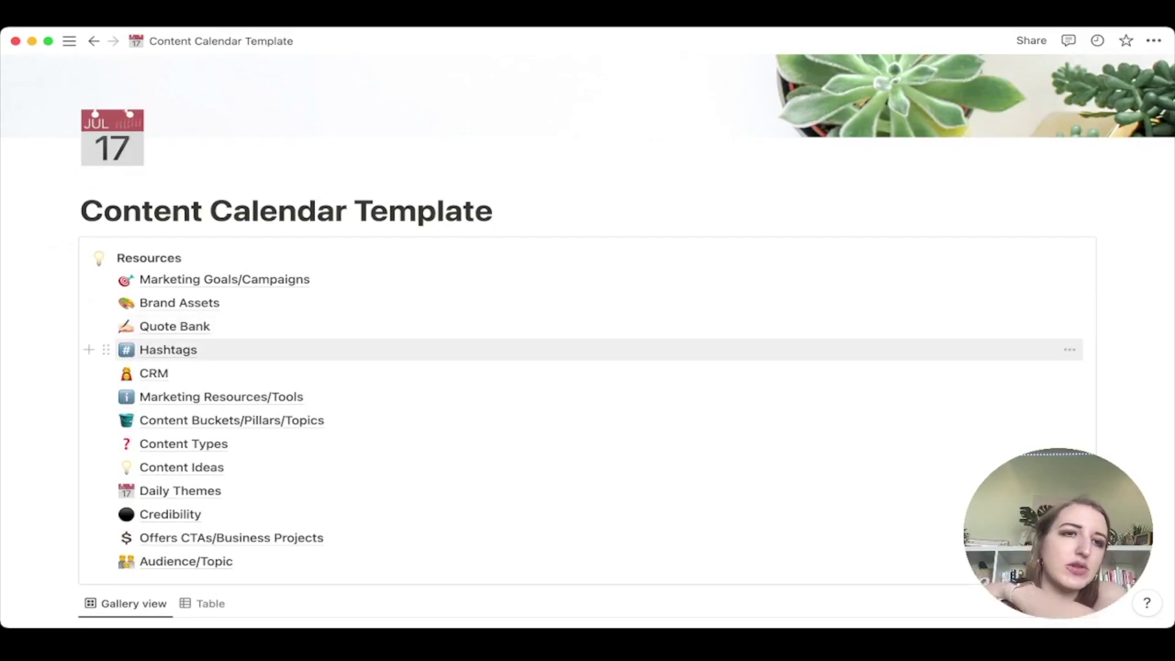
pyautogui.click(168, 349)
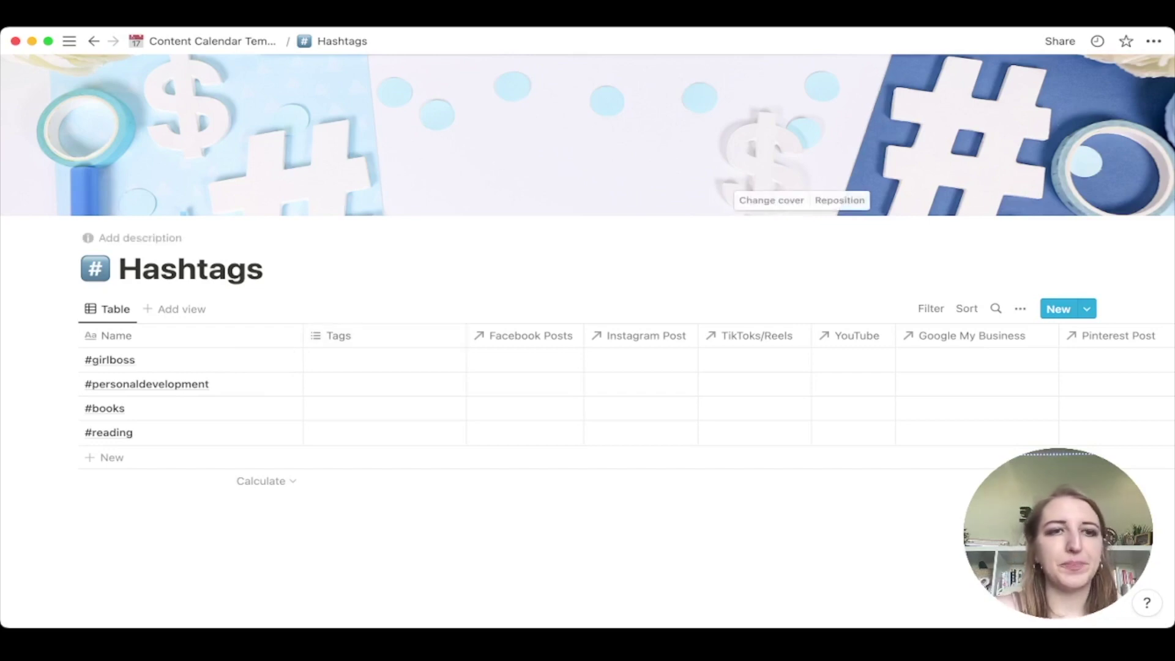
pyautogui.click(213, 41)
# Open the CRM page and preview the Client 1 Example record
pyautogui.scroll(-3, 588, 368)
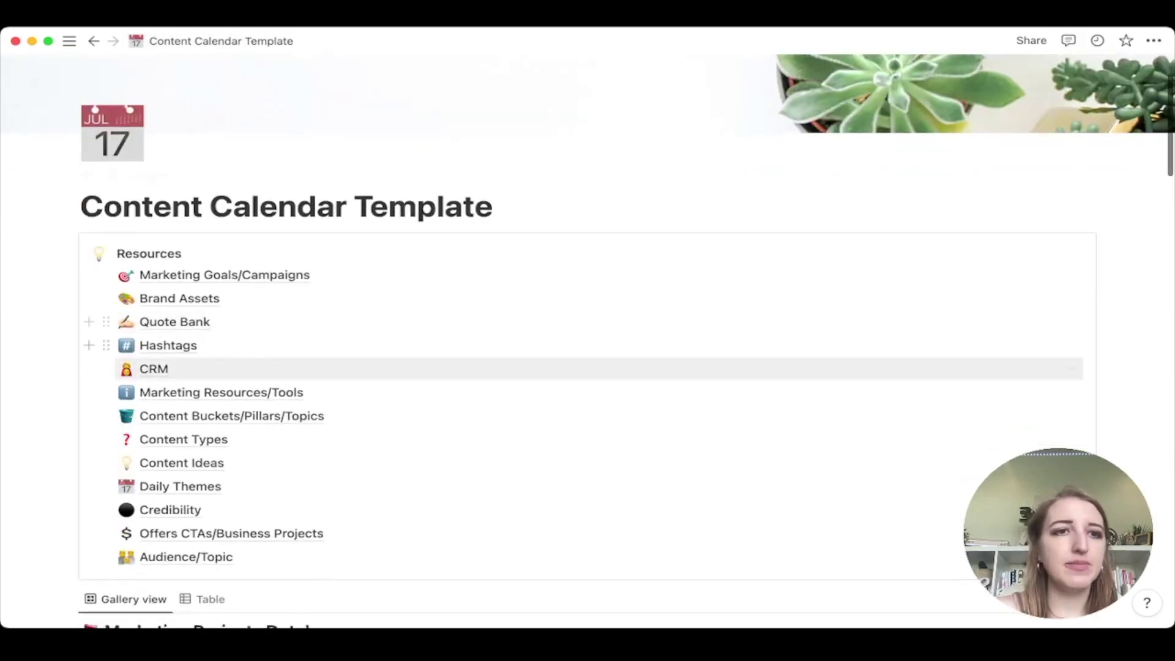
pyautogui.click(154, 369)
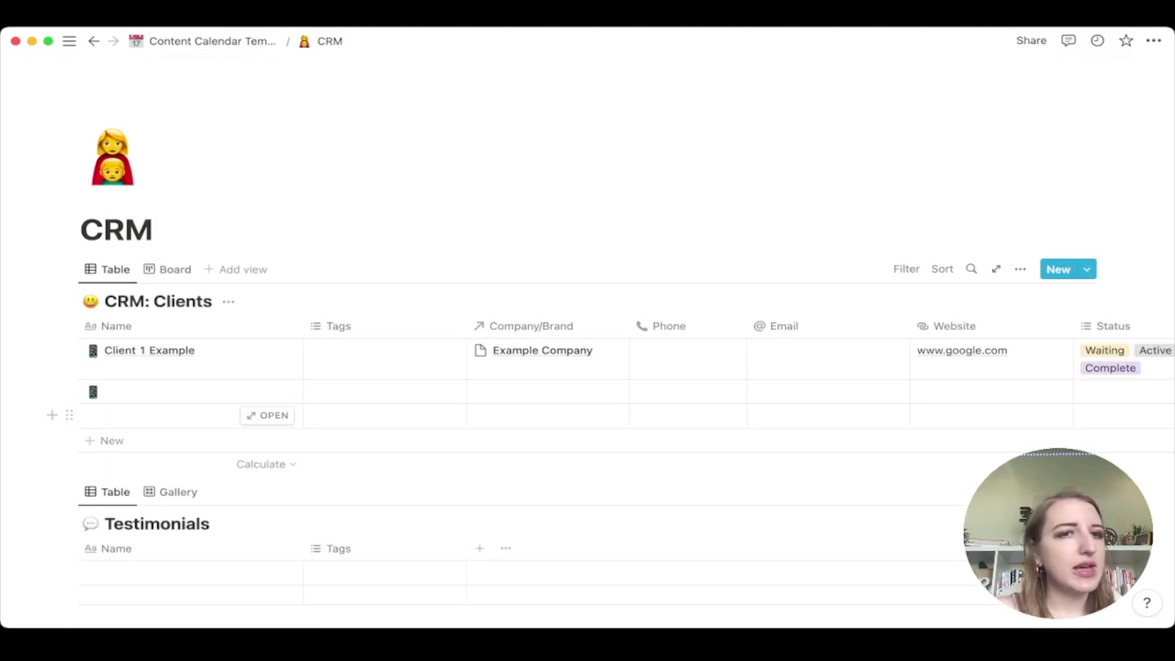
pyautogui.click(264, 349)
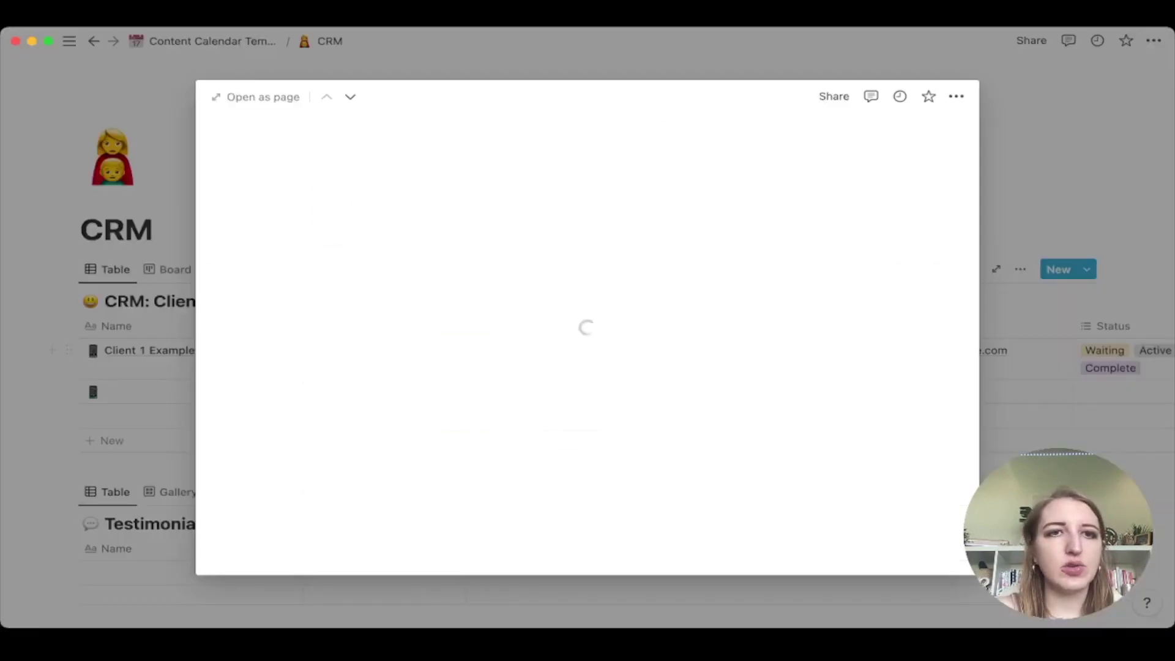
pyautogui.scroll(-8, 587, 342)
pyautogui.scroll(-3, 587, 253)
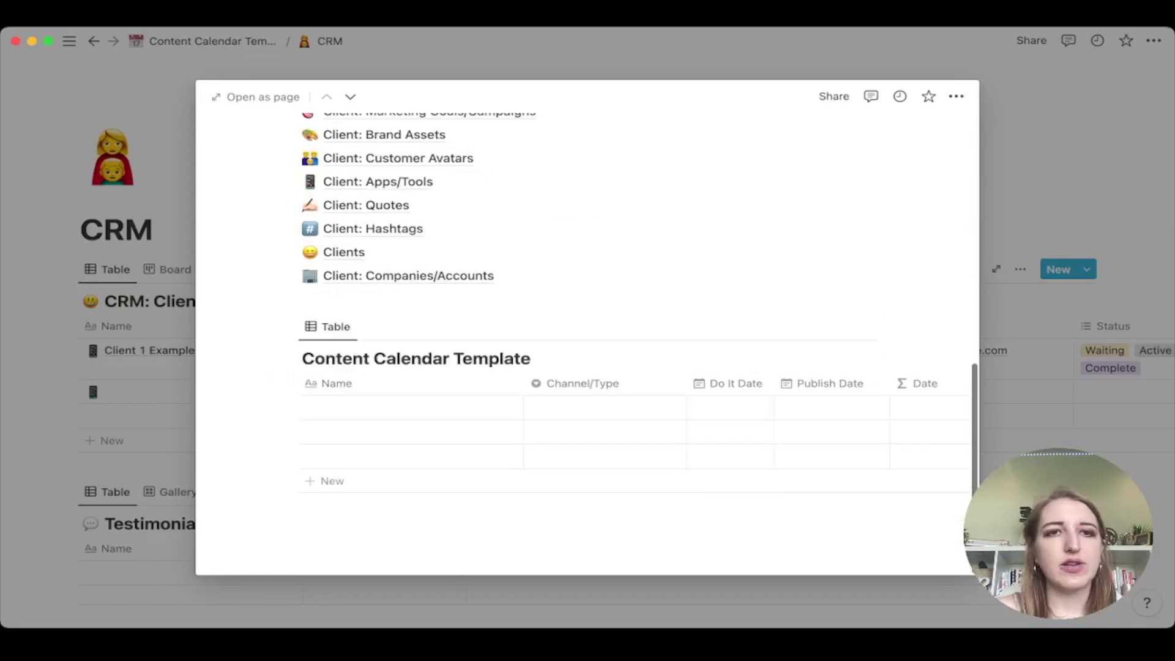
pyautogui.scroll(15, 588, 254)
pyautogui.press('Escape')
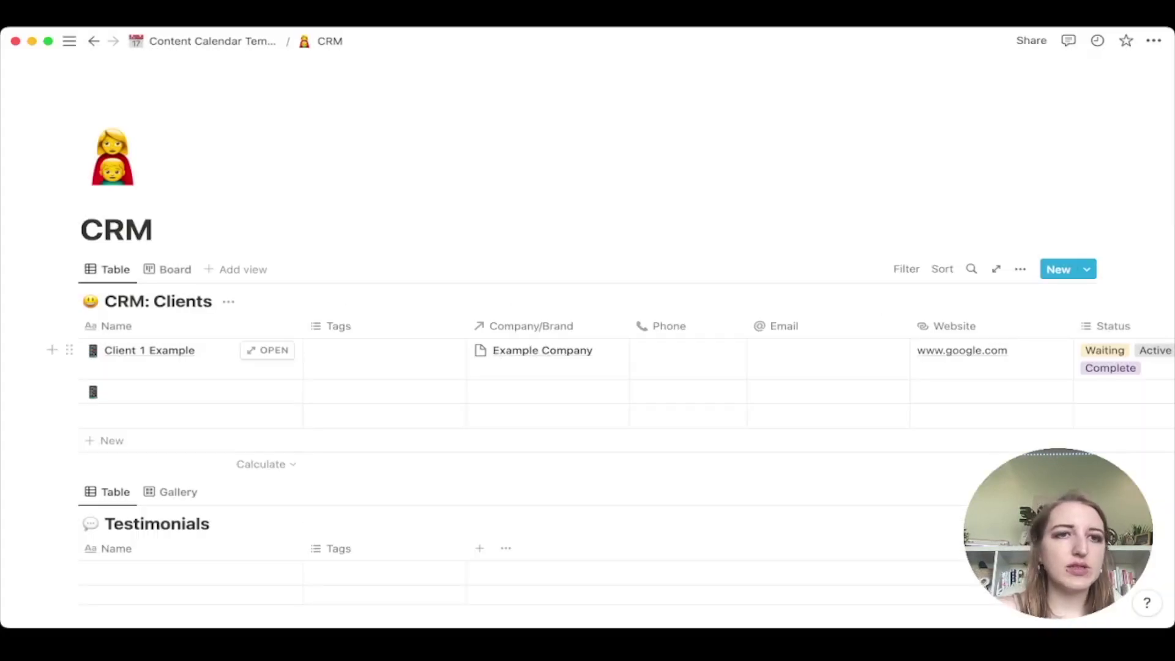
# Scroll down to the Testimonials and Companies/Accounts tables, then return to the template
pyautogui.scroll(-5, 588, 367)
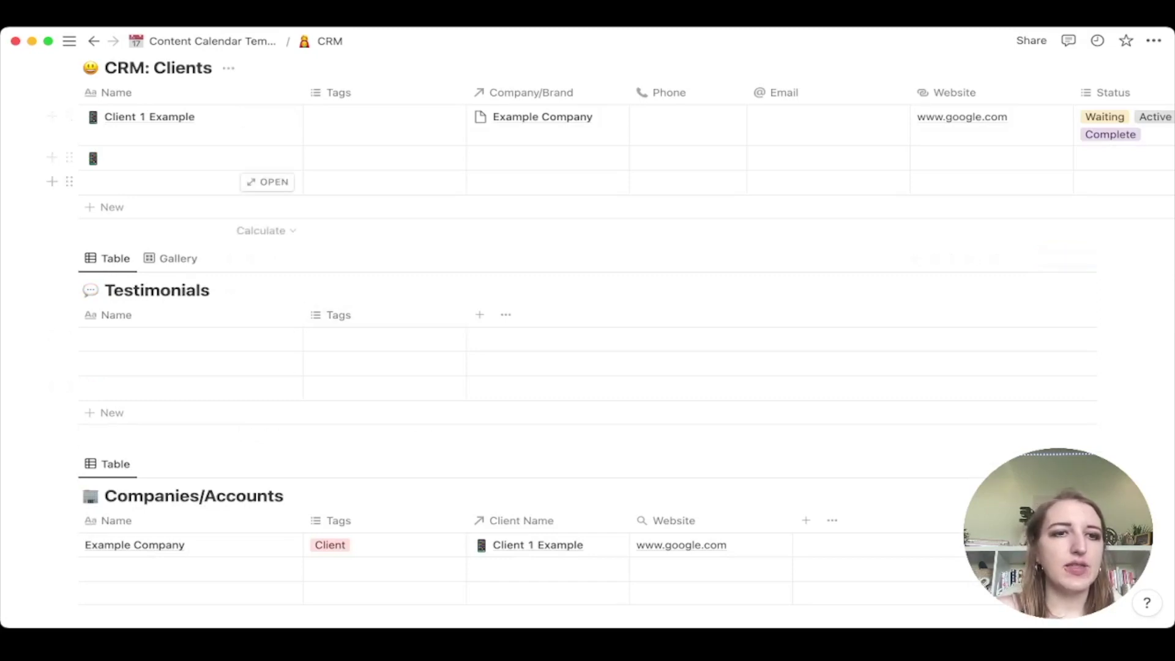
pyautogui.scroll(2, 269, 184)
pyautogui.scroll(-2, 269, 257)
pyautogui.scroll(-5, 244, 86)
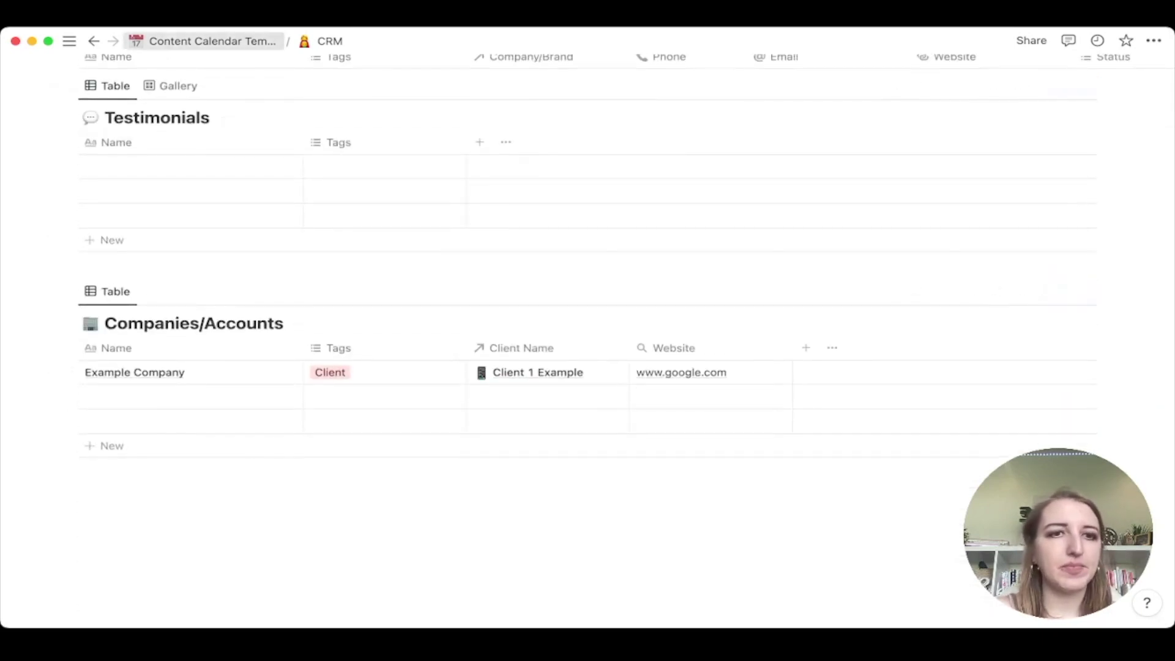
pyautogui.click(211, 41)
# View the Marketing Resources/Tools page and return to the Content Calendar Template
pyautogui.scroll(-3, 367, 423)
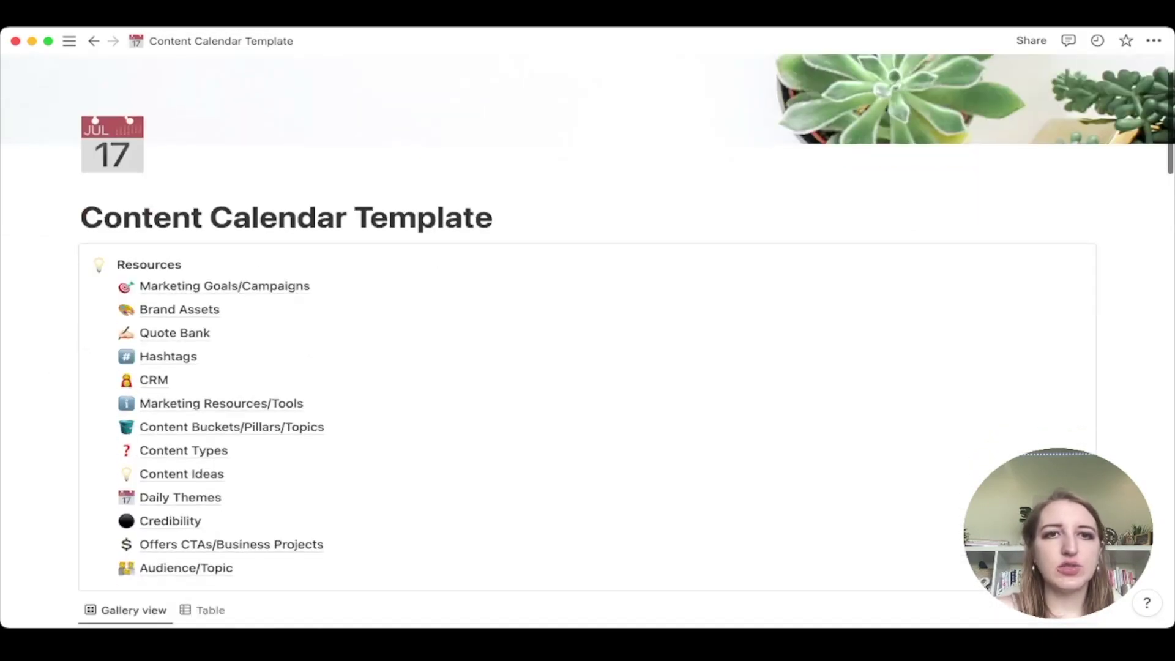
pyautogui.click(202, 402)
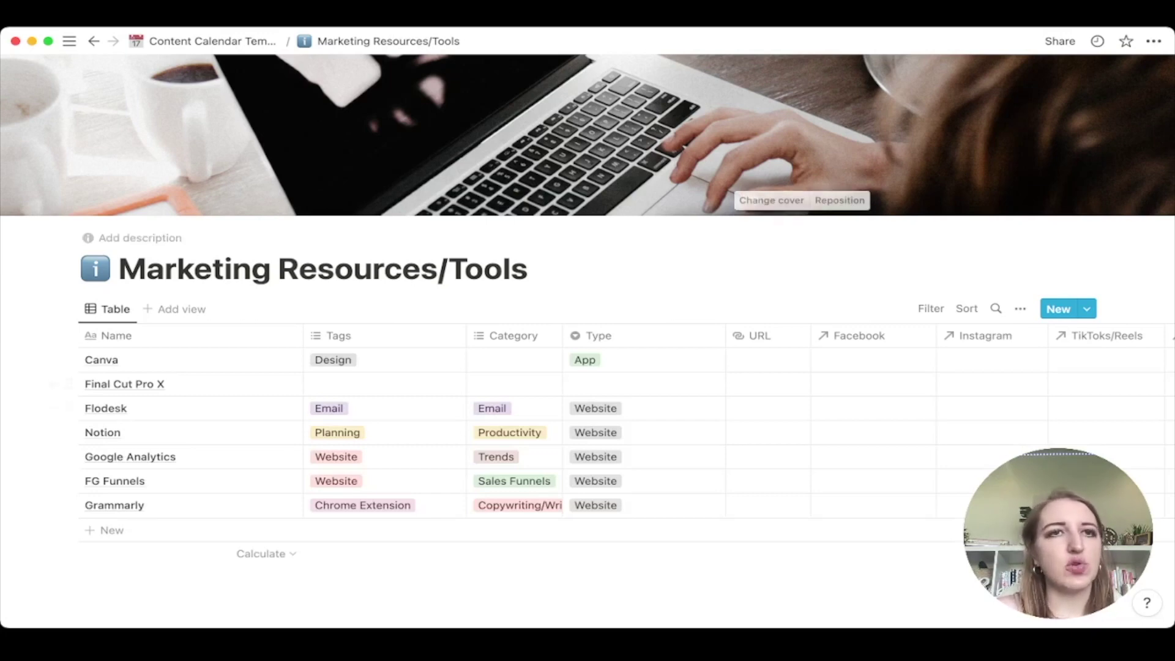
pyautogui.click(205, 41)
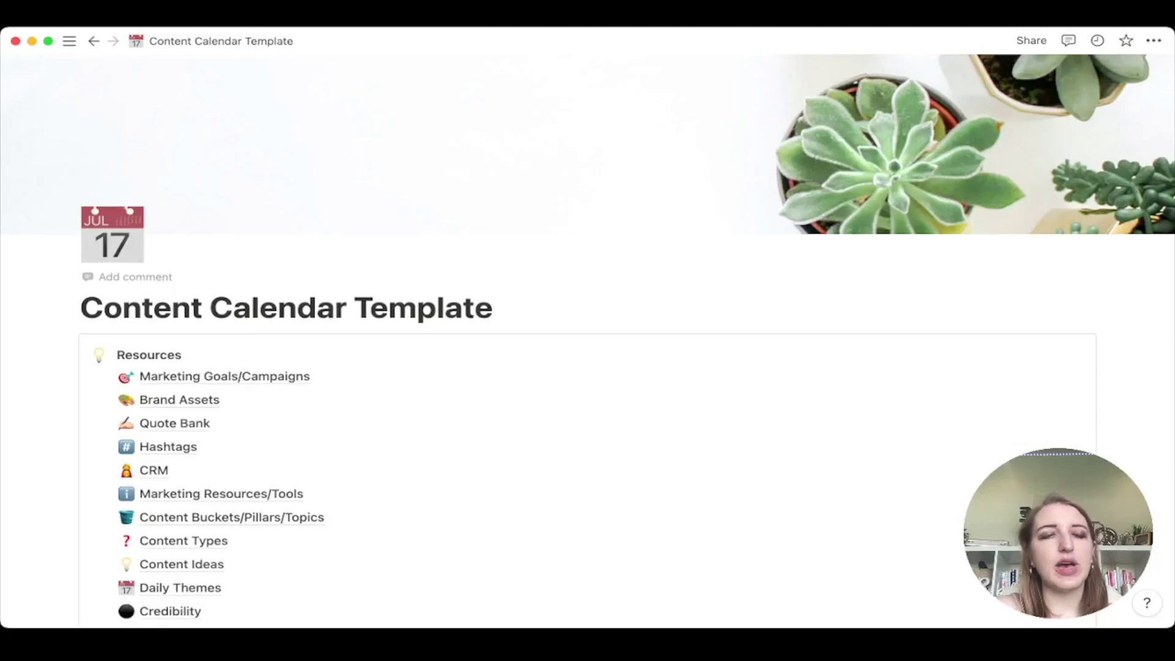
# Scroll the Content Buckets/Pillars/Topics table of Inspirational, Educational, Promotional and other buckets with daily themes
pyautogui.scroll(-3, 550, 390)
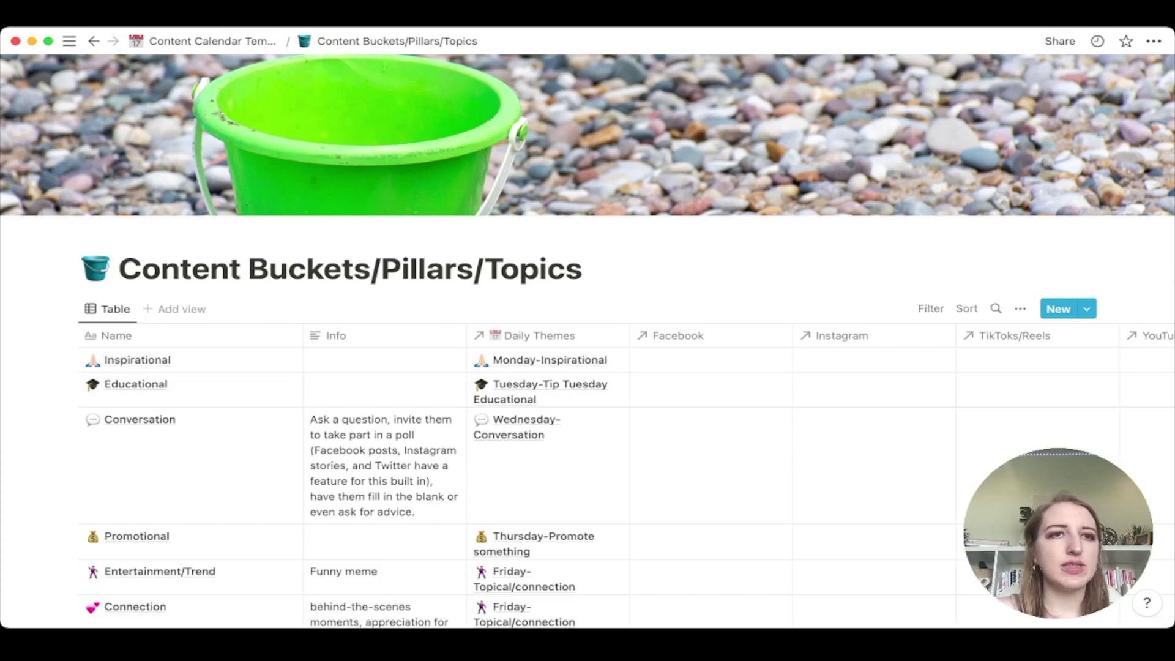
pyautogui.scroll(-5, 587, 331)
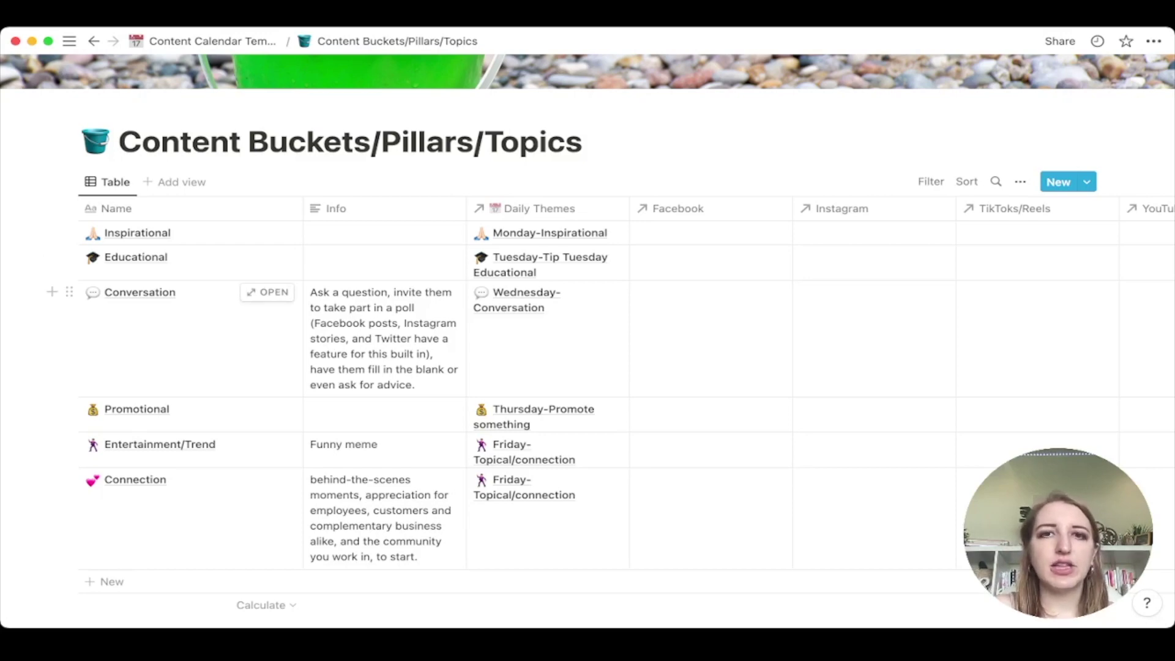
pyautogui.hscroll(15, 588, 392)
pyautogui.hscroll(-15, 587, 392)
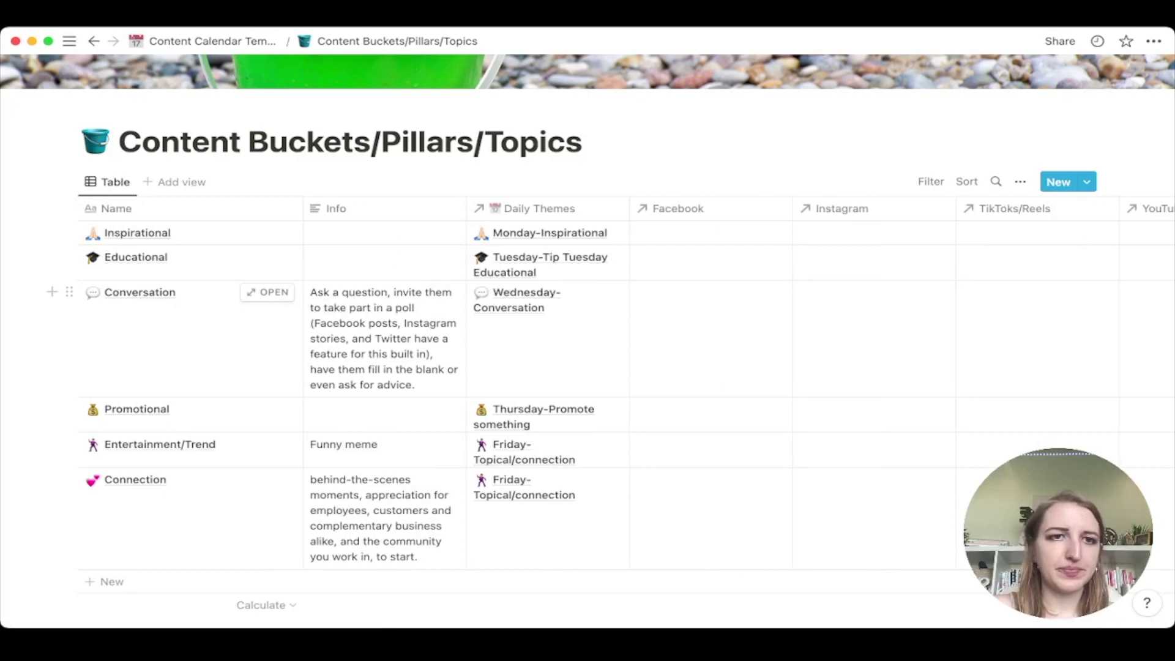
# Review the Content Types page, then return to the Content Calendar Template
pyautogui.click(212, 41)
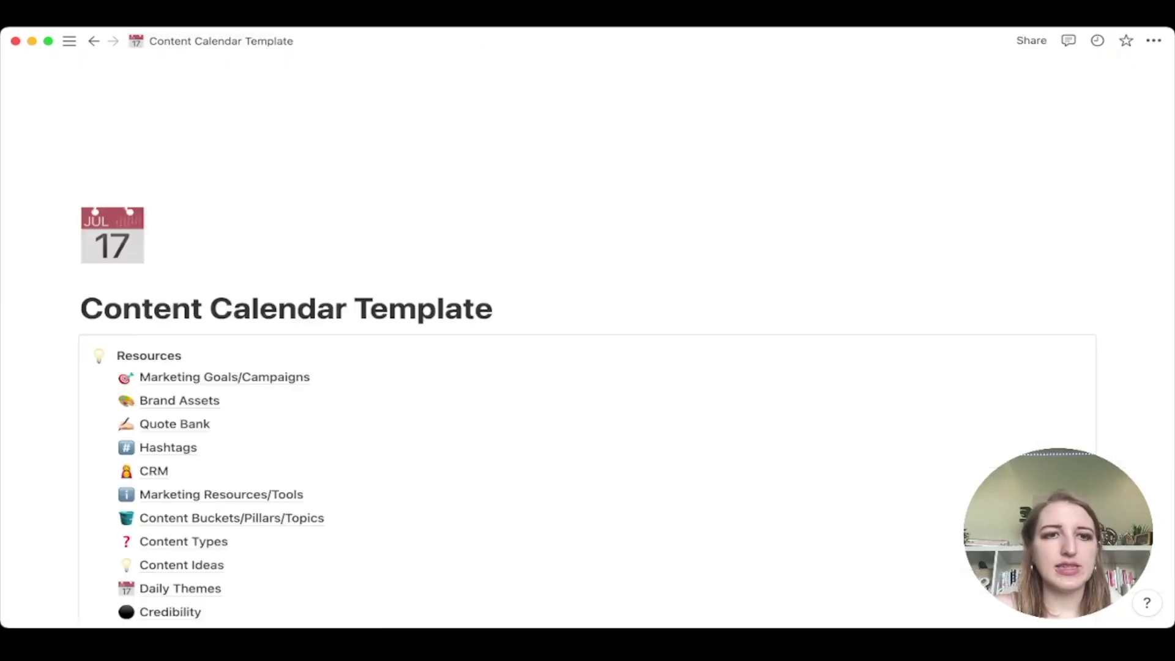
pyautogui.scroll(-3, 184, 401)
pyautogui.click(184, 402)
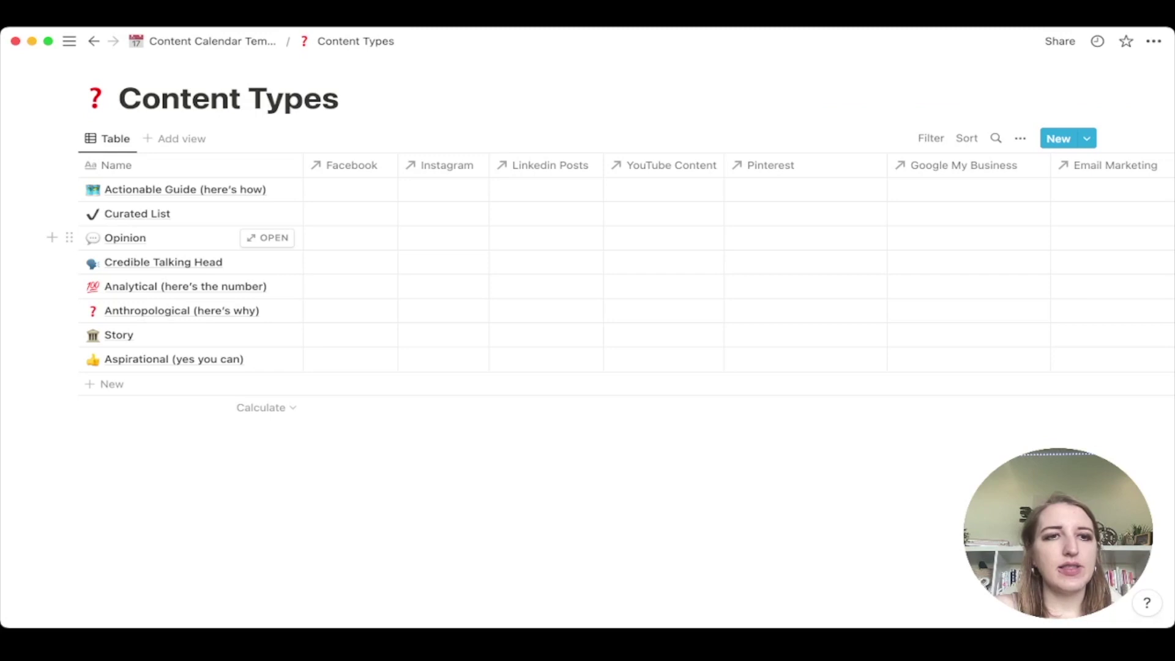
pyautogui.click(202, 41)
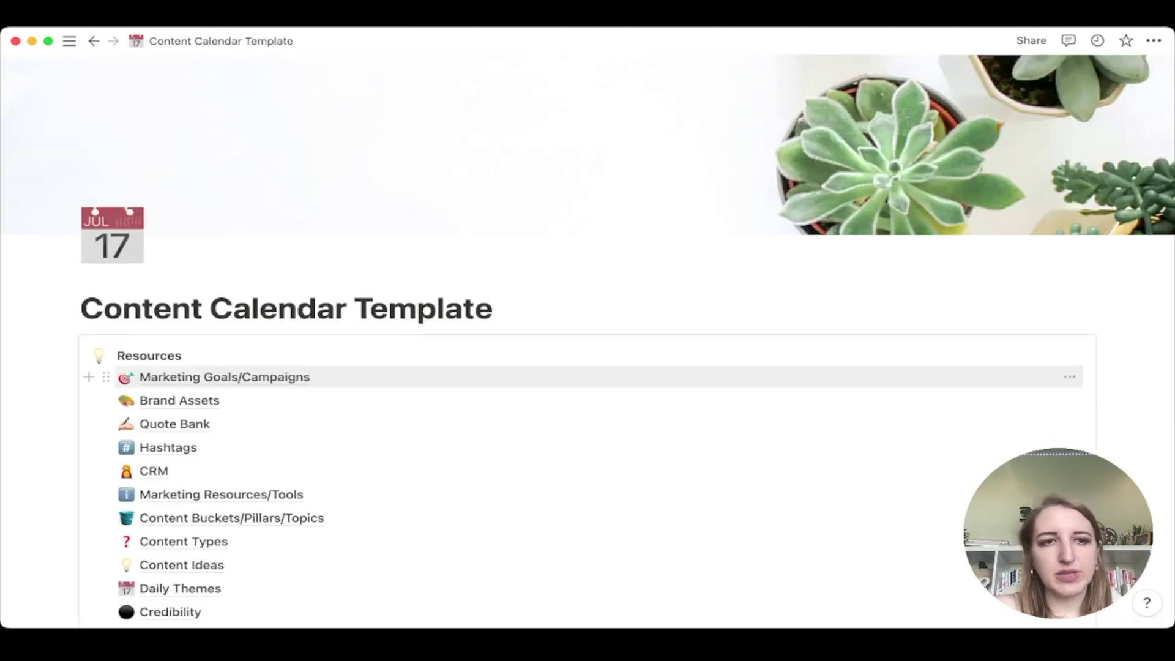
# Browse the Content Ideas table, expanding and collapsing the Endless Idea Generator note, then return
pyautogui.scroll(-3, 587, 376)
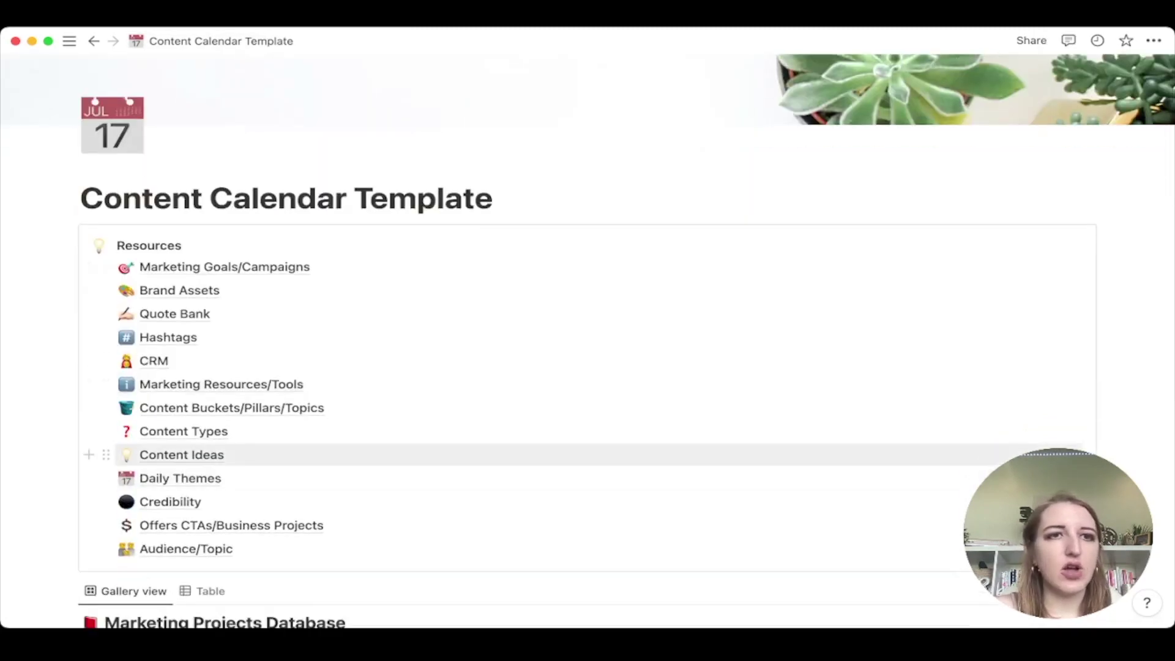
pyautogui.click(181, 454)
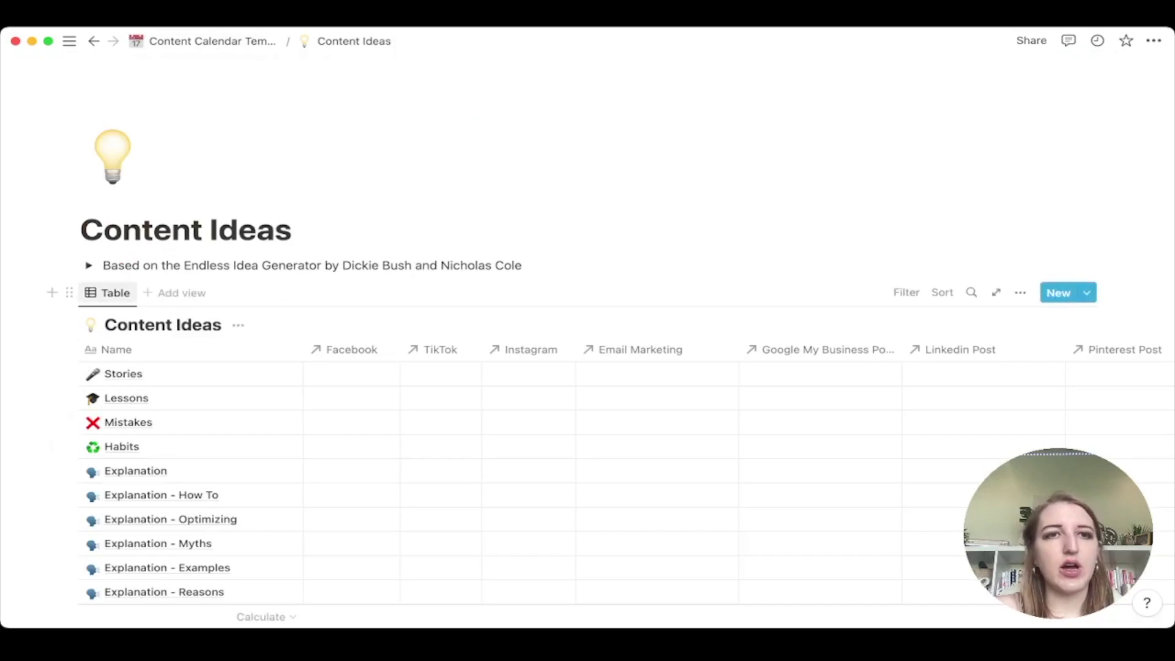
pyautogui.click(89, 265)
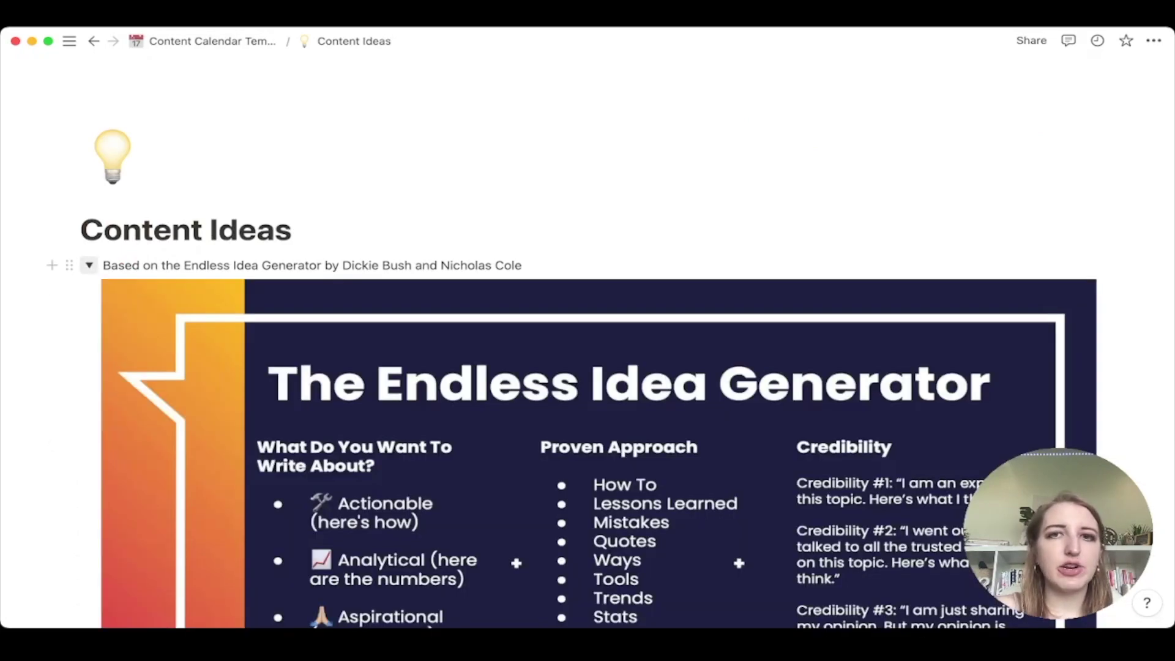
pyautogui.scroll(-5, 588, 337)
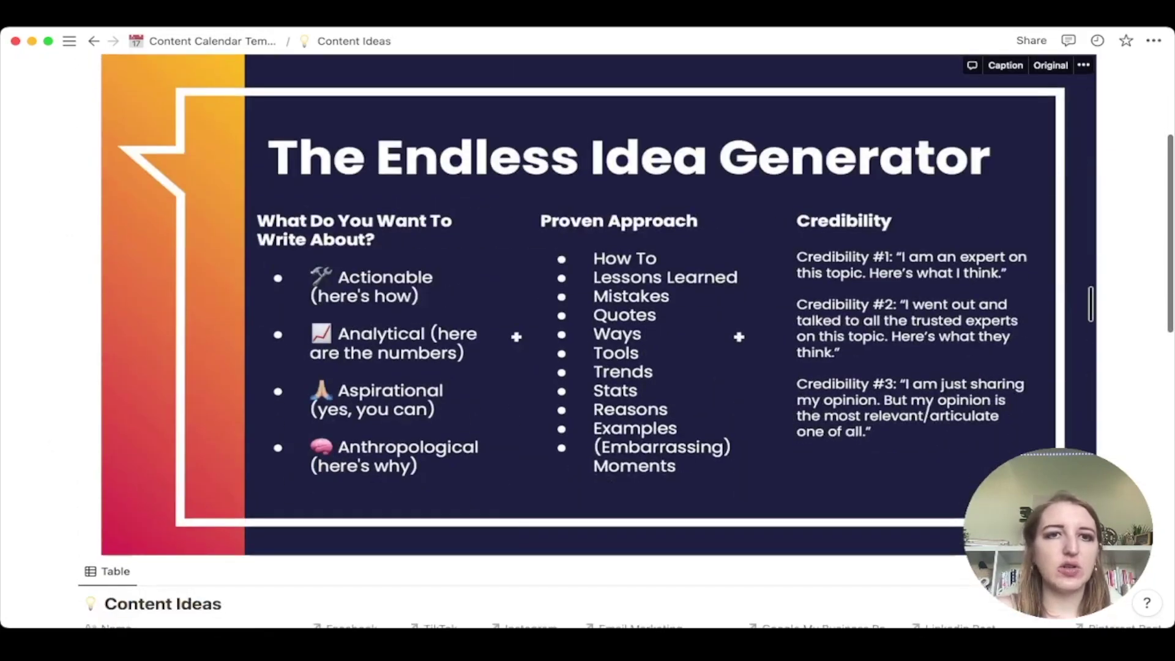
pyautogui.scroll(2, 587, 336)
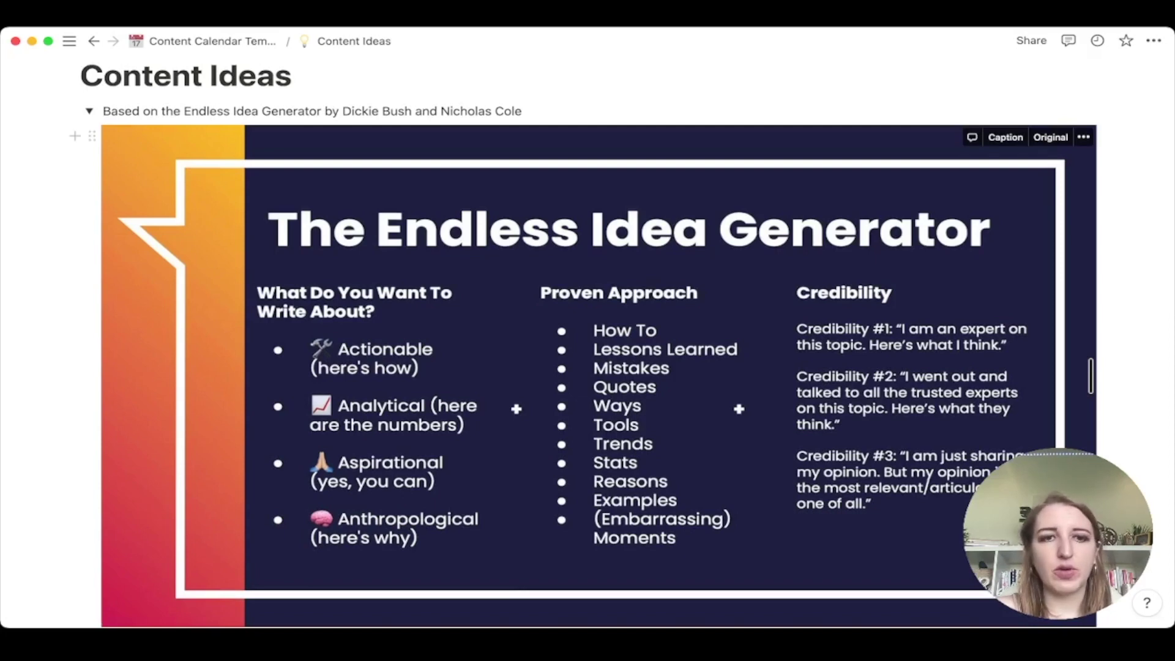
pyautogui.scroll(2, 587, 336)
pyautogui.click(89, 195)
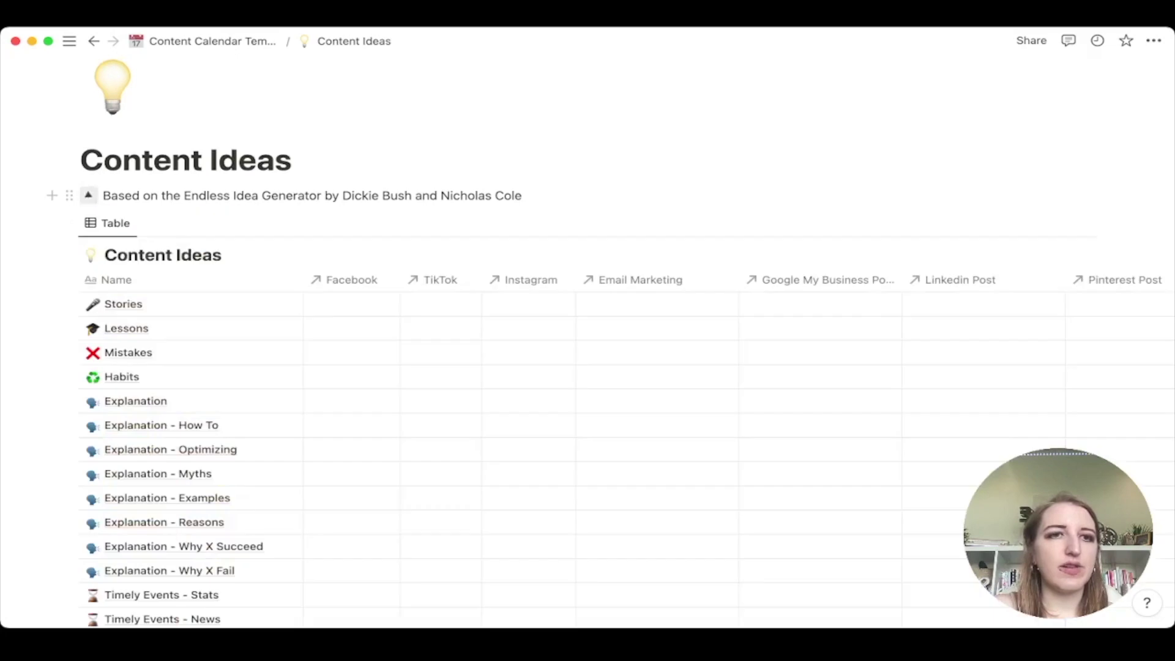
pyautogui.scroll(-10, 245, 422)
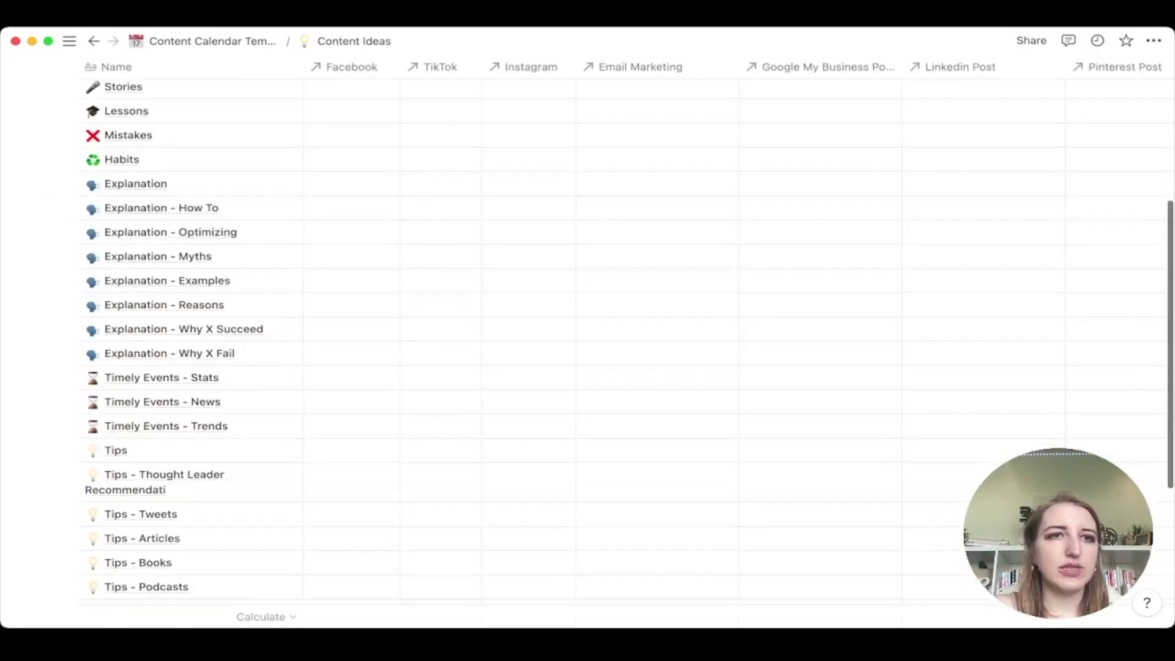
pyautogui.scroll(10, 184, 386)
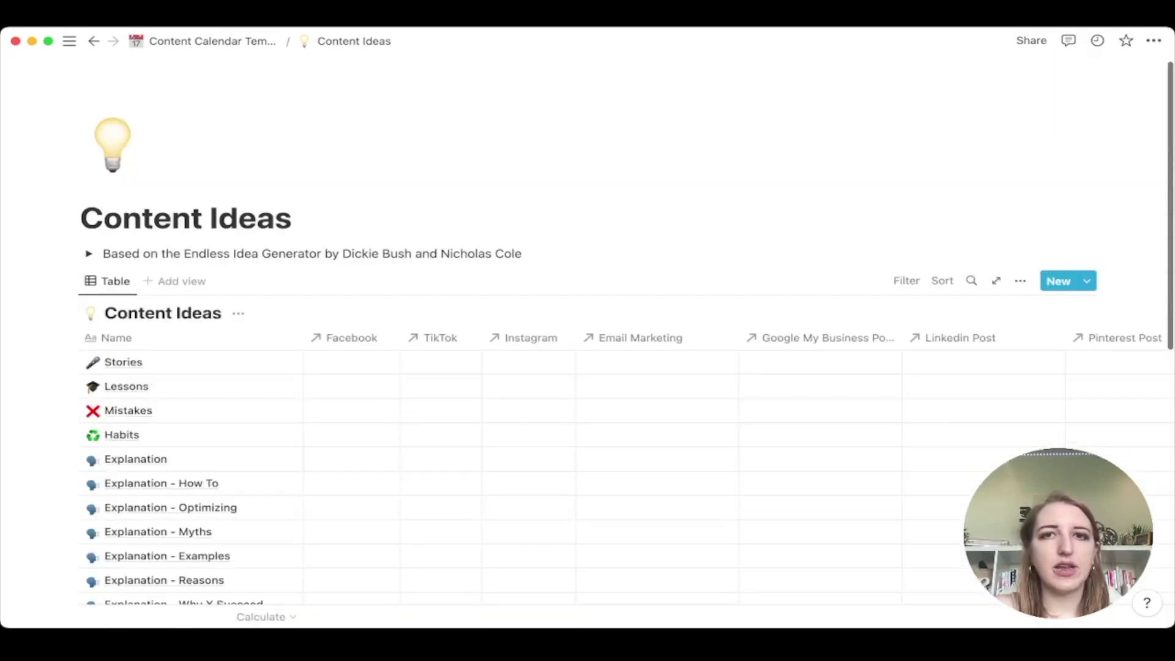
pyautogui.scroll(-2, 184, 386)
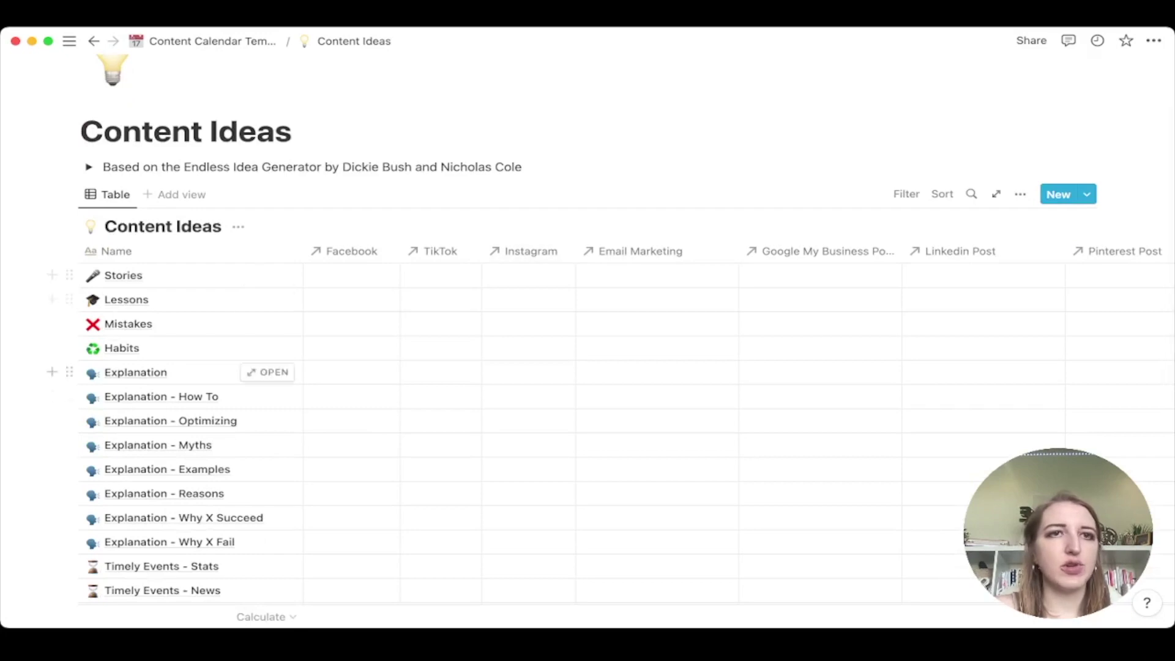
pyautogui.scroll(2, 184, 446)
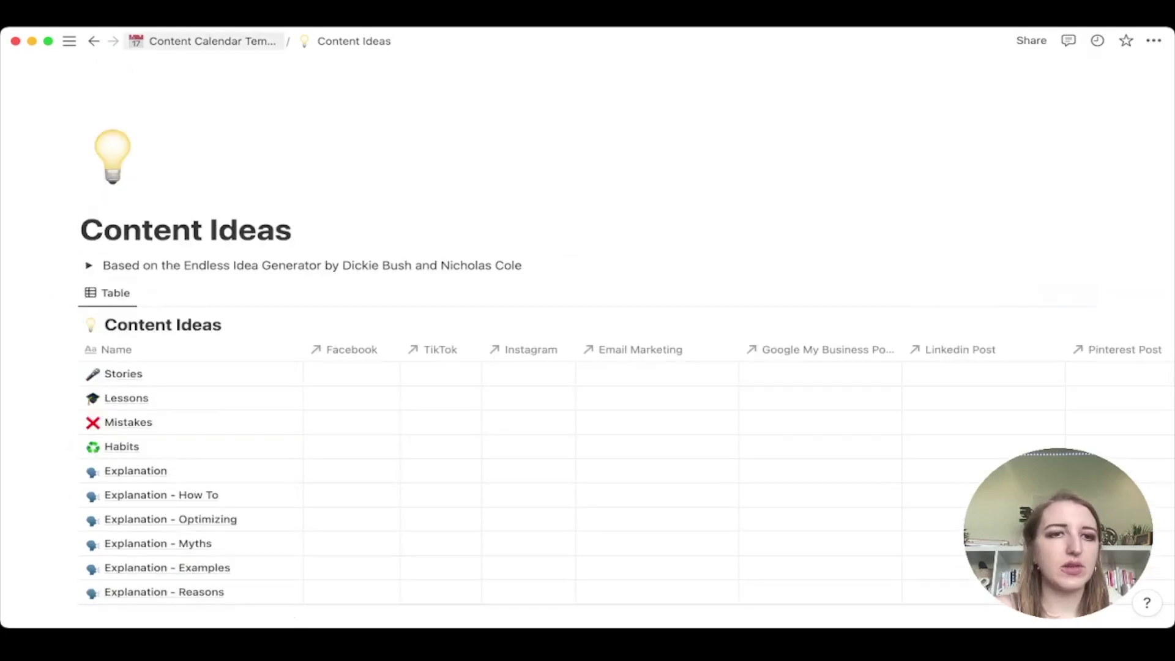
pyautogui.click(208, 41)
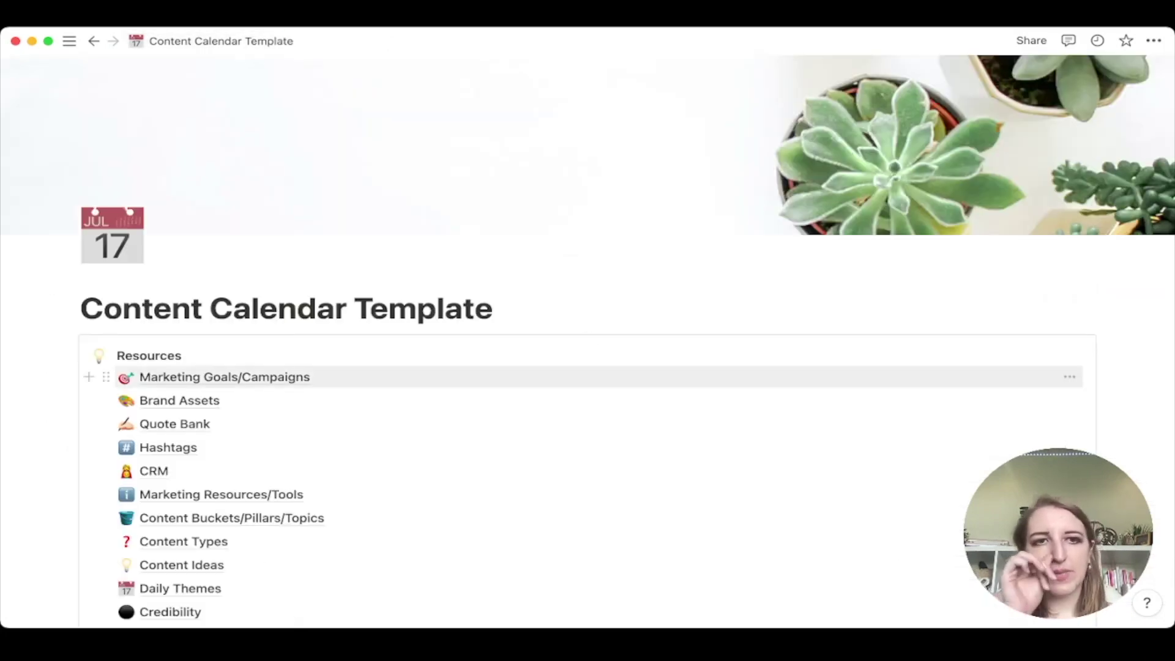
pyautogui.scroll(-5, 551, 367)
pyautogui.click(180, 435)
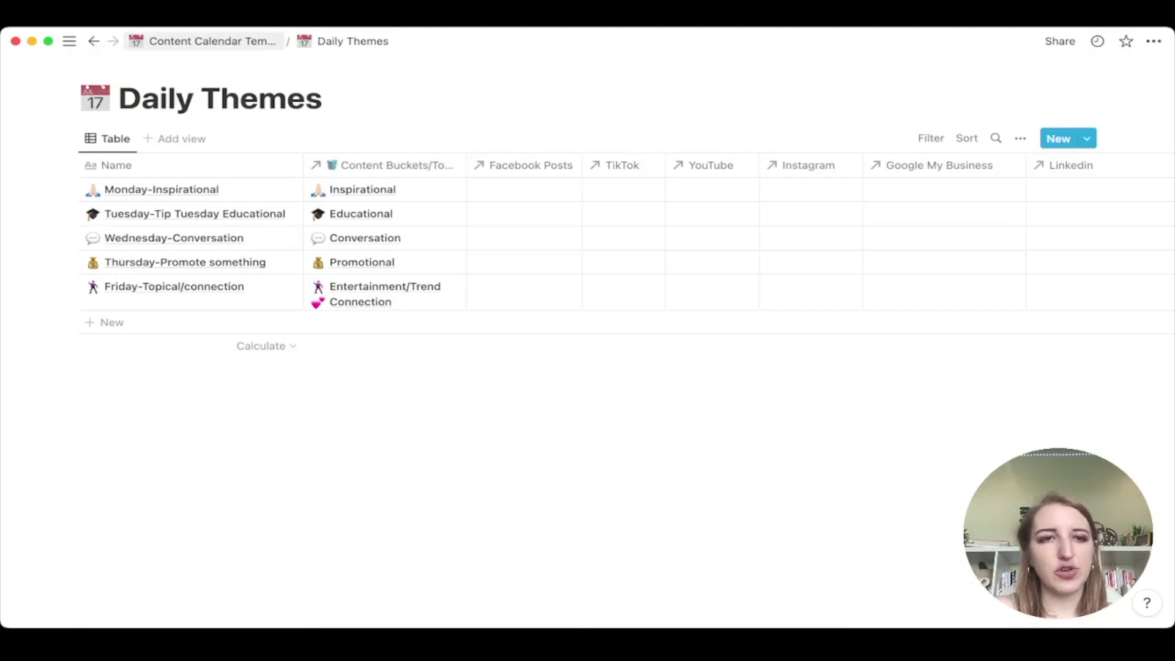
pyautogui.click(205, 41)
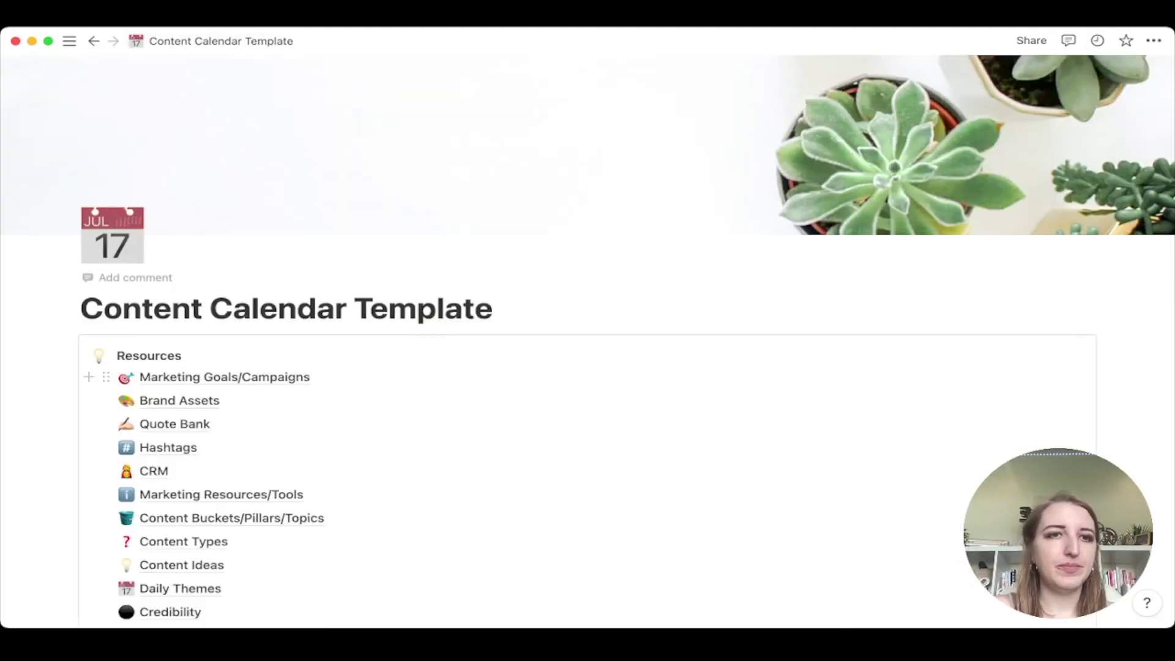
pyautogui.scroll(-3, 587, 306)
pyautogui.click(170, 444)
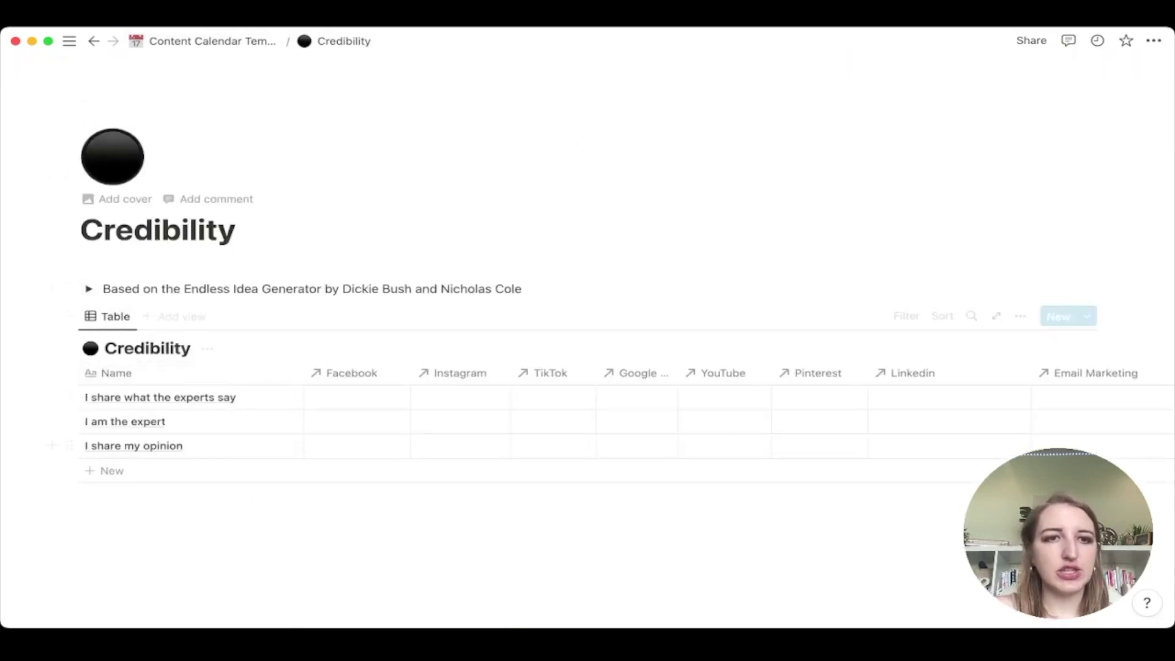
pyautogui.click(205, 41)
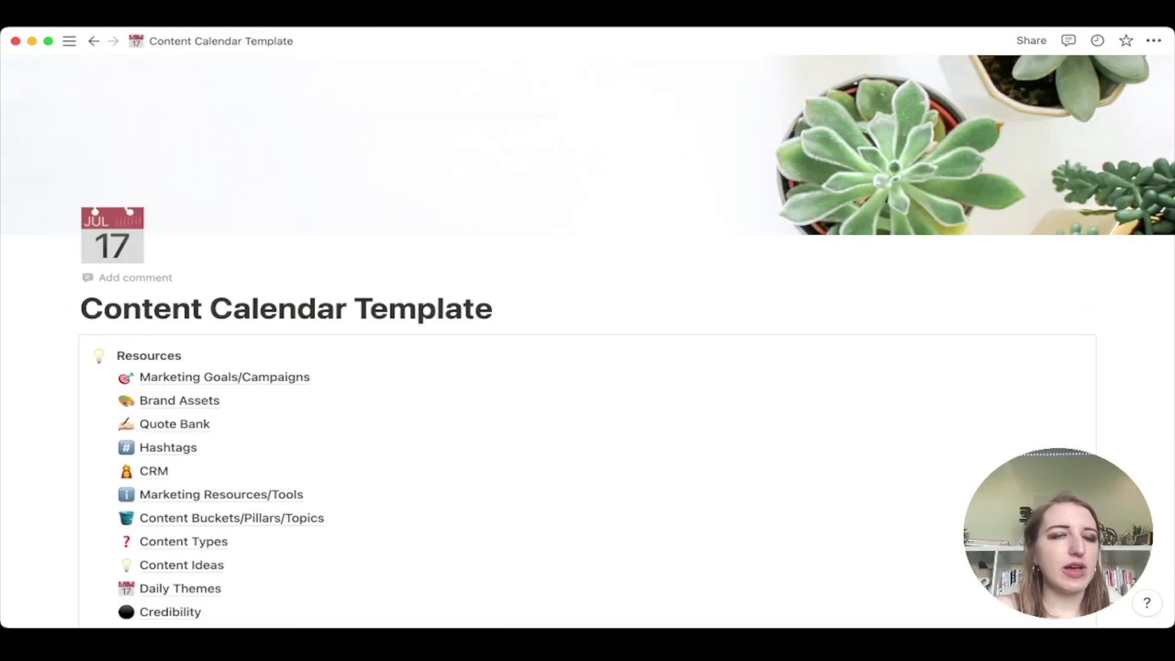
pyautogui.scroll(-3, 587, 331)
pyautogui.click(231, 465)
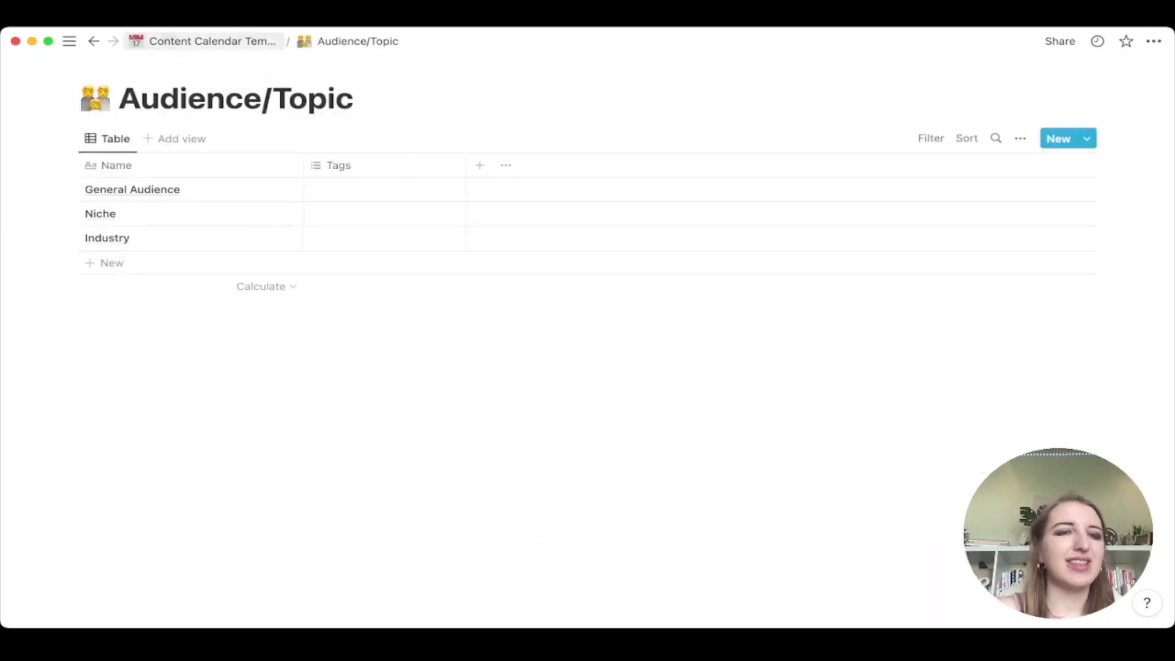
pyautogui.click(208, 41)
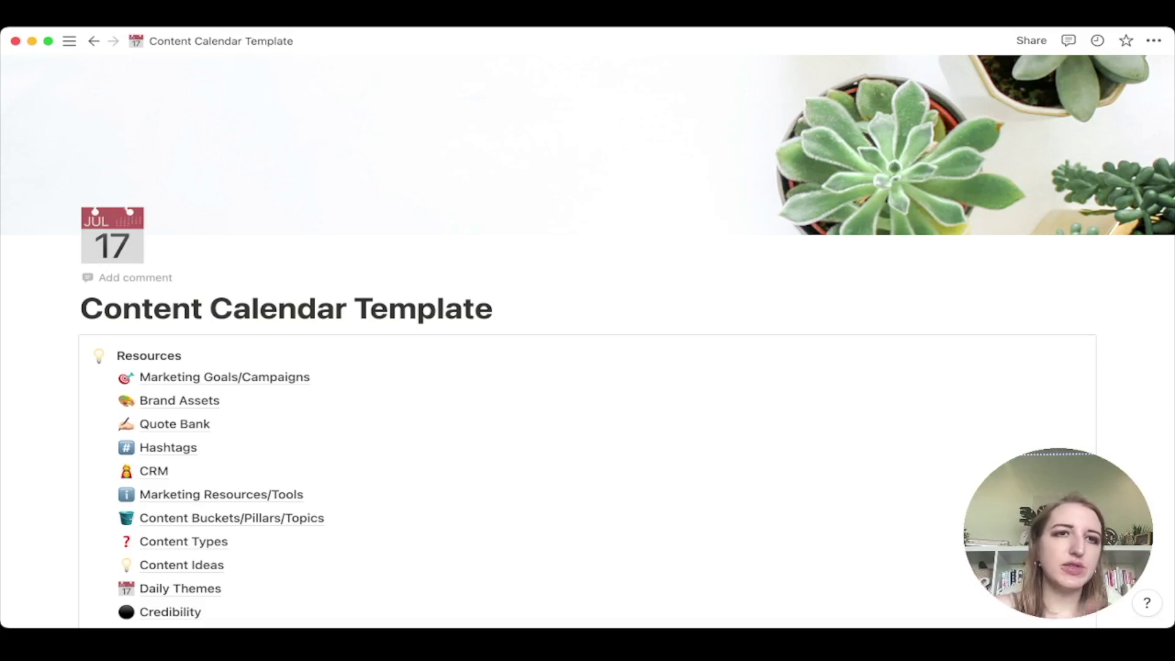
pyautogui.scroll(-10, 153, 532)
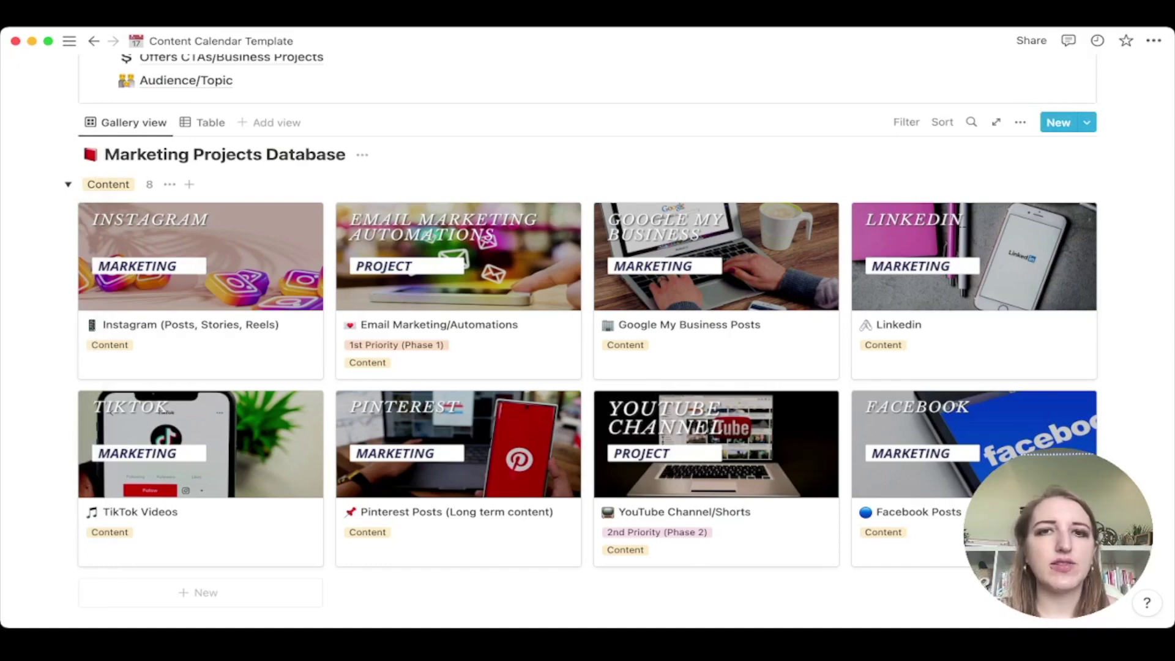
pyautogui.scroll(-8, 587, 325)
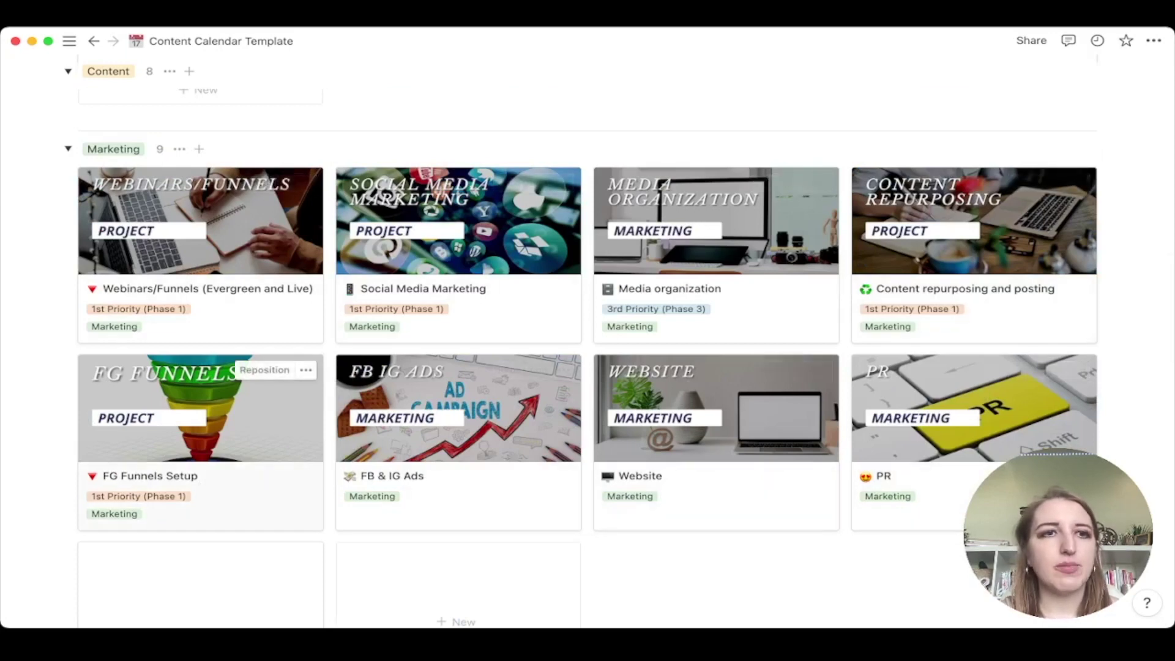
pyautogui.scroll(-7, 202, 416)
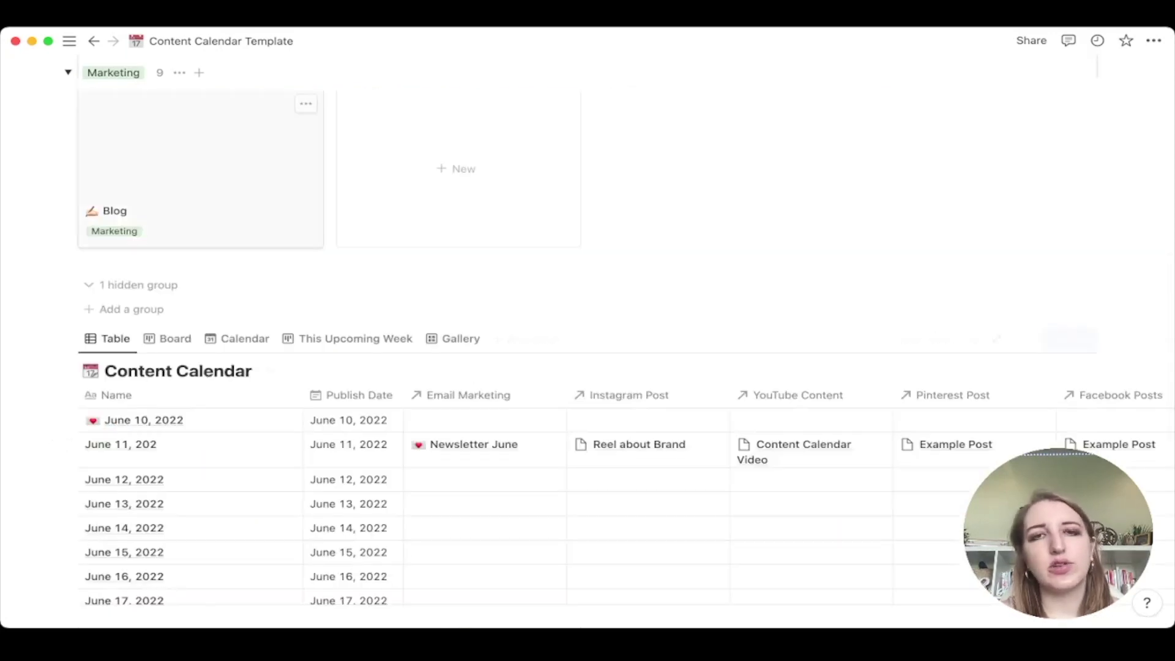
pyautogui.scroll(12, 587, 330)
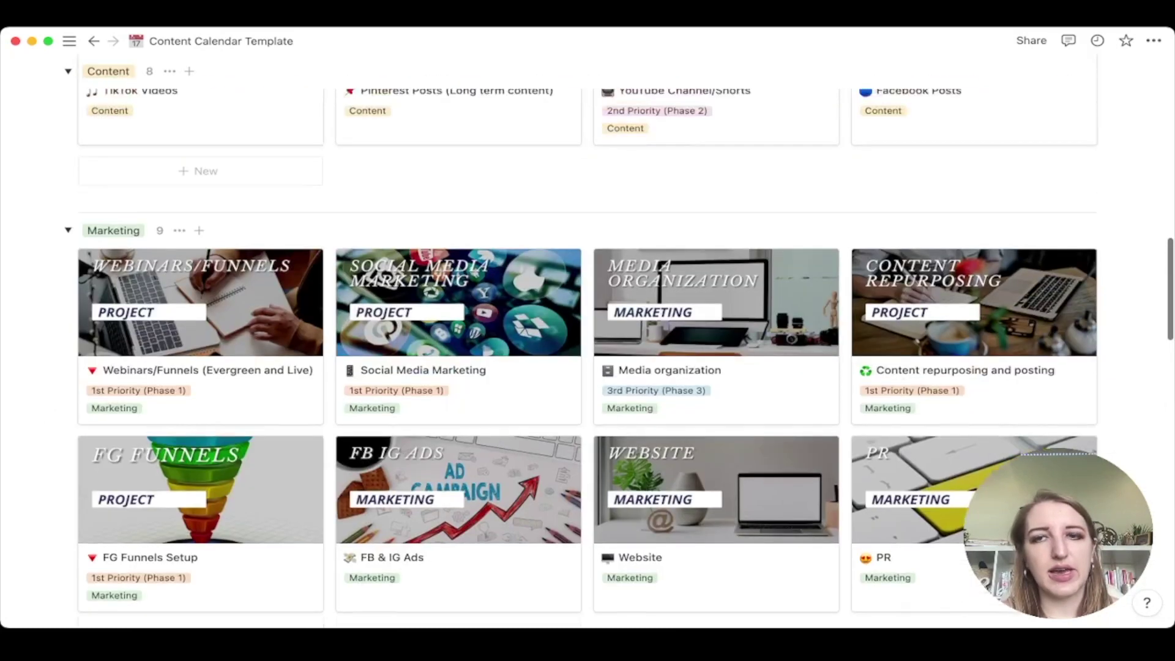
pyautogui.scroll(-12, 973, 306)
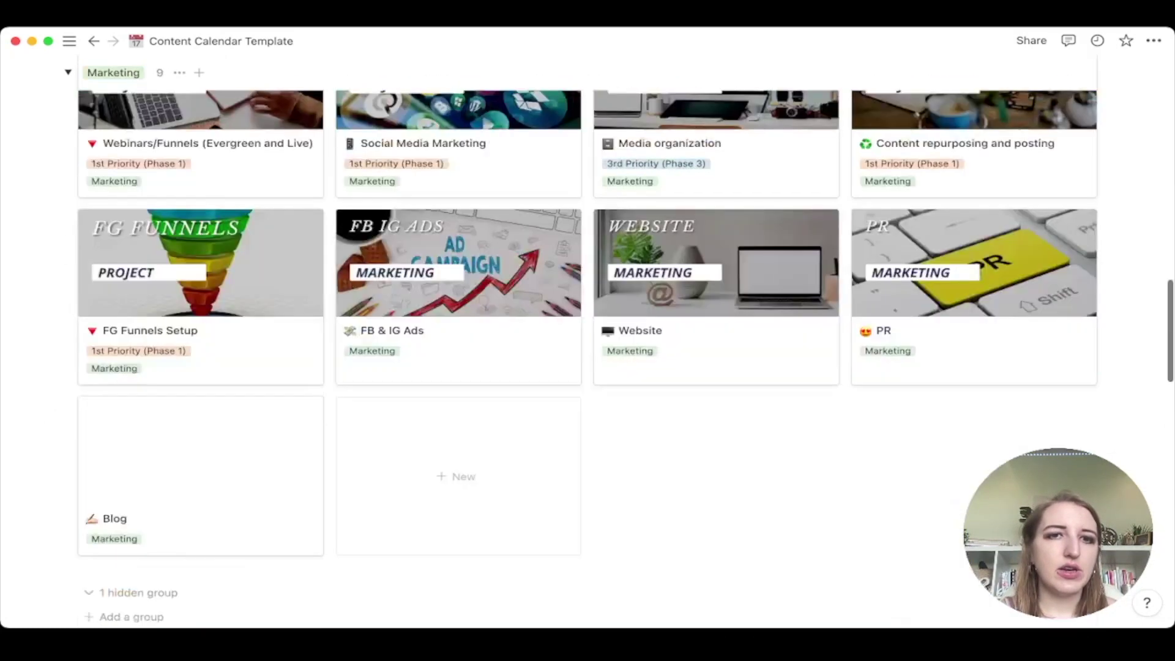
pyautogui.scroll(-4, 183, 394)
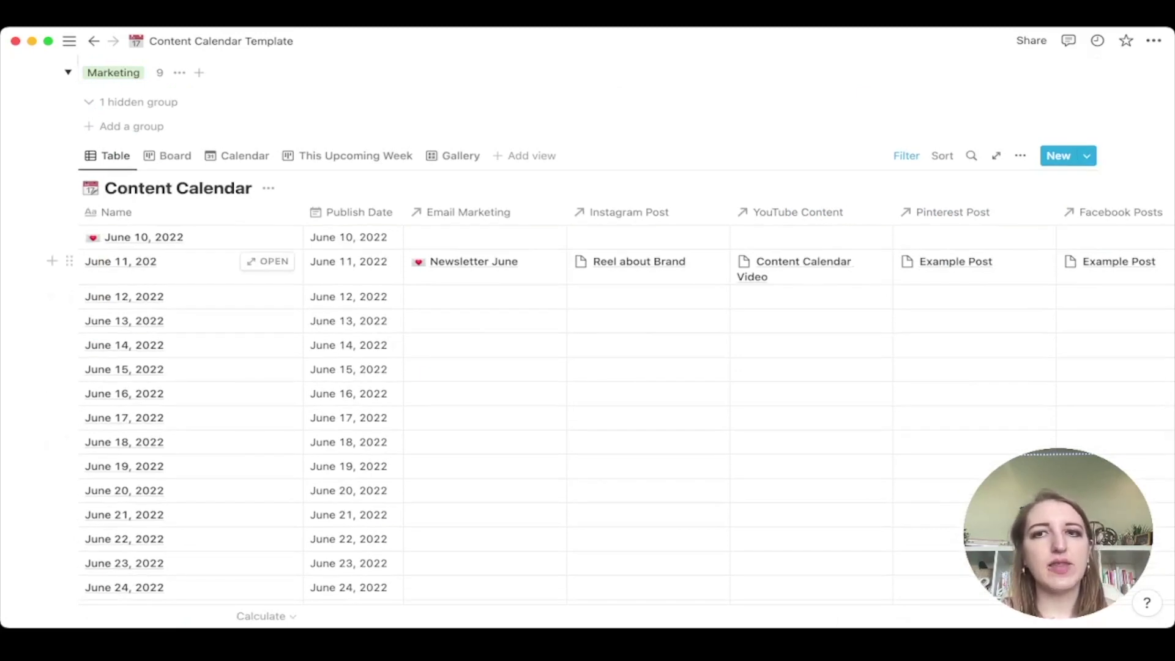
pyautogui.hscroll(8, 587, 413)
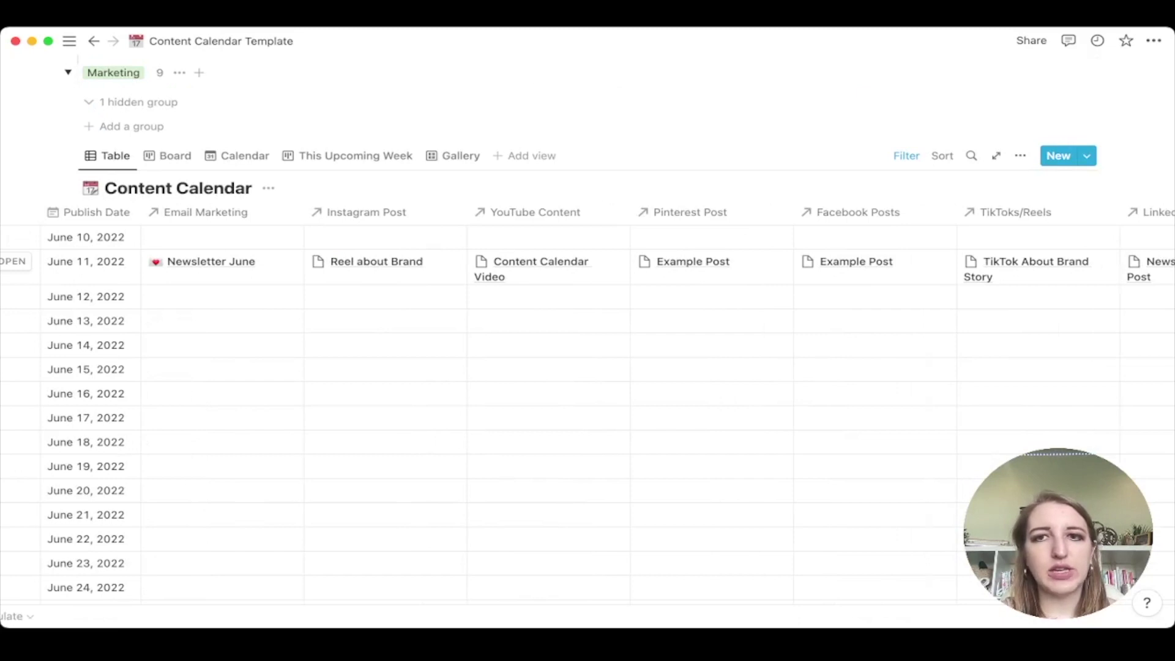
pyautogui.hscroll(15, 588, 404)
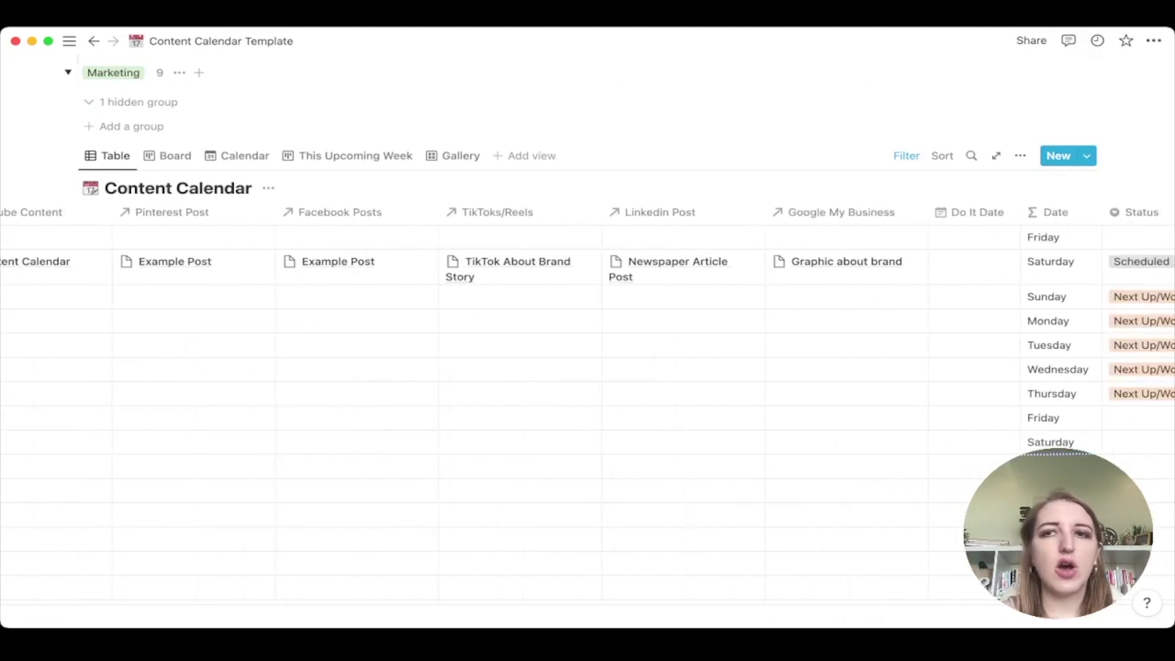
pyautogui.hscroll(-18, 587, 404)
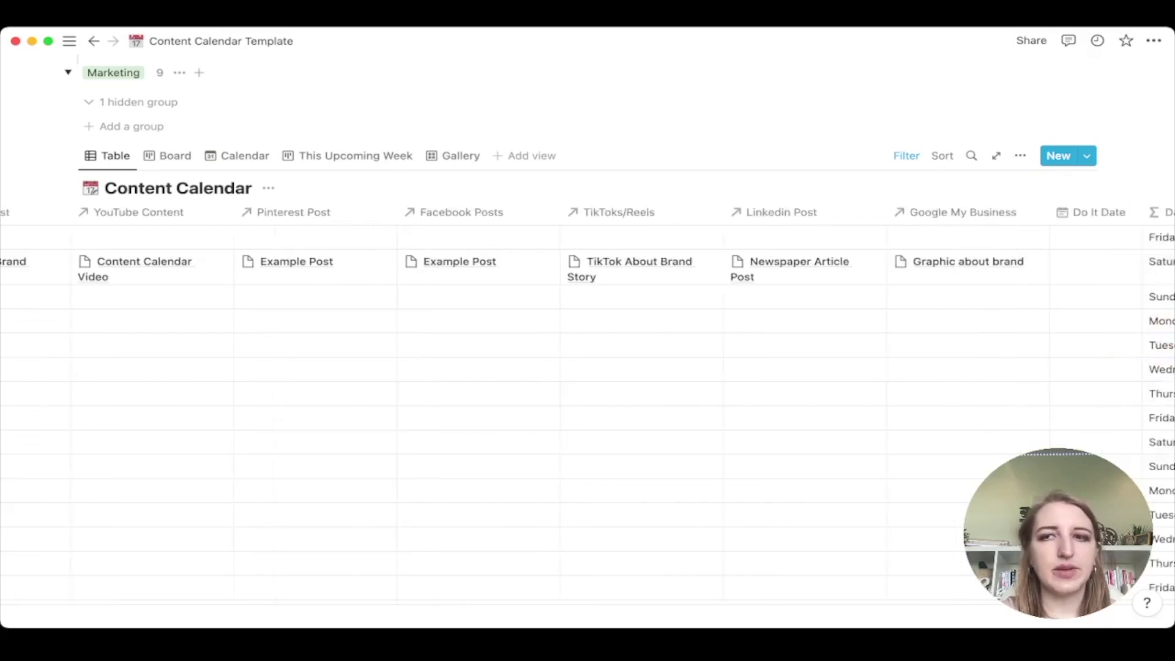
pyautogui.hscroll(20, 587, 404)
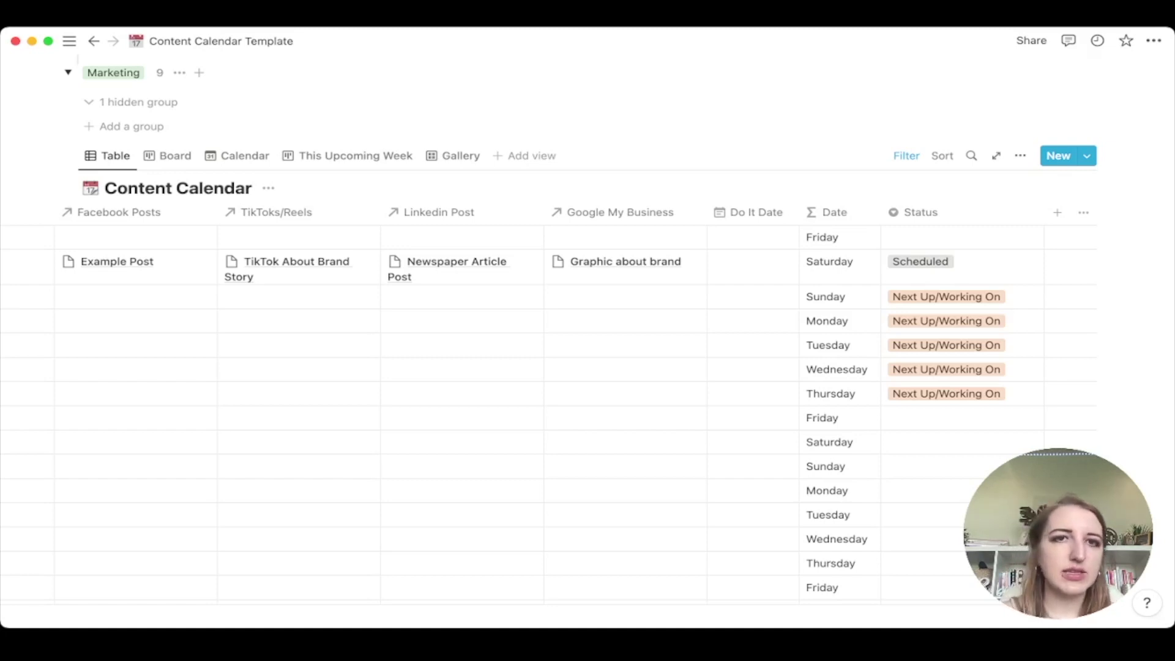
pyautogui.hscroll(-20, 587, 404)
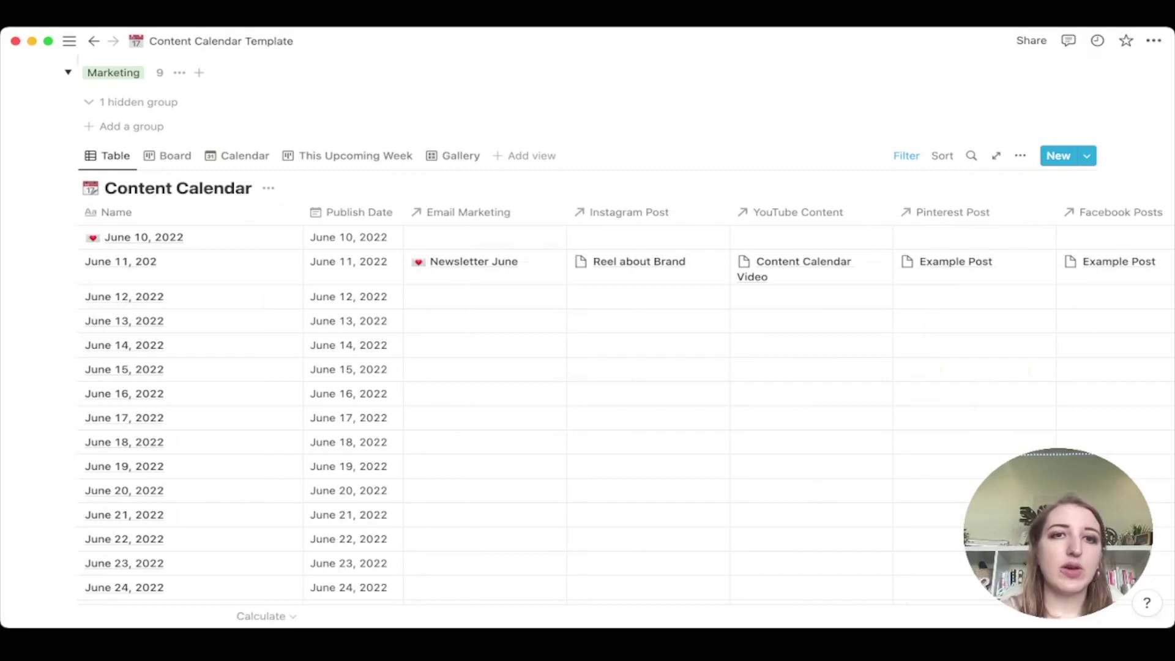
pyautogui.scroll(-10, 587, 342)
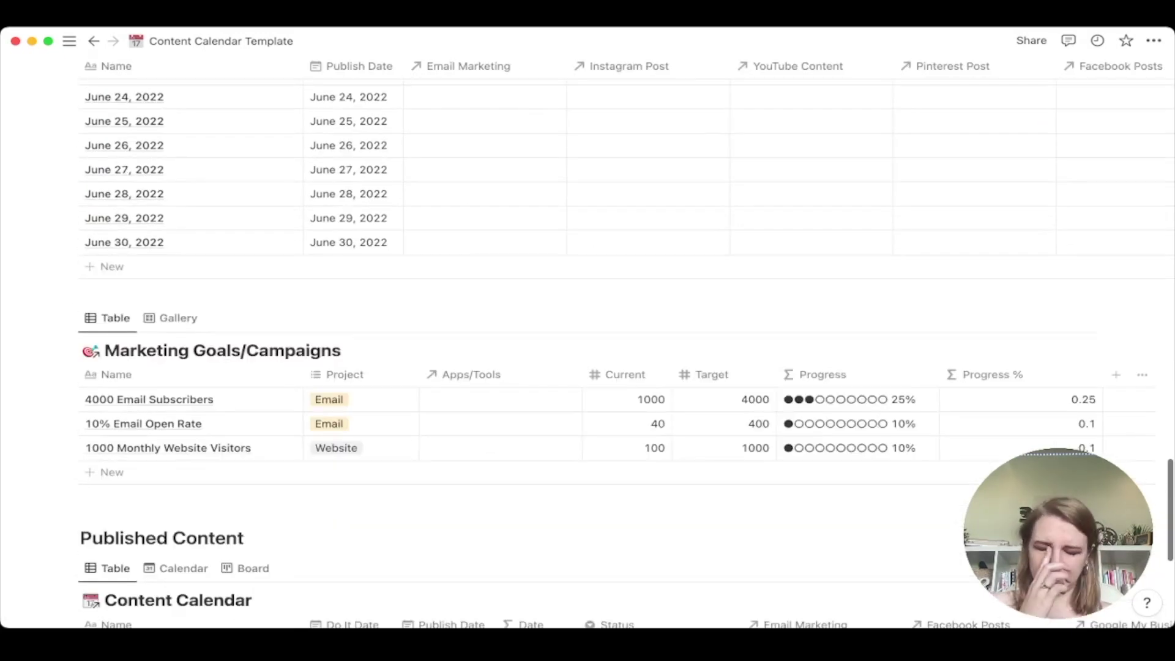
pyautogui.scroll(15, 587, 343)
pyautogui.scroll(5, 972, 294)
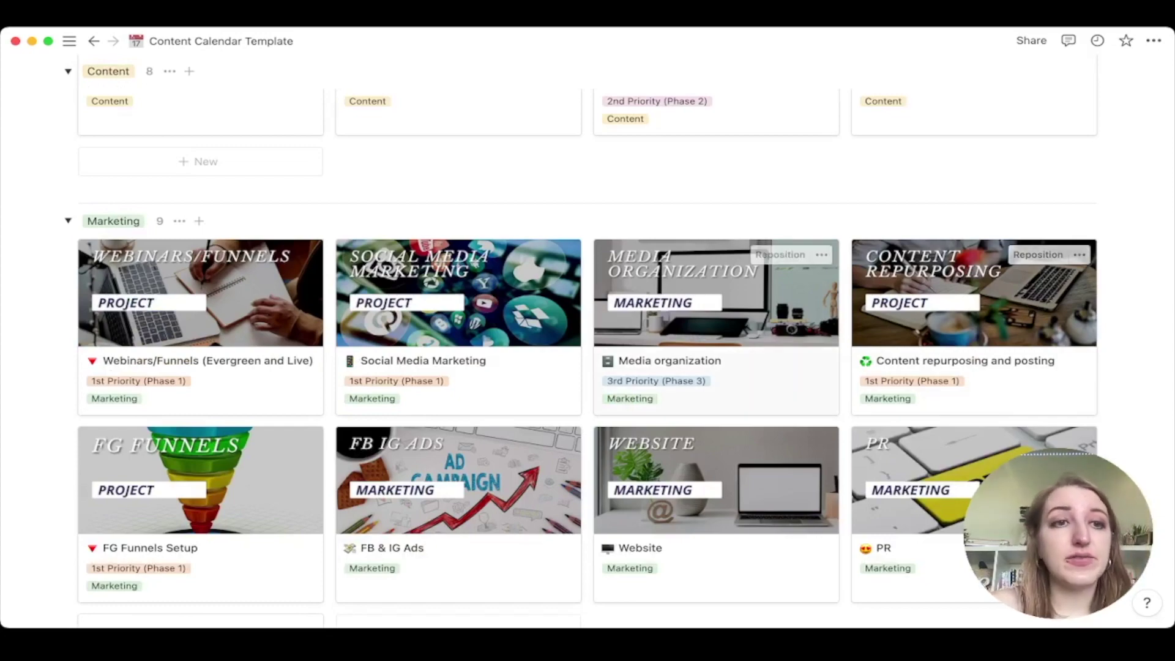
pyautogui.scroll(5, 771, 306)
# Open the Instagram (Posts, Stories, Reels) page in full and scroll to its Instagram Post table
pyautogui.scroll(-5, 770, 306)
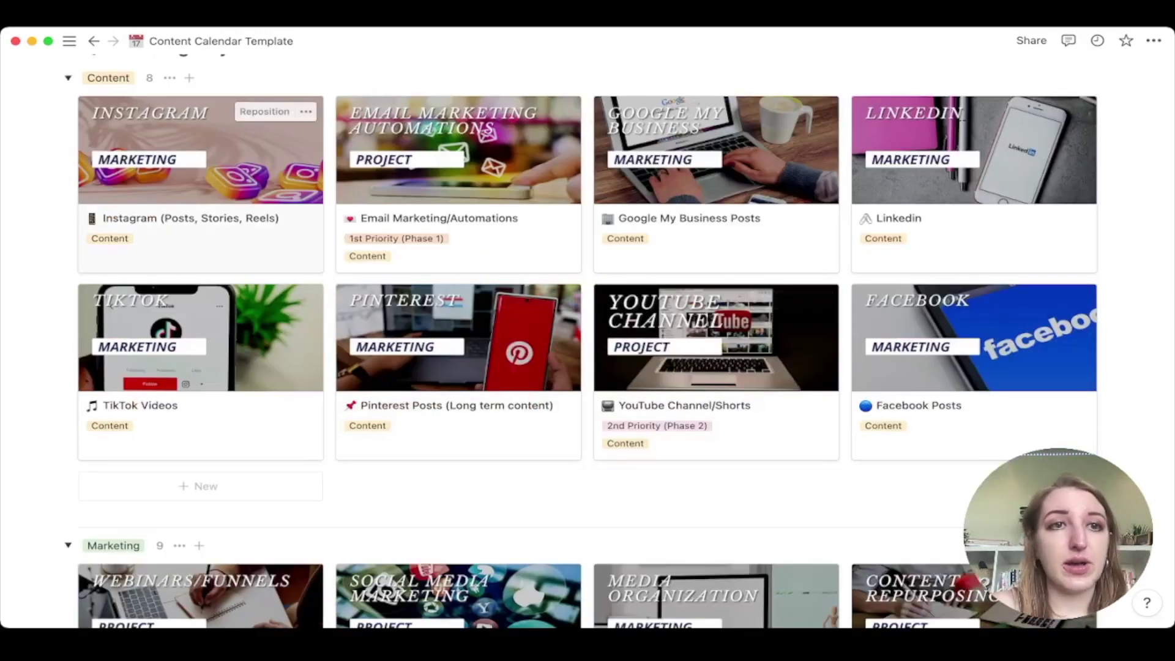
pyautogui.click(201, 153)
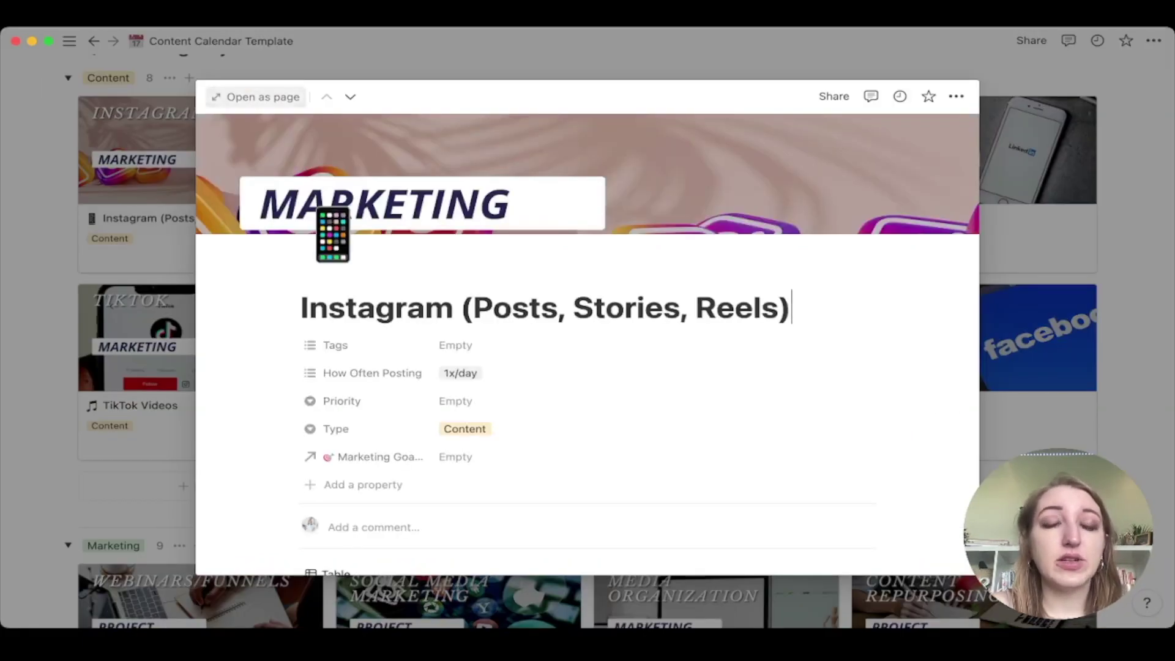
pyautogui.click(256, 97)
pyautogui.scroll(-5, 587, 343)
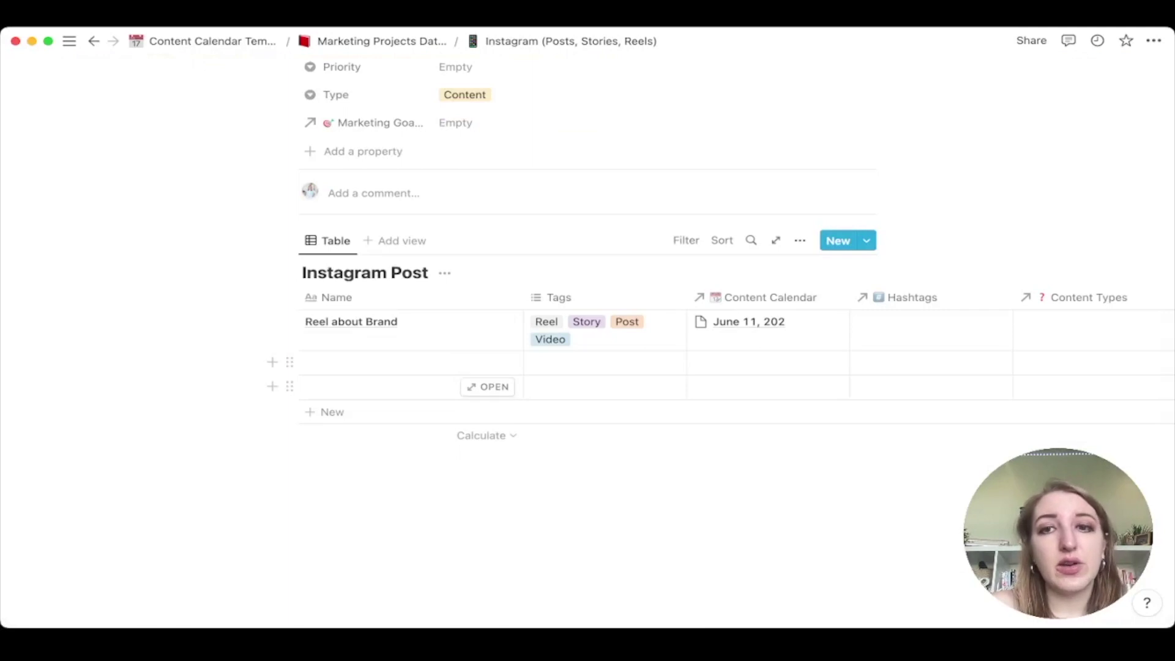
pyautogui.hscroll(4, 587, 367)
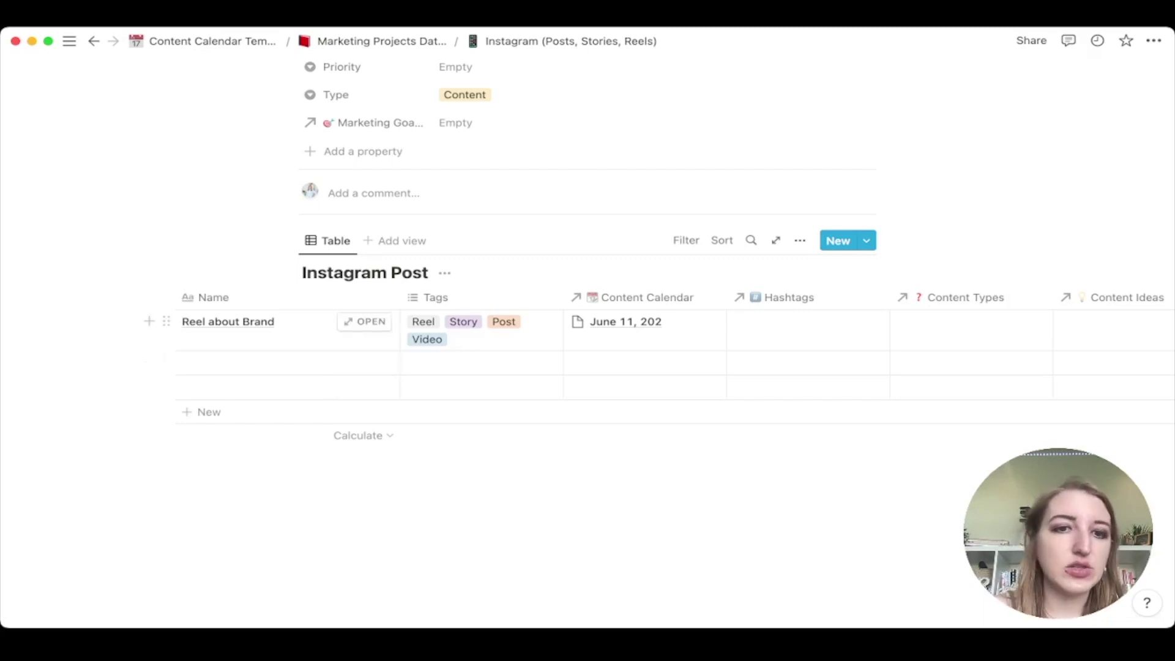
# Link Opinion as the second Instagram post's content type
pyautogui.click(481, 363)
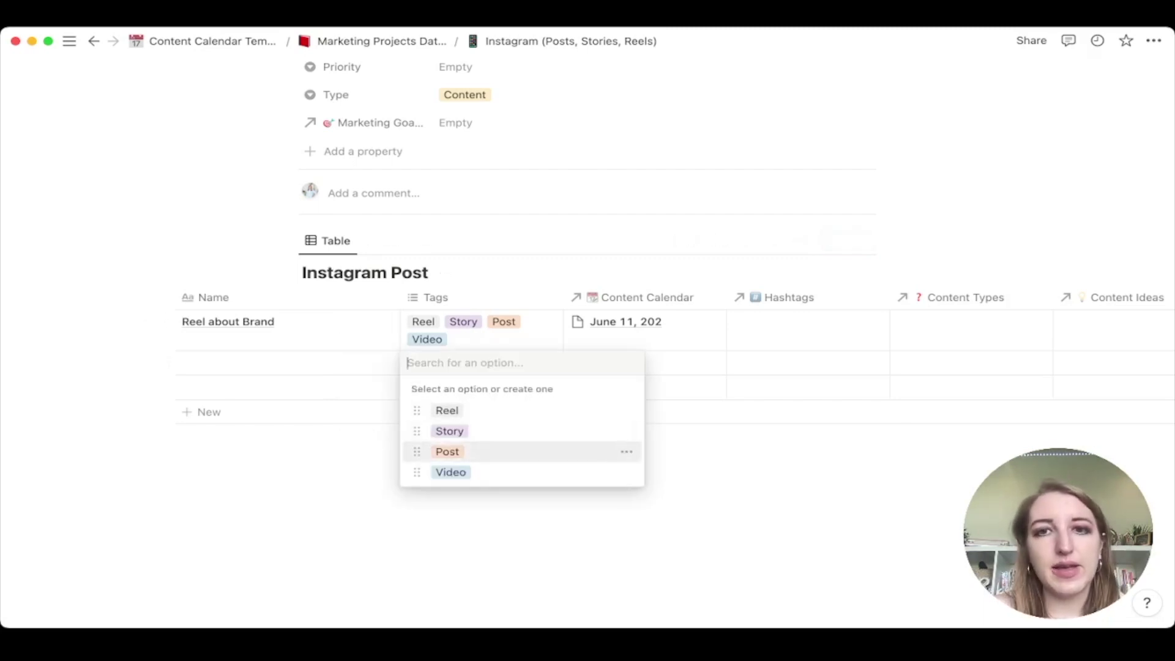
pyautogui.press('Escape')
pyautogui.hscroll(5, 611, 342)
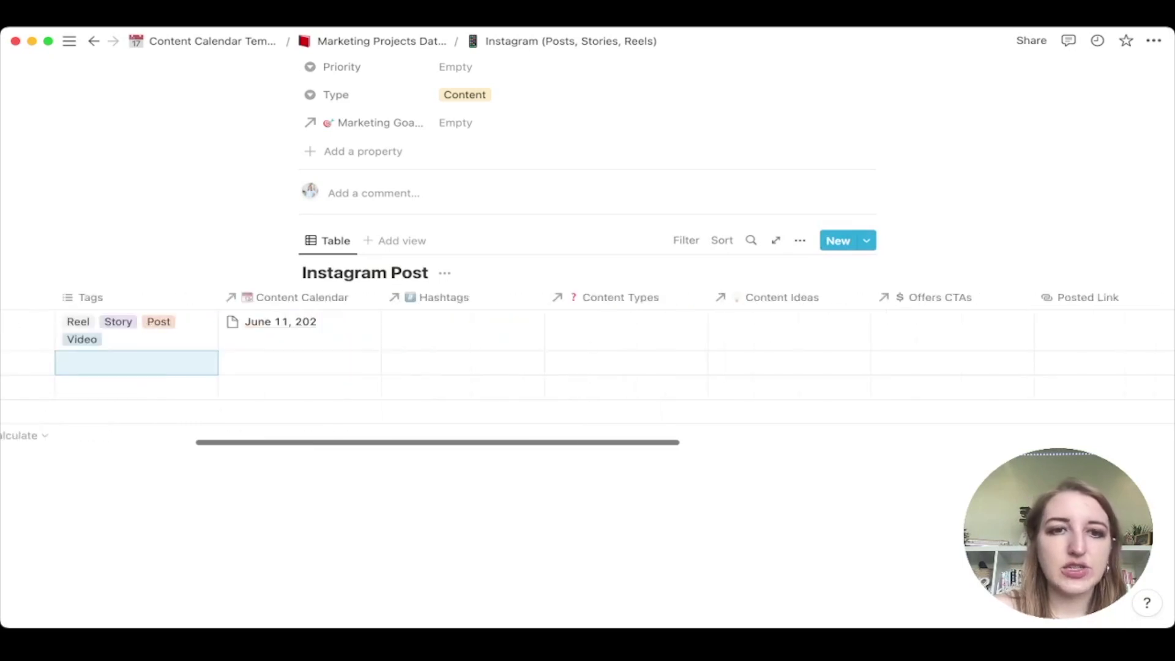
pyautogui.click(462, 362)
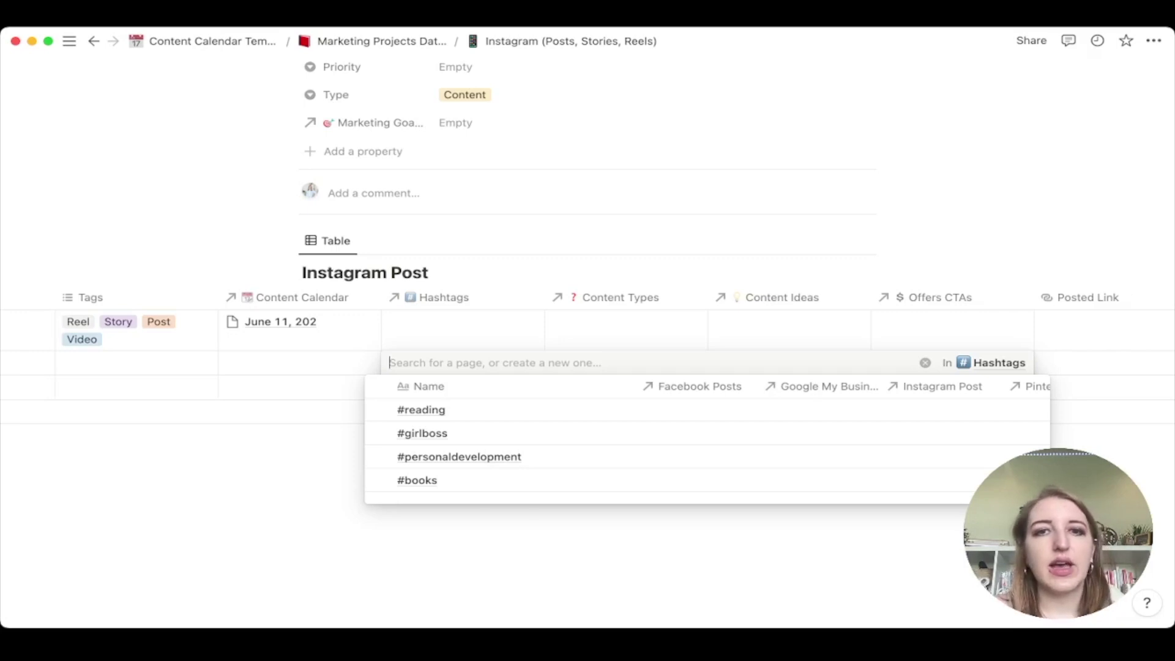
pyautogui.press('Escape')
pyautogui.click(626, 362)
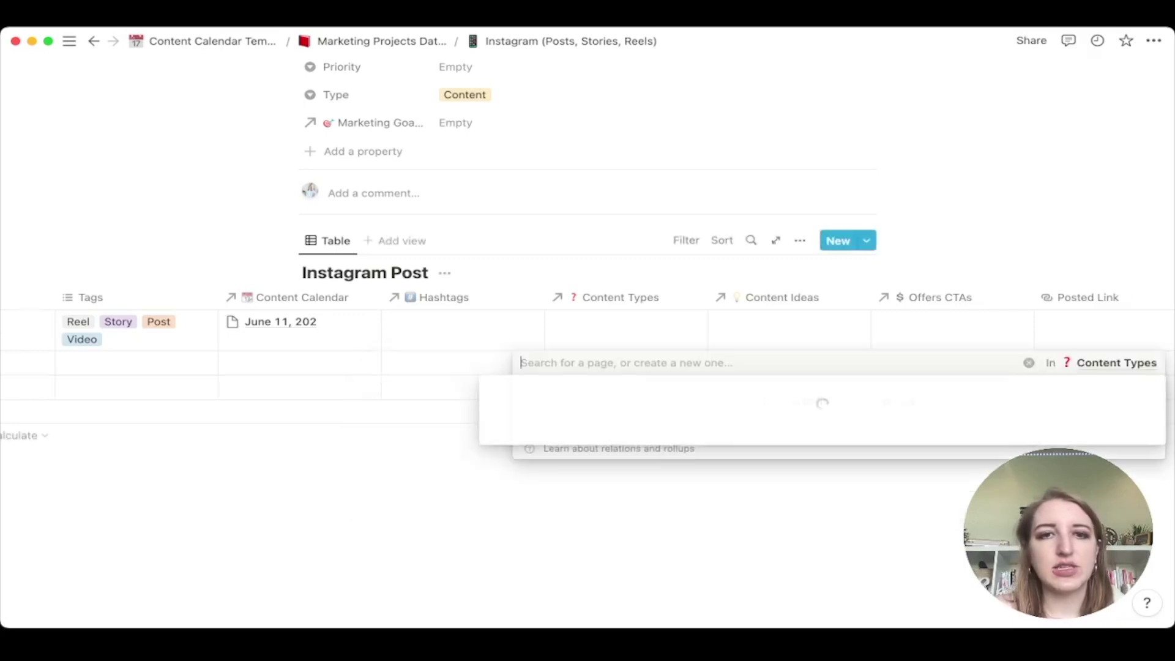
pyautogui.click(552, 456)
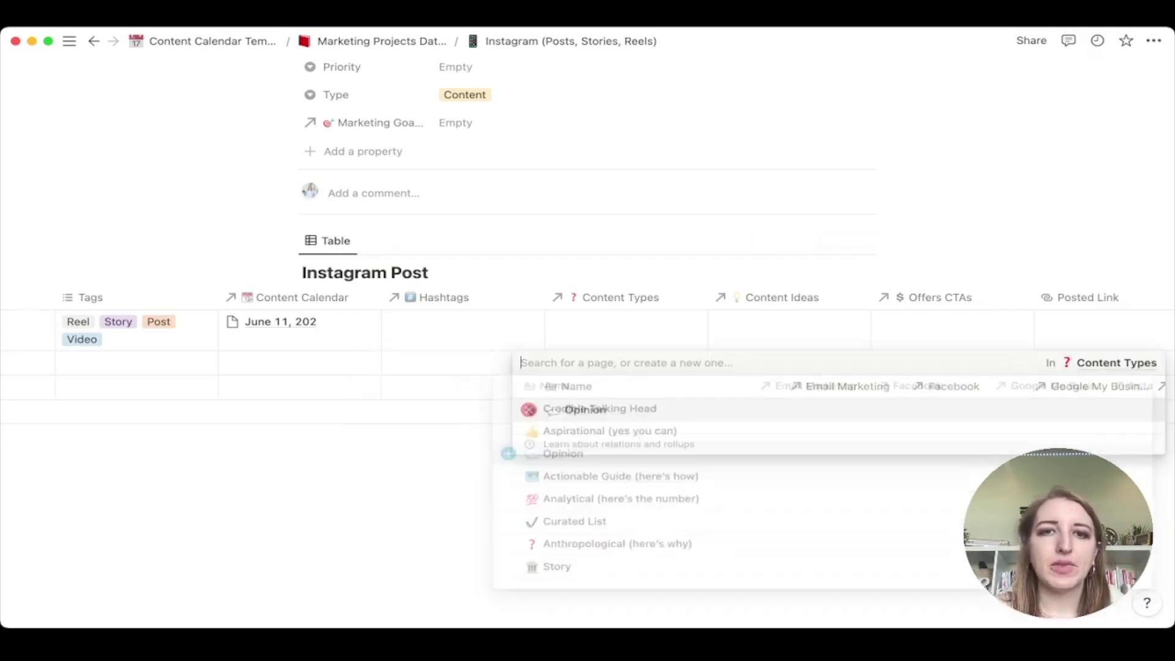
pyautogui.press('Escape')
# Link the Mistakes content idea and the Amazon Storefront offer to the post
pyautogui.hscroll(3, 587, 342)
pyautogui.click(604, 362)
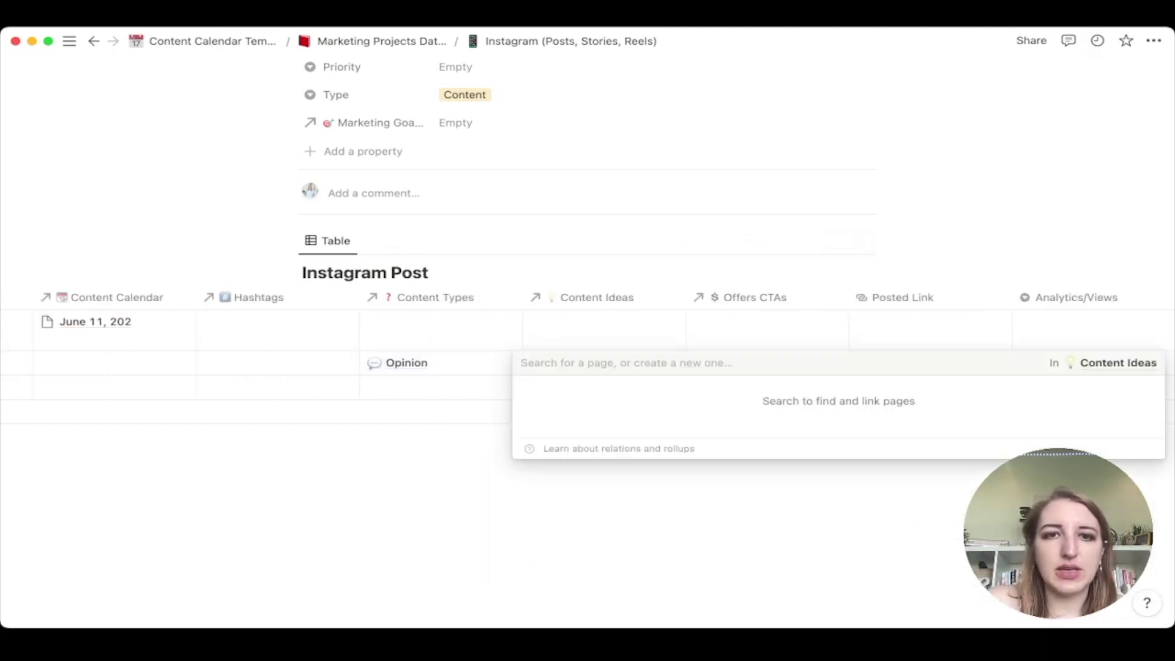
pyautogui.write('k')
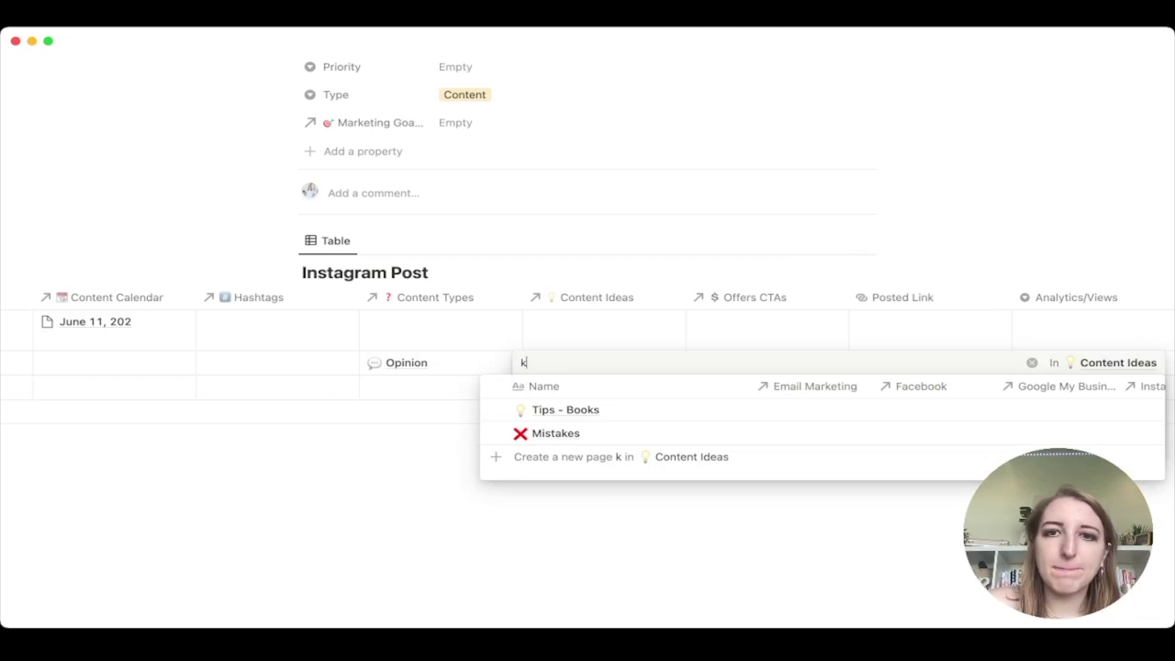
pyautogui.click(495, 434)
pyautogui.press('Escape')
pyautogui.hscroll(5, 587, 342)
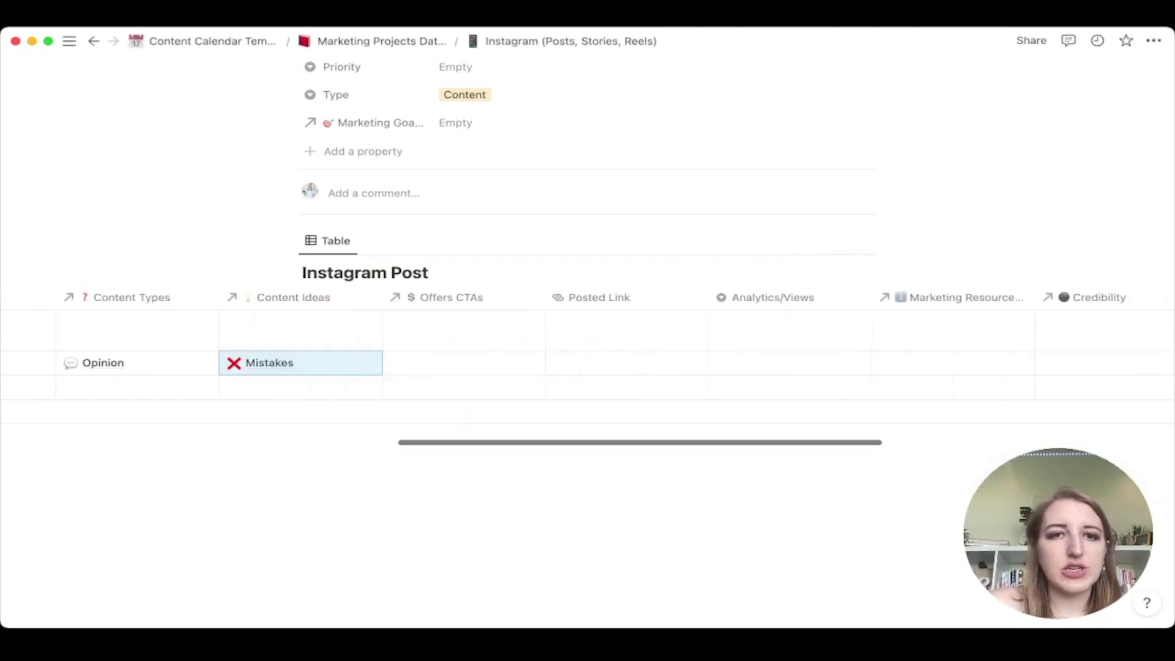
pyautogui.click(463, 362)
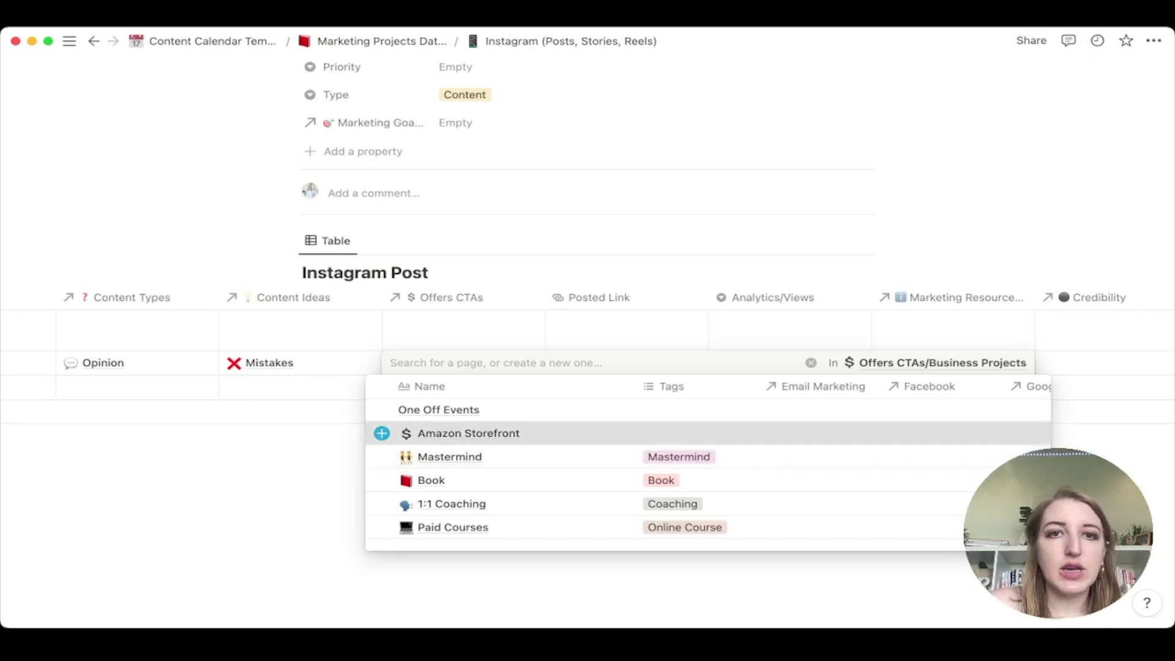
pyautogui.click(468, 433)
pyautogui.press('Escape')
# Set the post's views range to 1000-2000
pyautogui.hscroll(1, 612, 362)
pyautogui.hscroll(2, 588, 362)
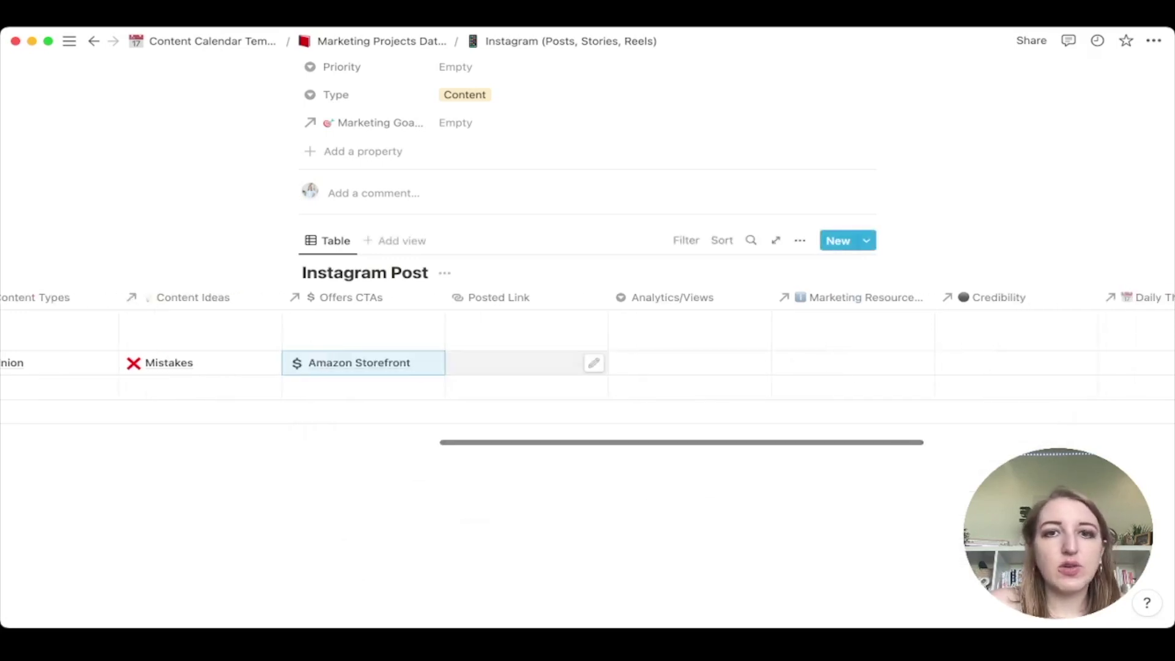
pyautogui.hscroll(3, 587, 362)
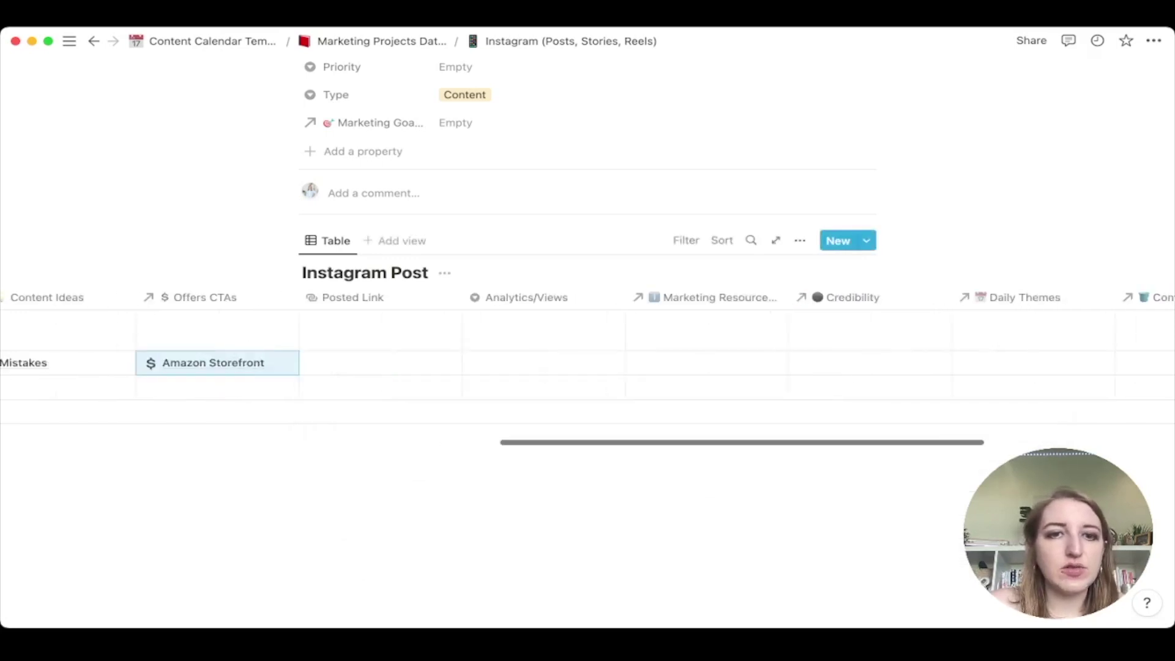
pyautogui.click(532, 362)
pyautogui.press('Down')
pyautogui.press('Down')
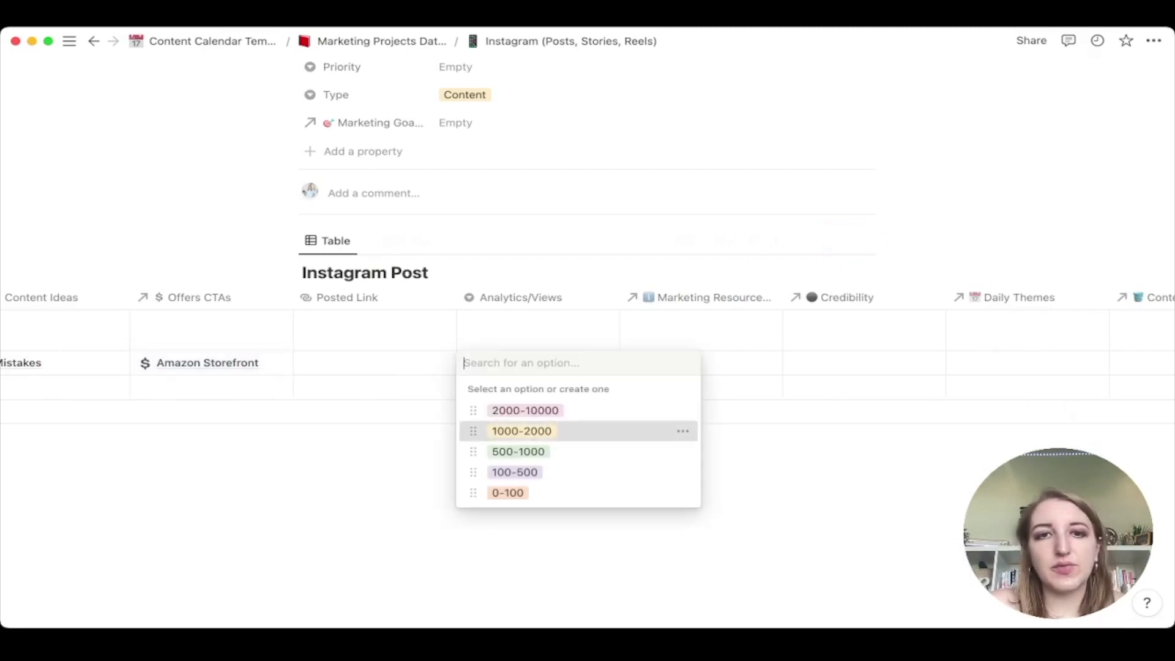
pyautogui.press('Return')
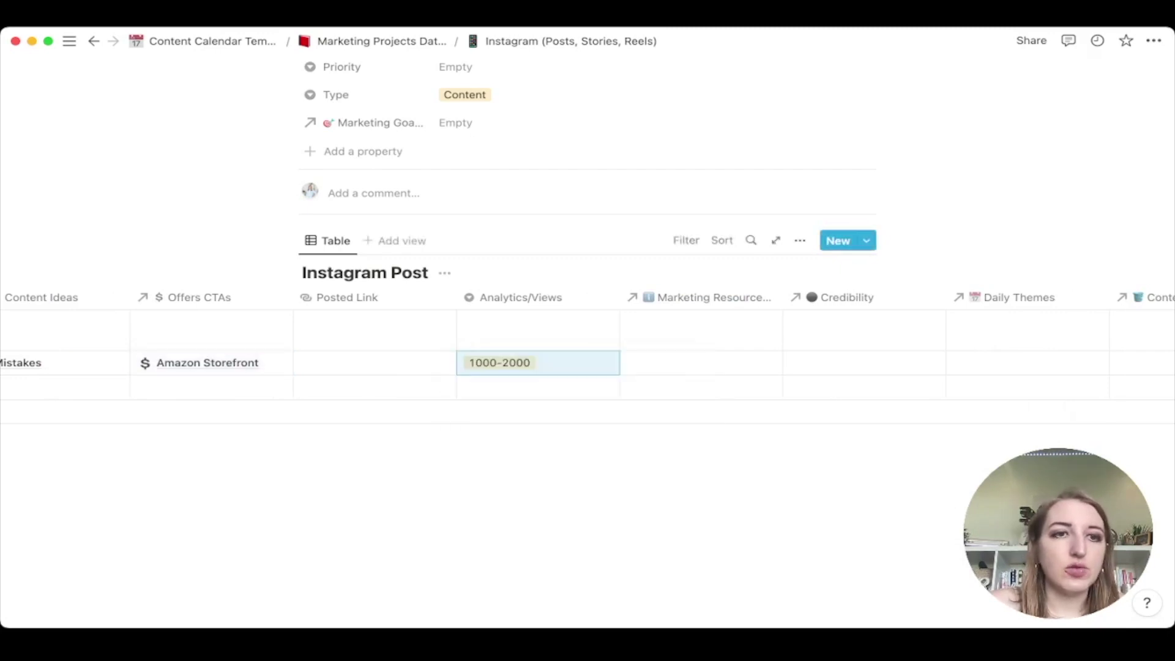
# Tag the post Reel and name it 'Example Reel about Amazon'
pyautogui.hscroll(-10, 587, 362)
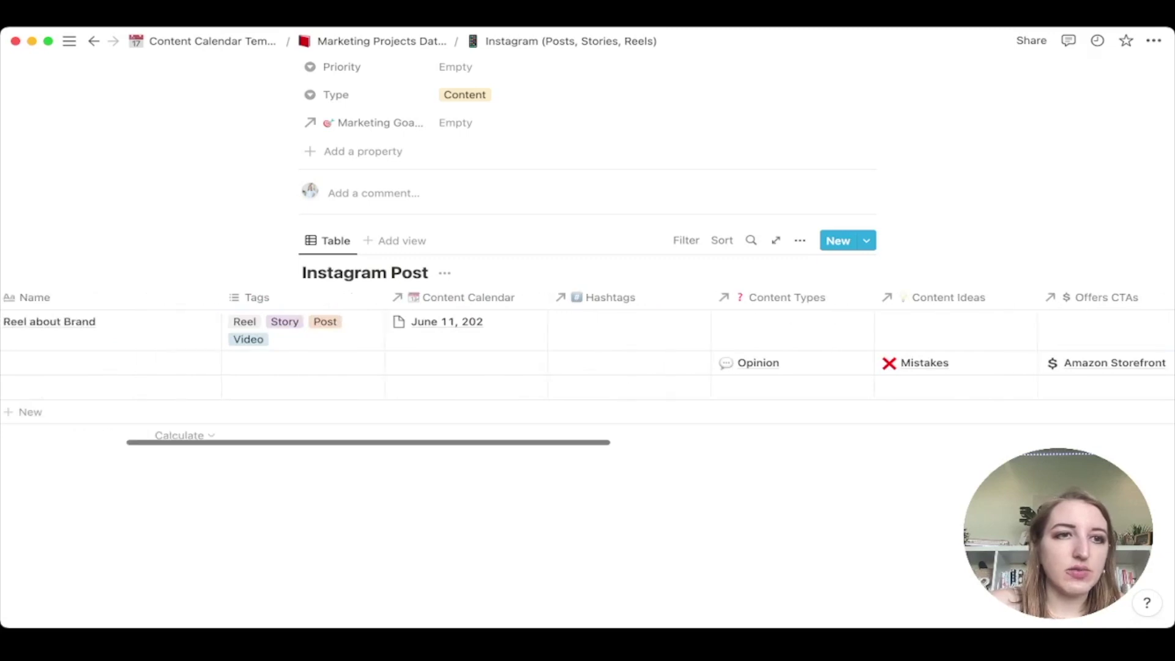
pyautogui.click(183, 362)
pyautogui.press('Down')
pyautogui.press('Return')
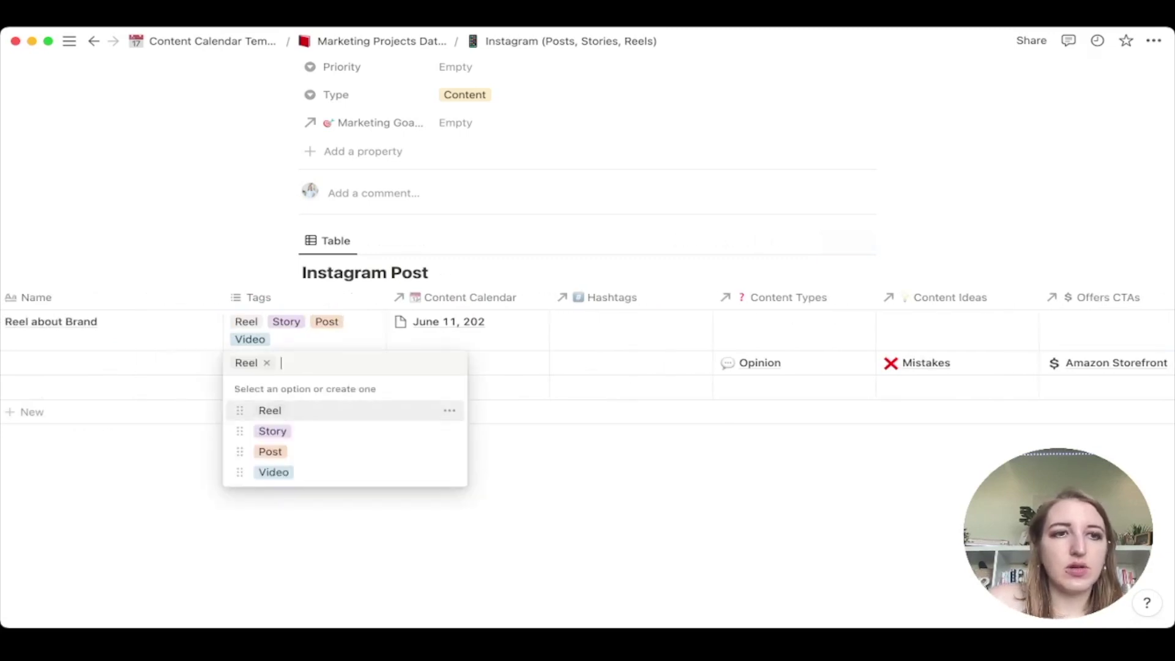
pyautogui.press('Escape')
pyautogui.press('Left')
pyautogui.write('Example ')
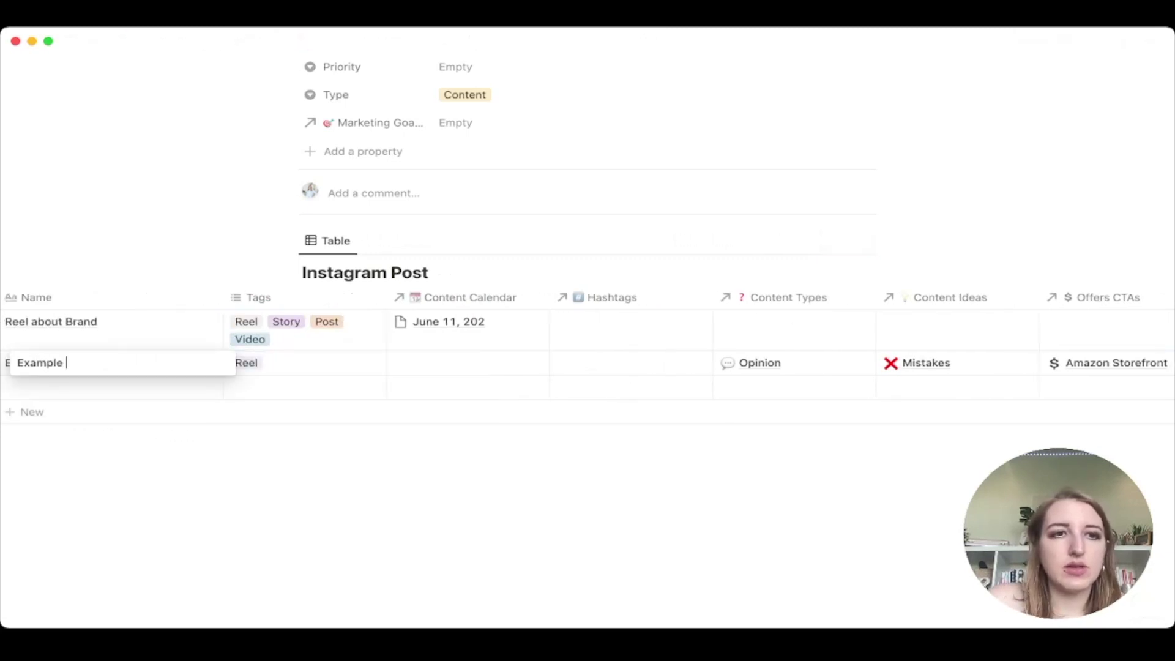
pyautogui.write('Reel about Am')
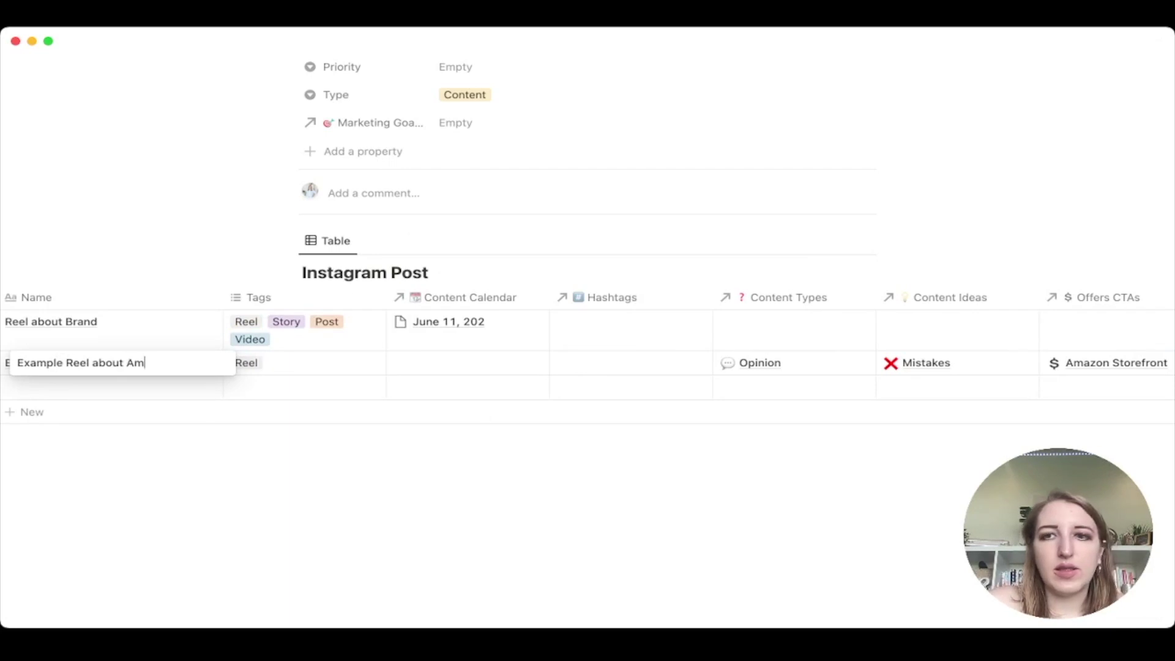
pyautogui.write('azon')
pyautogui.press('Return')
# Link a new Capcut page and the existing Canva page as marketing resources
pyautogui.hscroll(10, 587, 349)
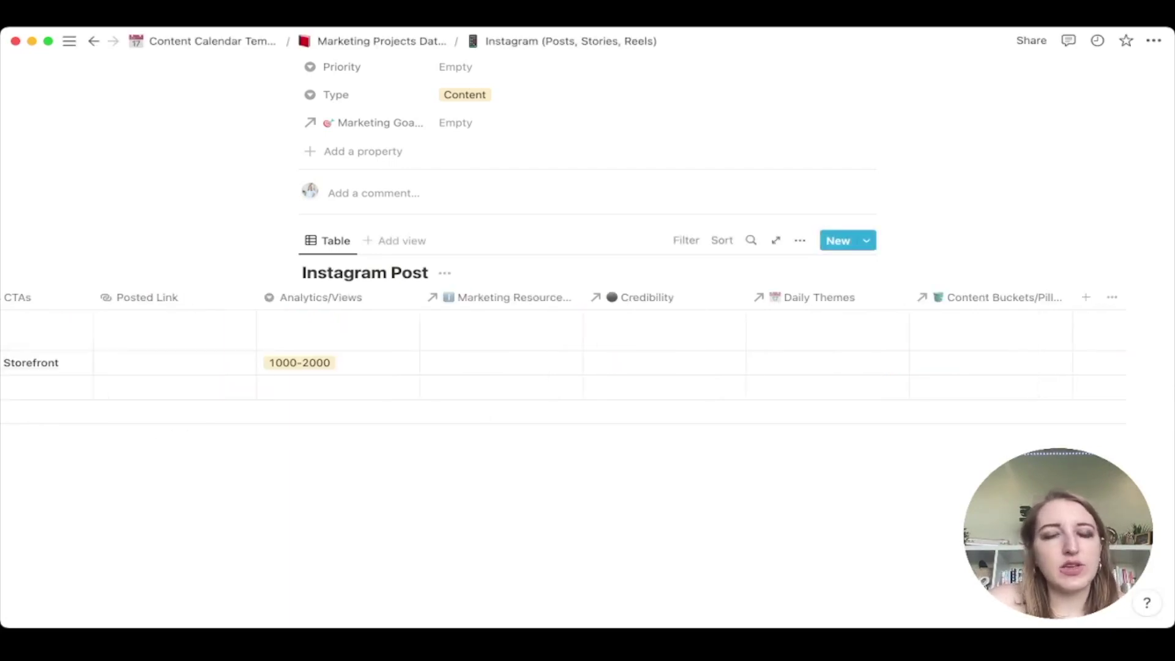
pyautogui.click(500, 362)
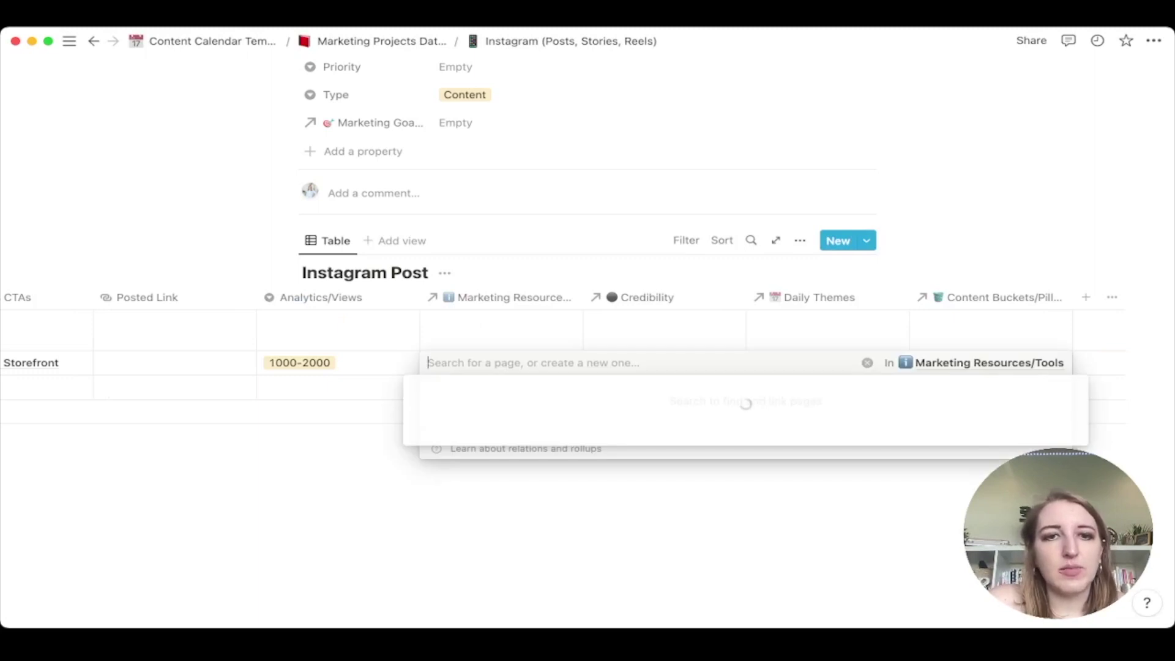
pyautogui.write('Cap')
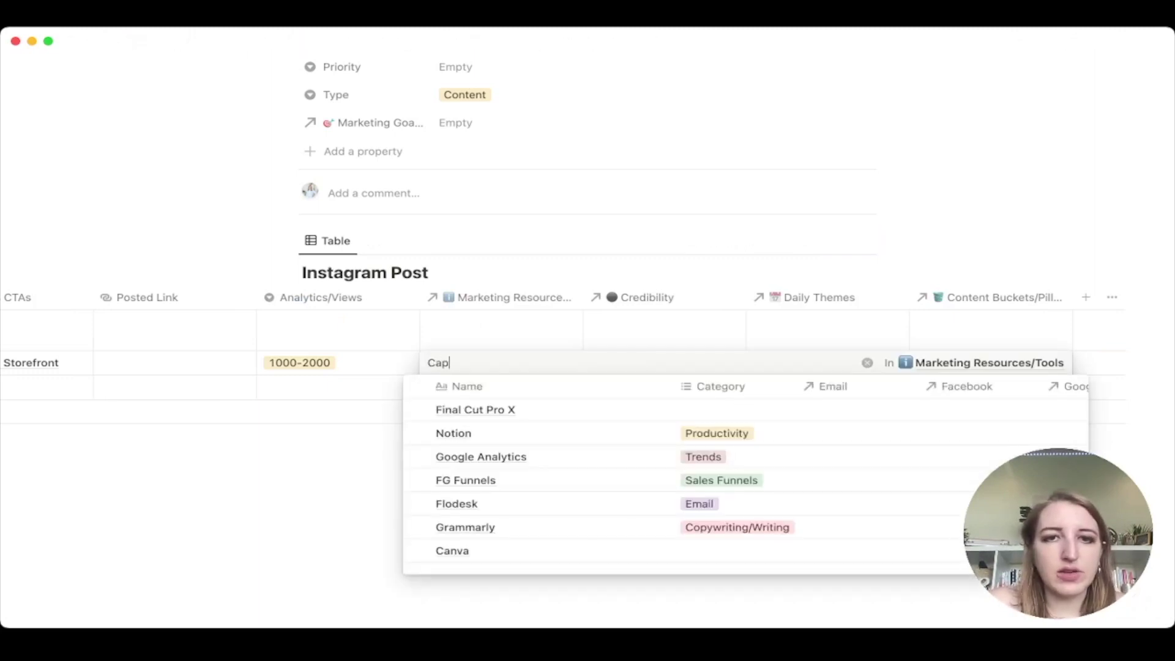
pyautogui.write('cut')
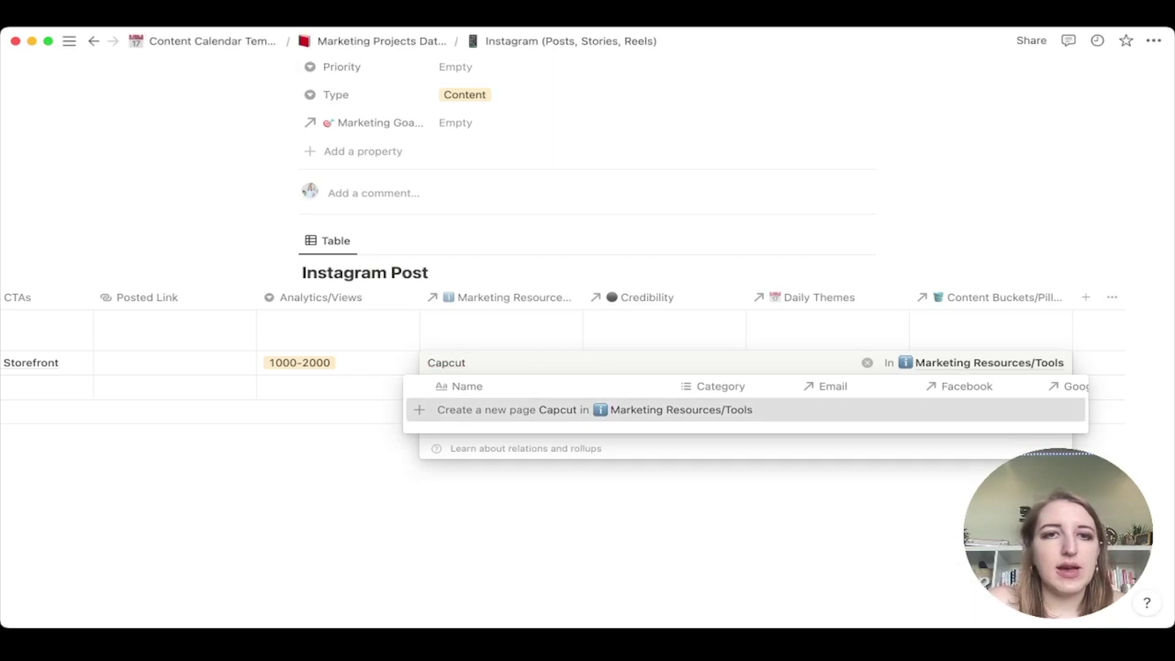
pyautogui.press('Return')
pyautogui.press('Escape')
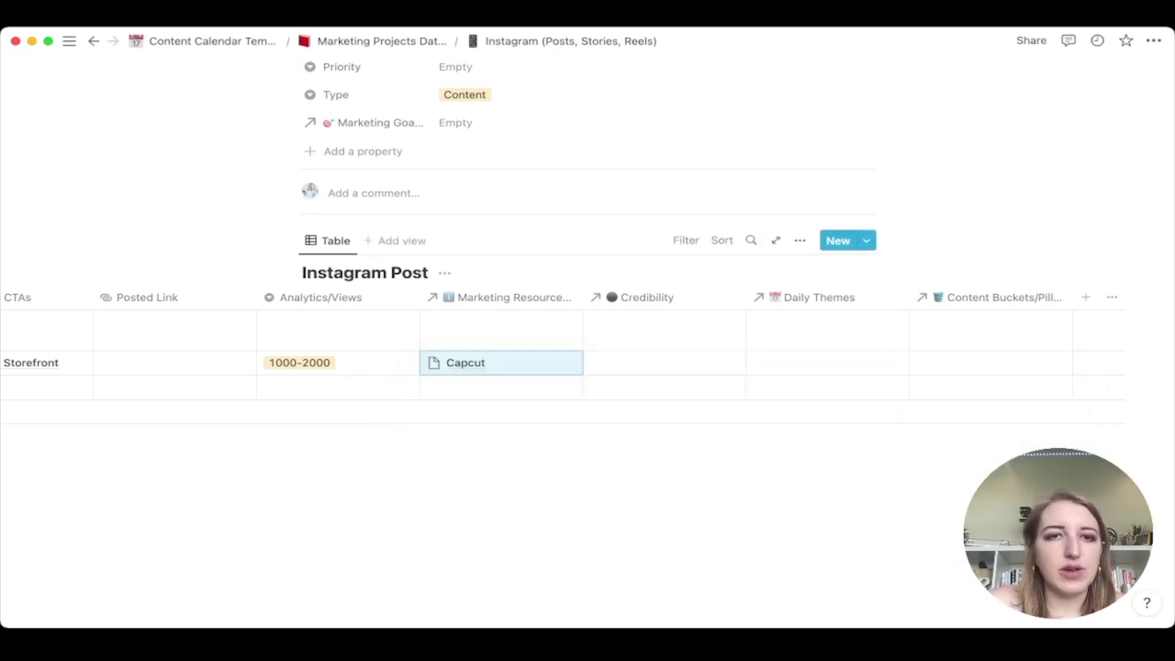
pyautogui.press('Return')
pyautogui.write('Canva')
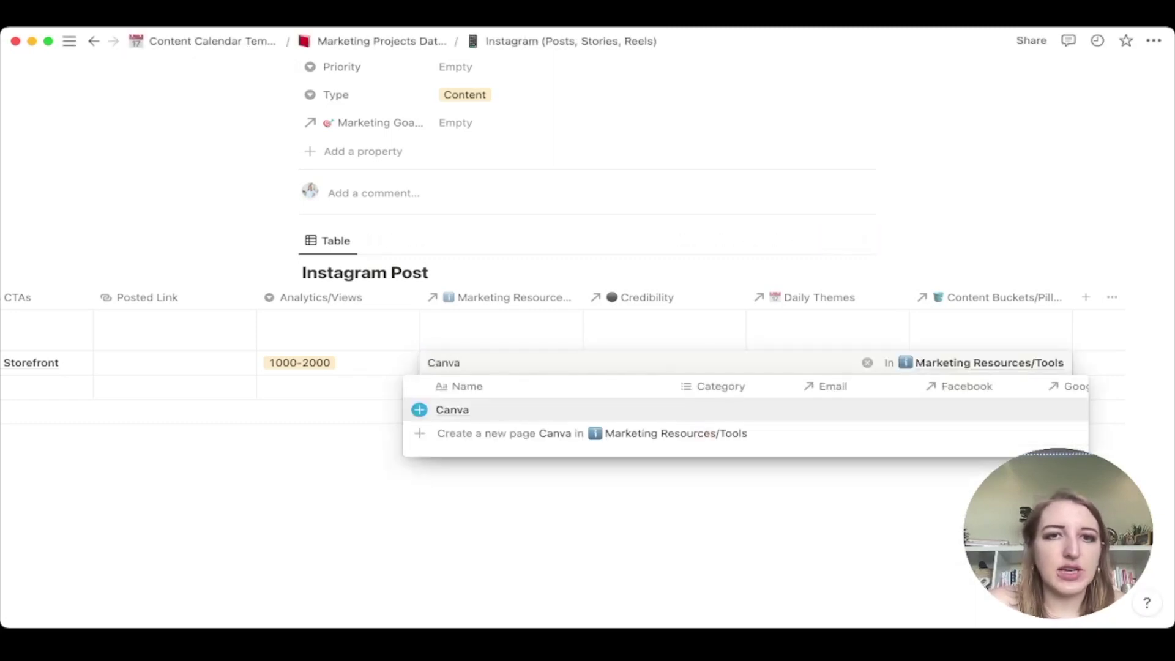
pyautogui.press('Return')
pyautogui.press('Escape')
# Link I am the expert as credibility and Thursday-Promote something as the daily theme
pyautogui.hscroll(3, 561, 367)
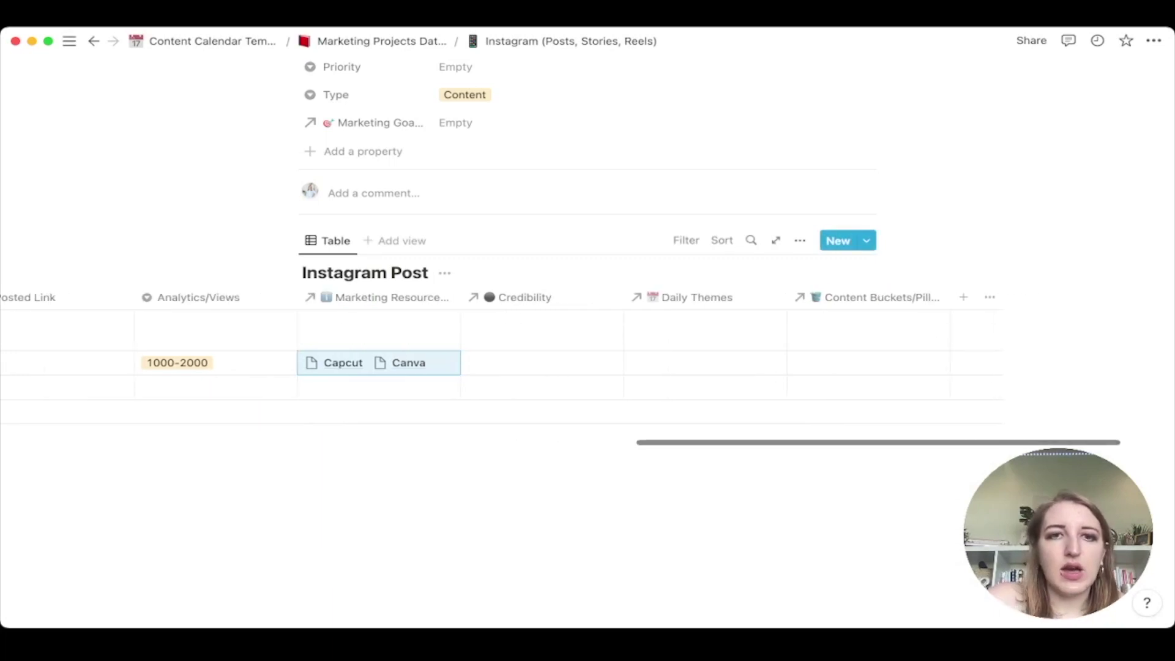
pyautogui.press('Right')
pyautogui.press('Return')
pyautogui.write('I am')
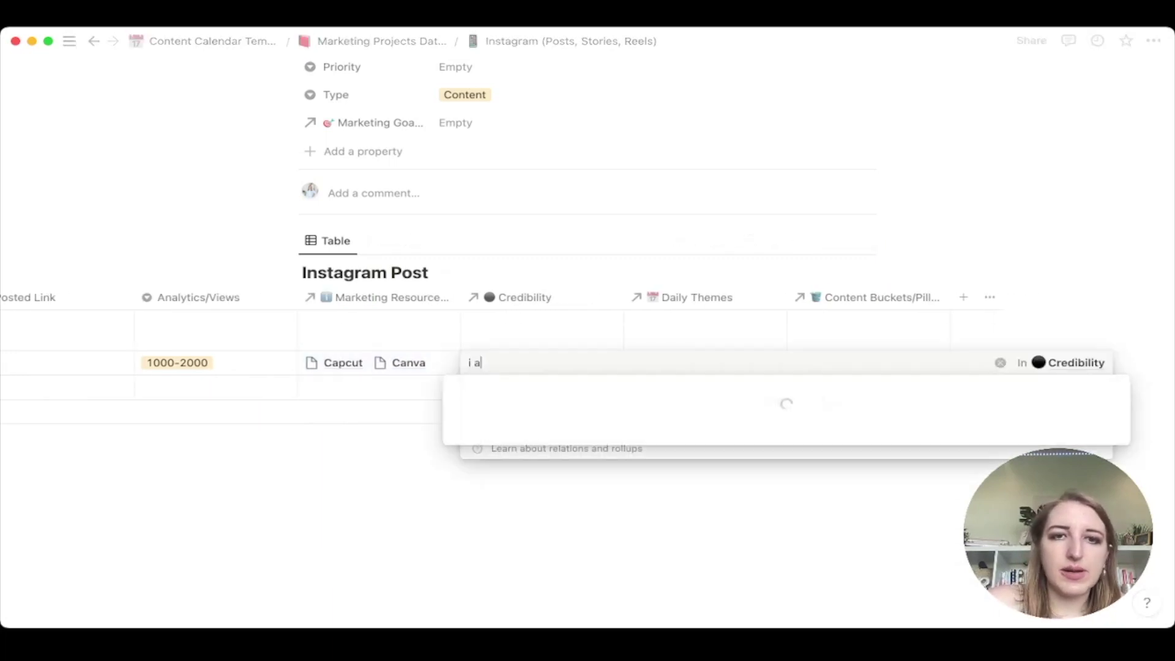
pyautogui.press('Return')
pyautogui.press('Escape')
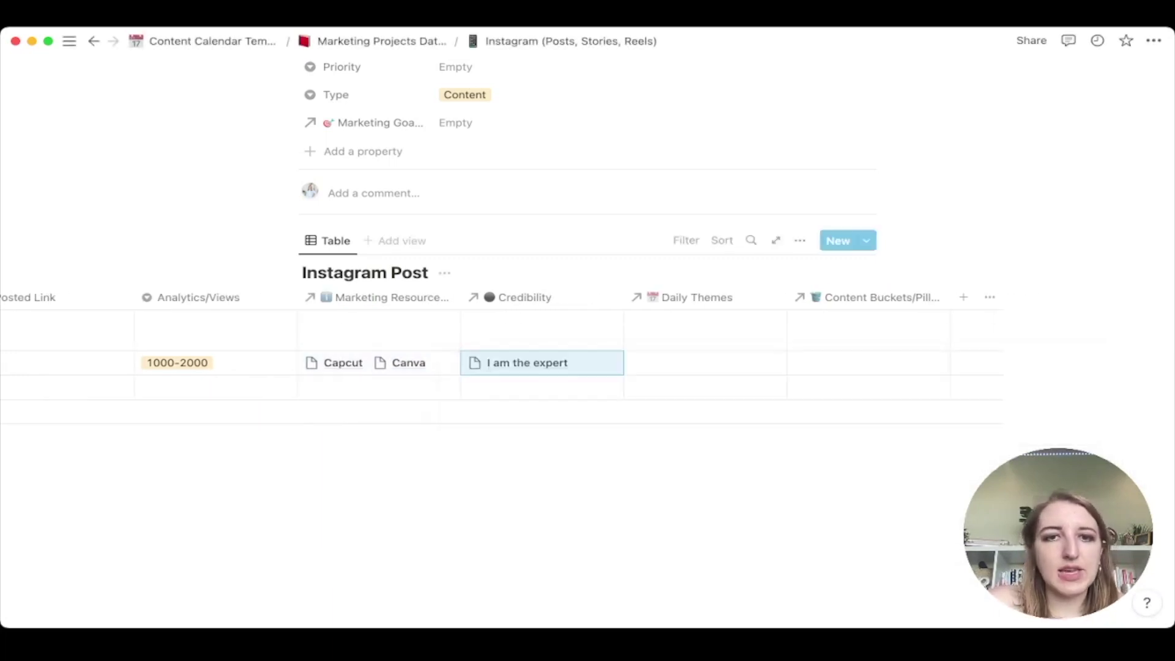
pyautogui.press('Right')
pyautogui.press('Return')
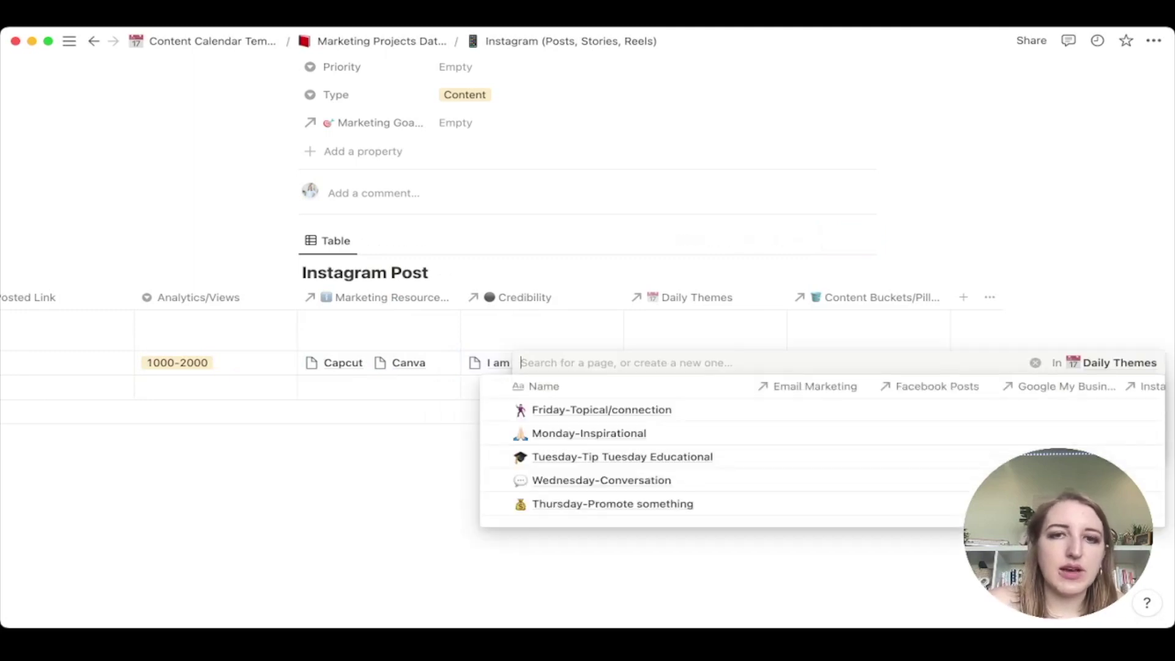
pyautogui.press('Down')
pyautogui.press('Down')
pyautogui.press('Down')
pyautogui.press('Down')
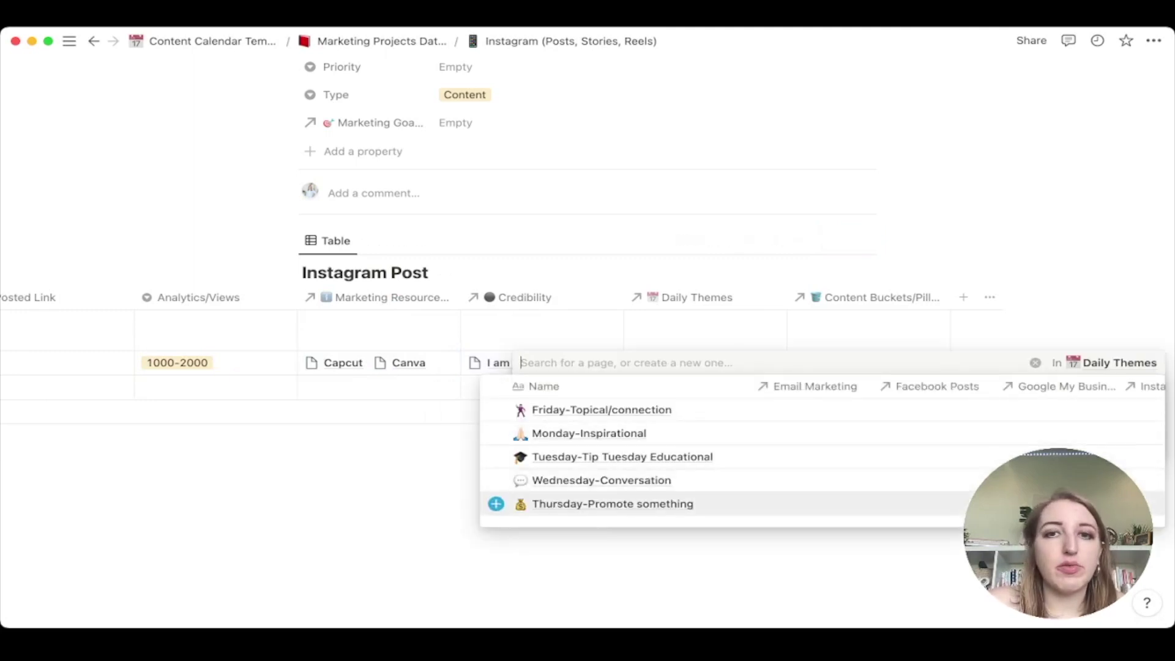
pyautogui.press('Return')
pyautogui.press('Escape')
# Link Promotional as the post's content bucket
pyautogui.hscroll(3, 587, 361)
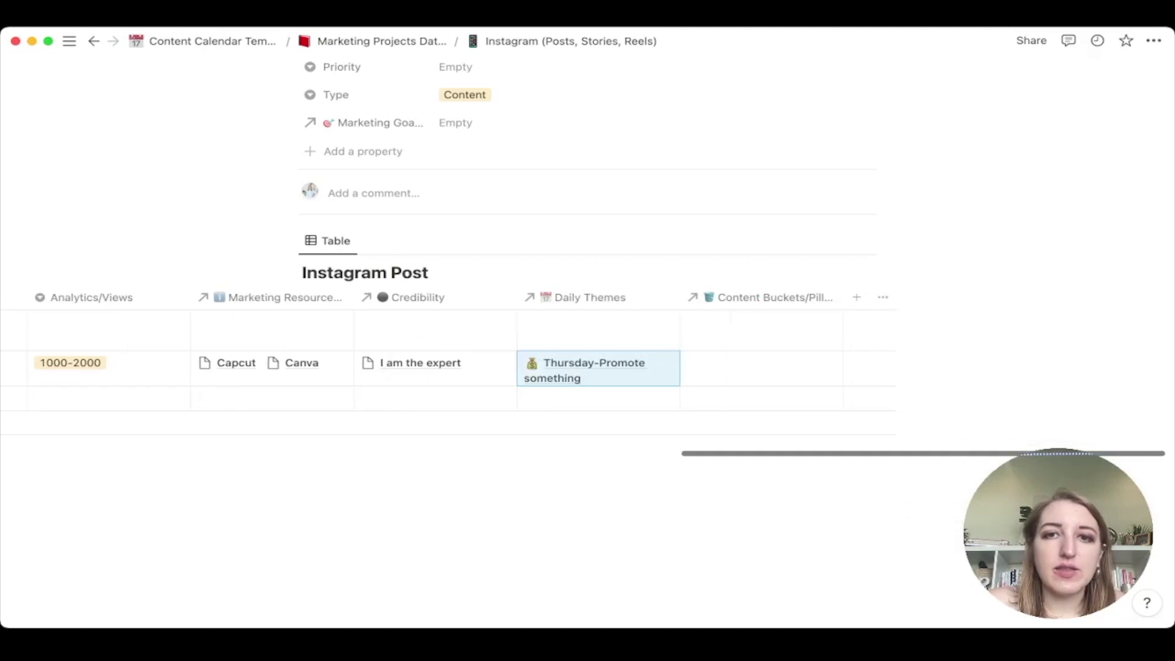
pyautogui.press('Right')
pyautogui.press('Return')
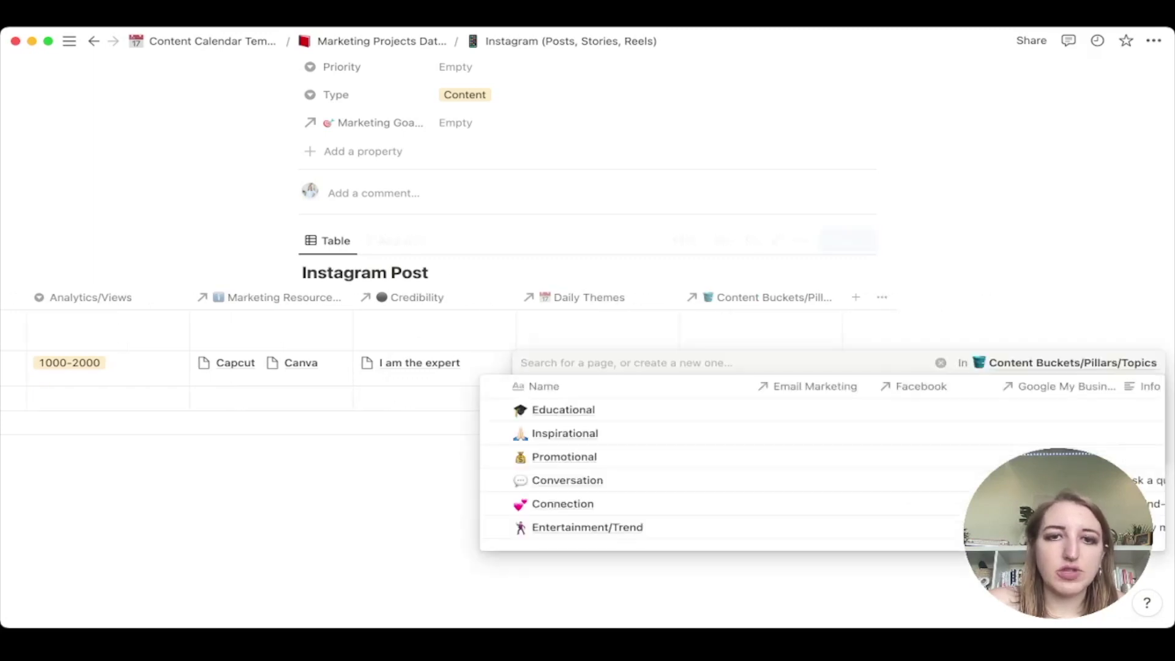
pyautogui.press('Down')
pyautogui.press('Down')
pyautogui.press('Down')
pyautogui.press('Return')
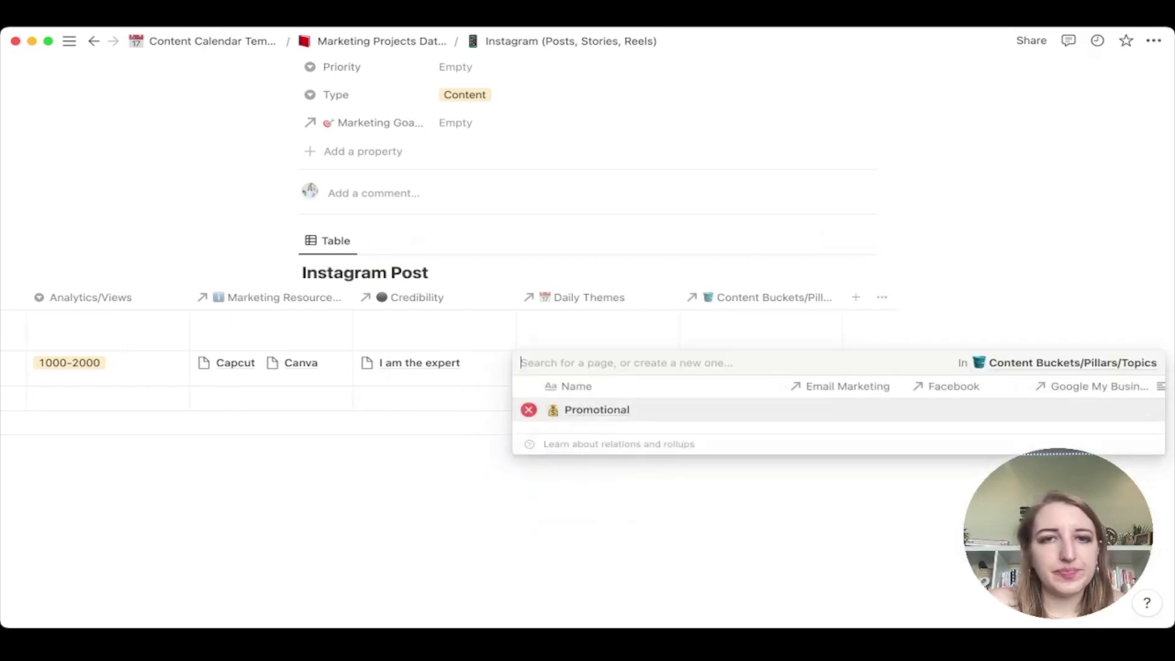
pyautogui.press('Escape')
# Add a new Text property column named Property to the Instagram Post table
pyautogui.hscroll(-10, 587, 361)
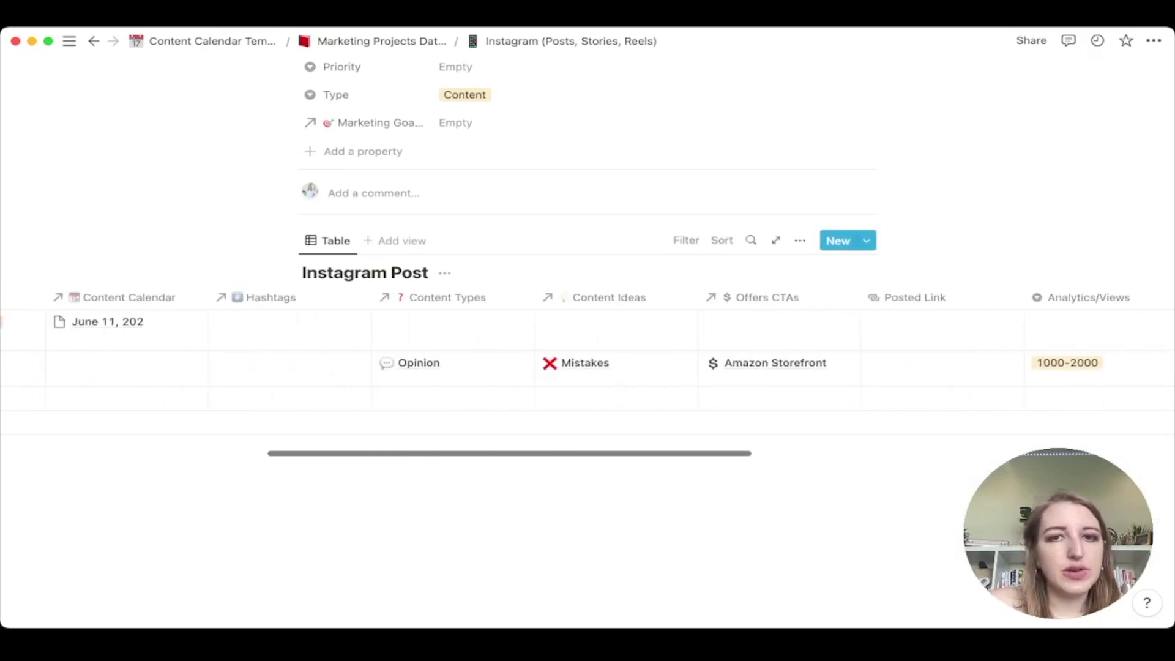
pyautogui.hscroll(10, 587, 361)
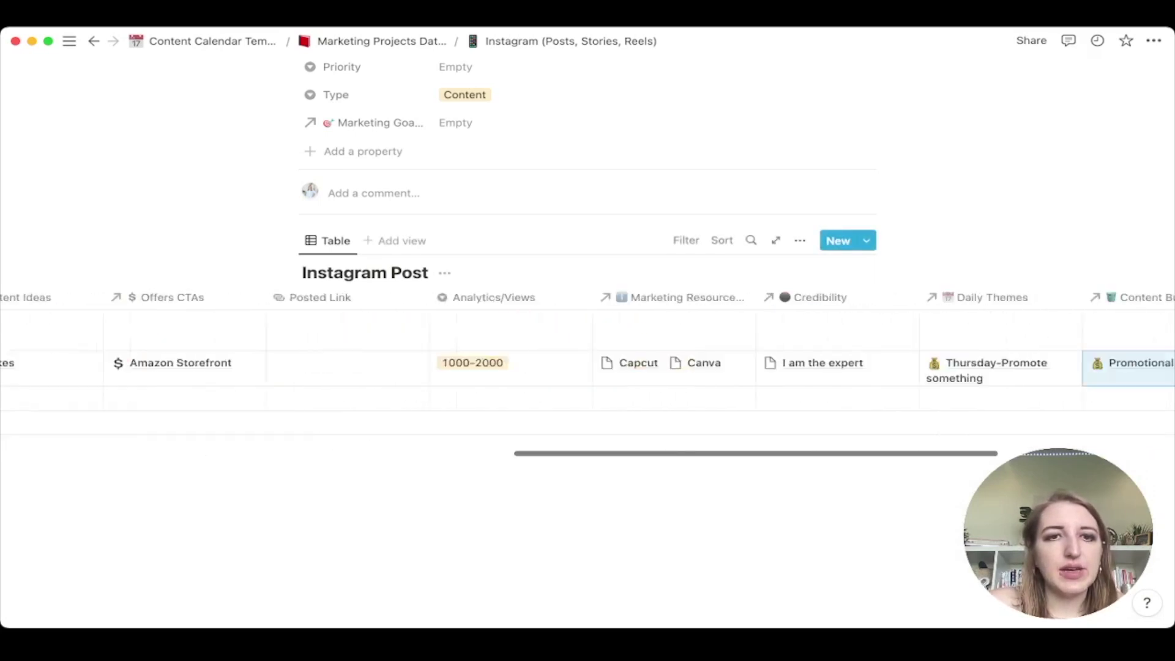
pyautogui.hscroll(-10, 587, 361)
pyautogui.hscroll(10, 587, 361)
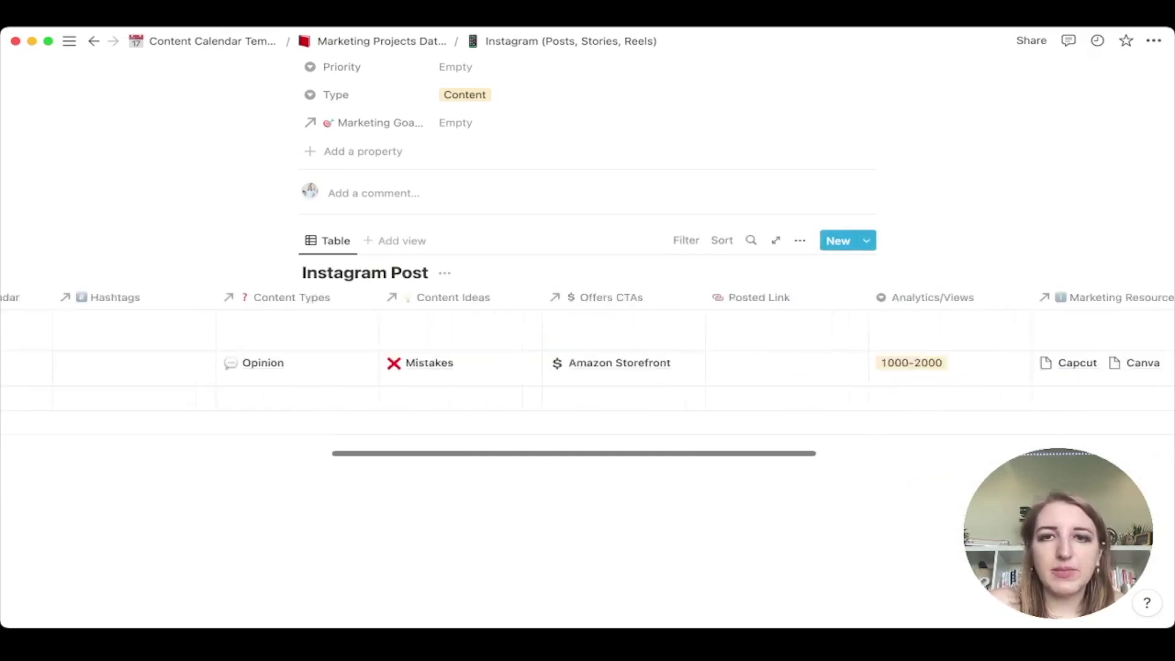
pyautogui.click(837, 297)
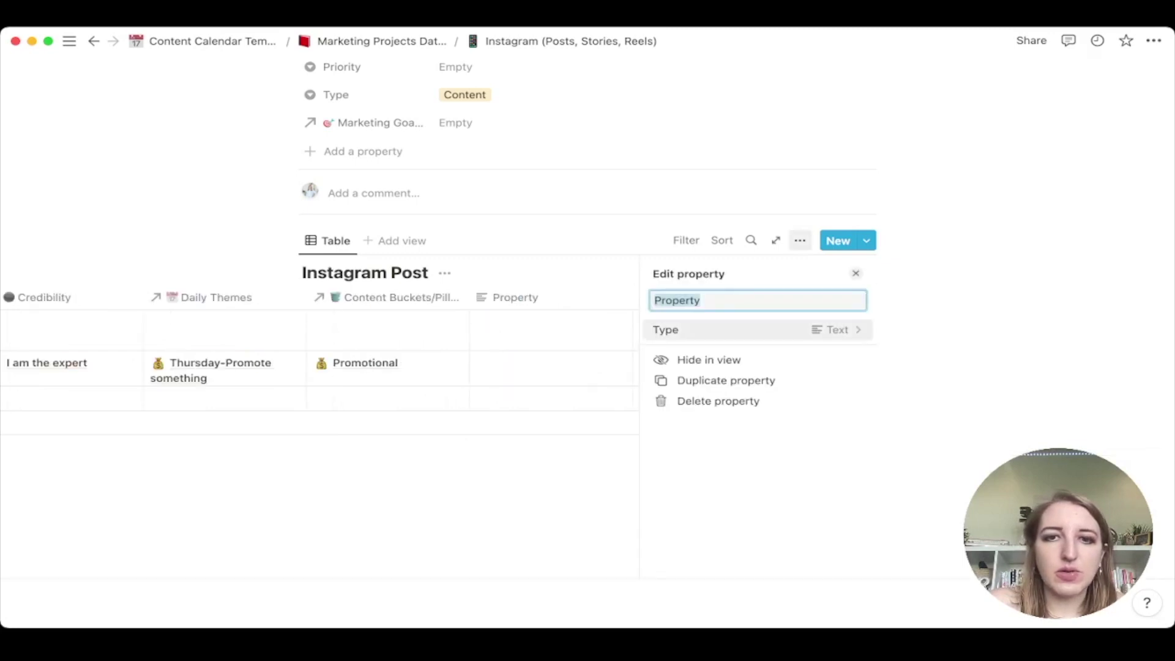
# Make the new column a rollup of Daily Themes through Content Buckets, named 'Daily Themes'
pyautogui.click(759, 329)
pyautogui.click(675, 562)
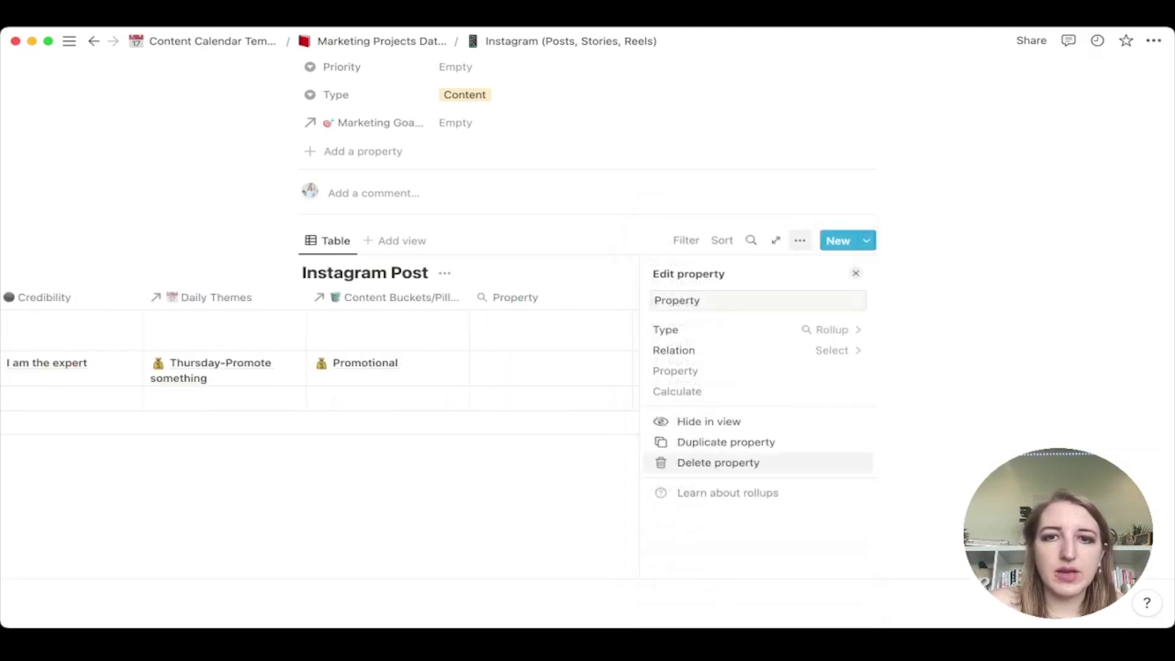
pyautogui.click(759, 350)
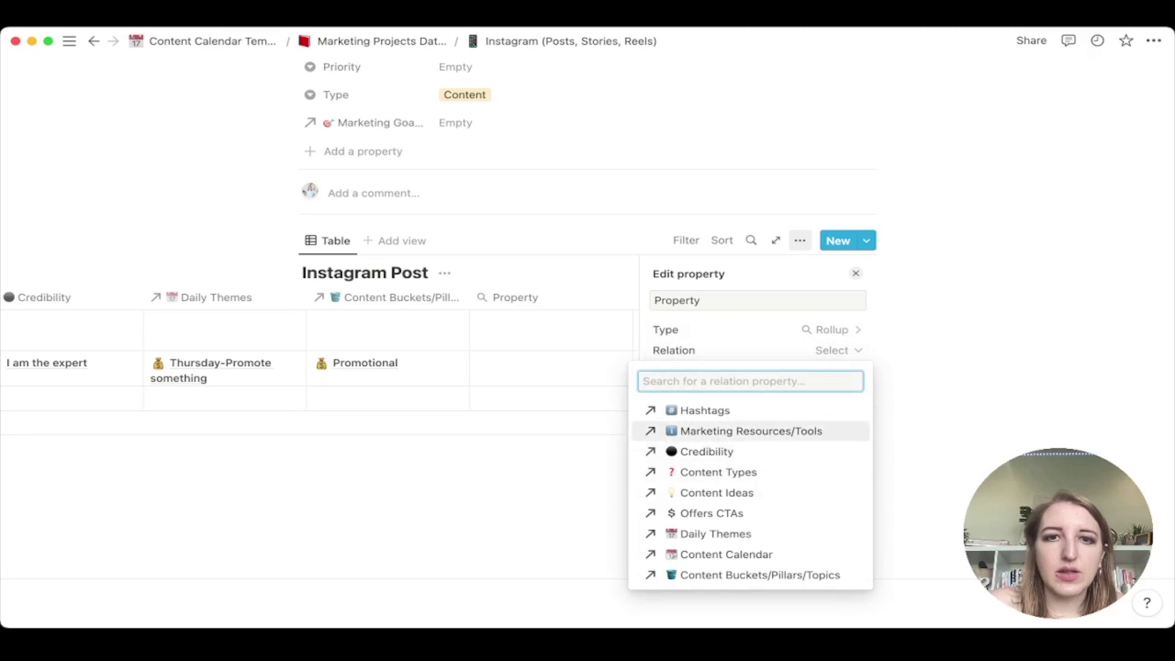
pyautogui.click(758, 575)
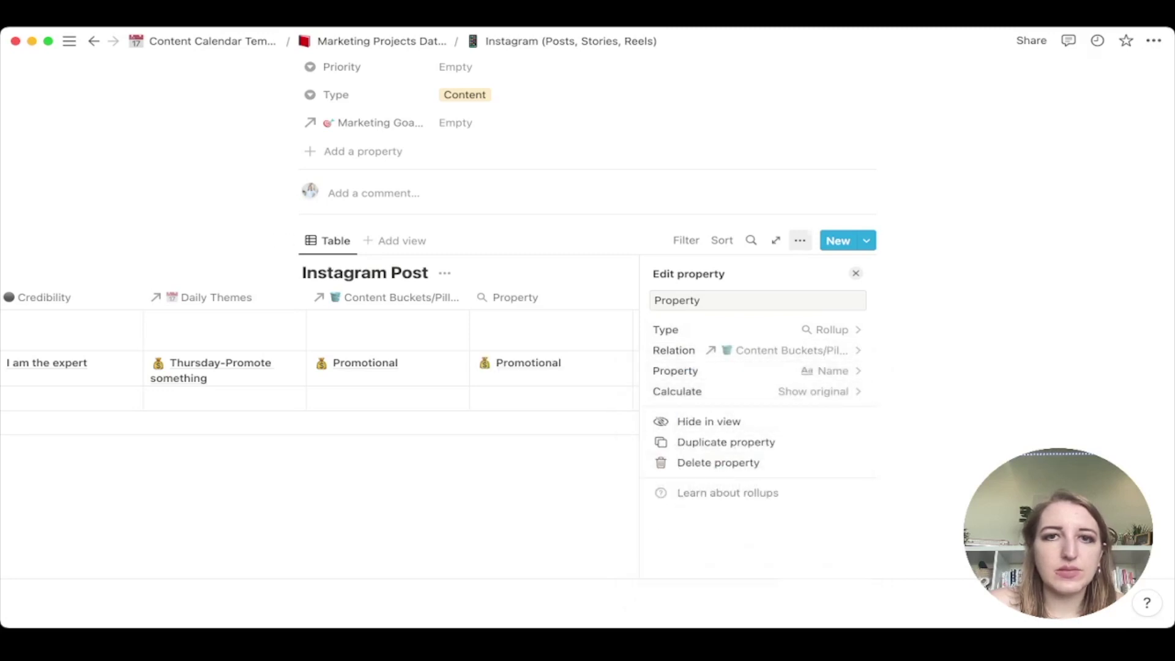
pyautogui.press('Escape')
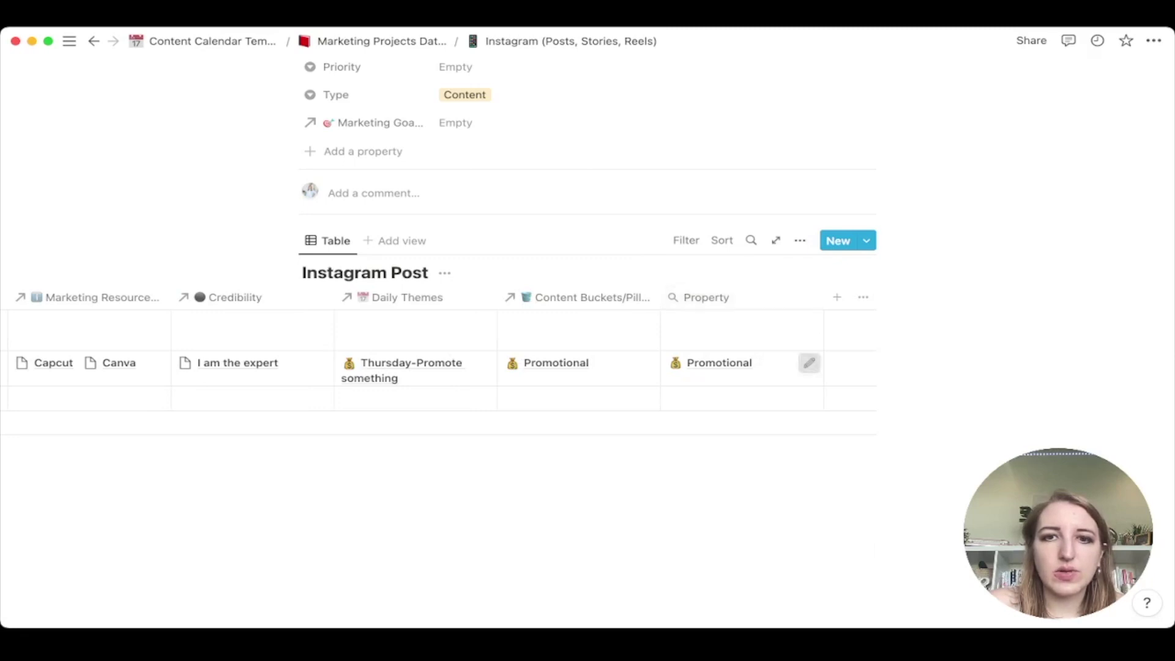
pyautogui.click(808, 362)
pyautogui.click(783, 473)
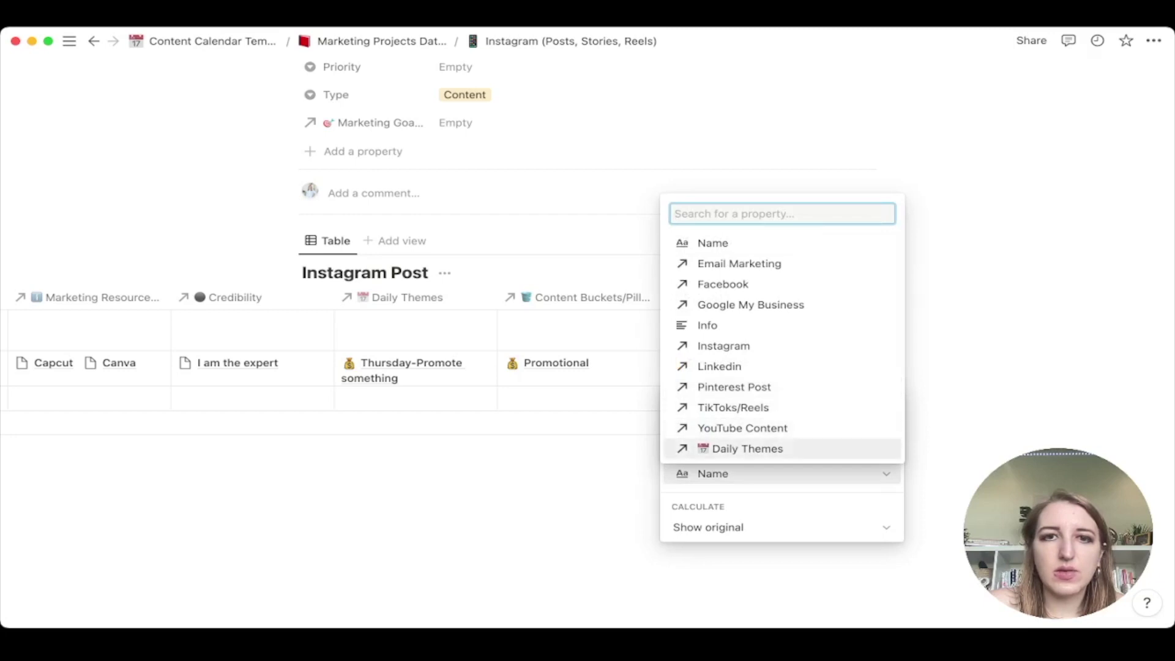
pyautogui.click(747, 449)
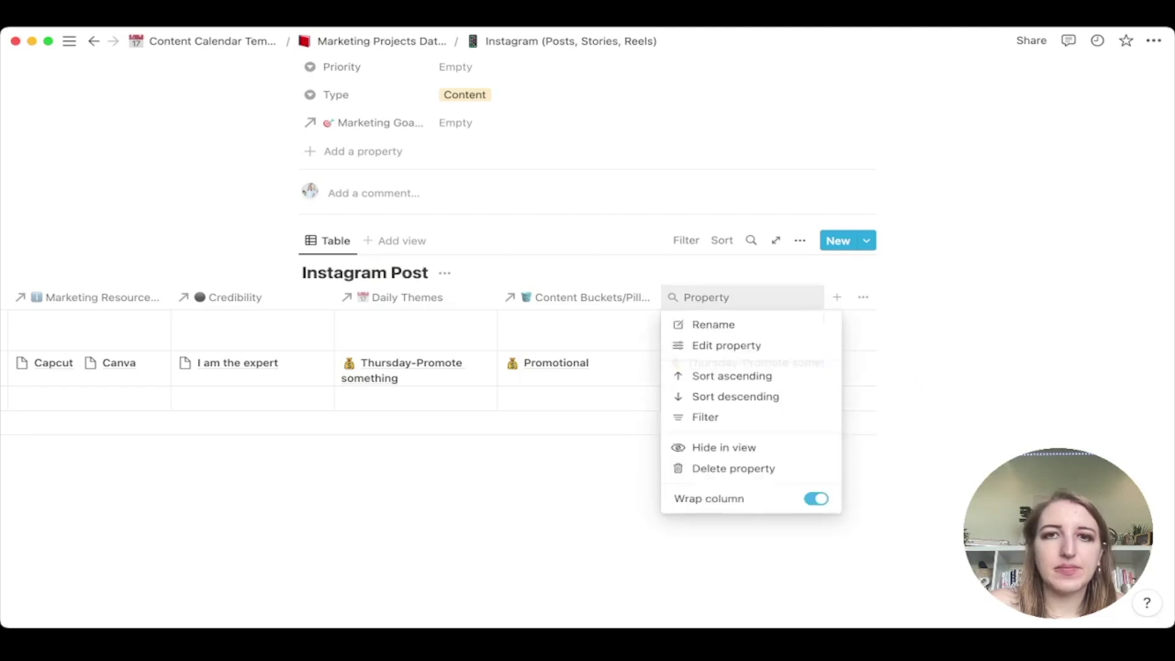
pyautogui.click(726, 345)
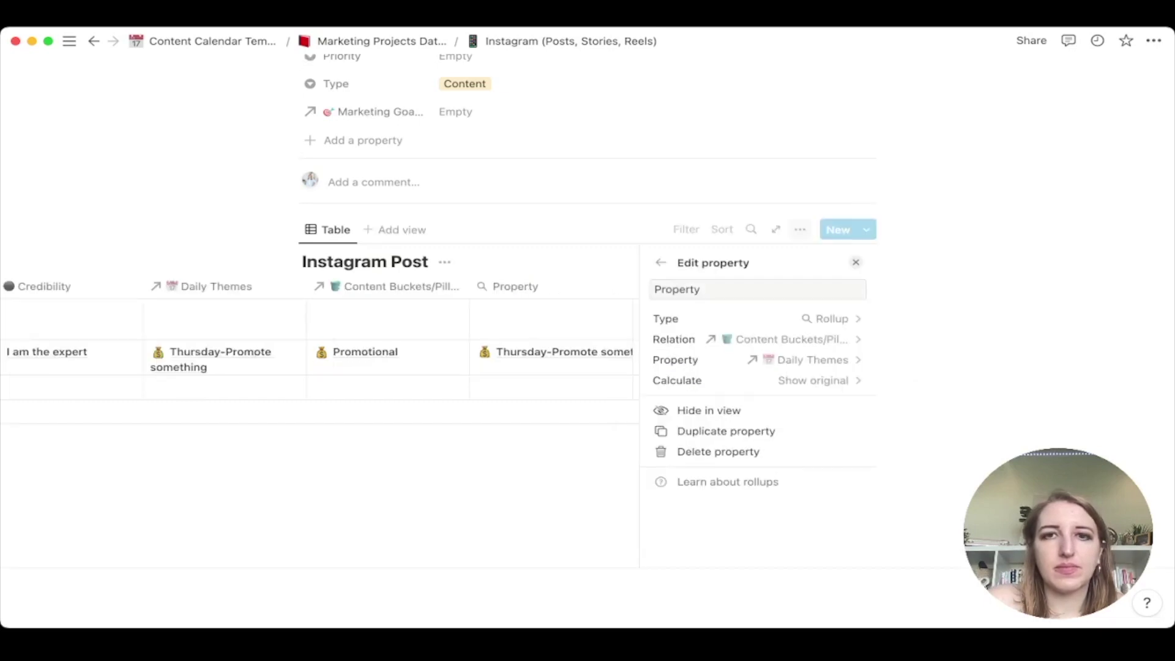
pyautogui.write('Daily Theme')
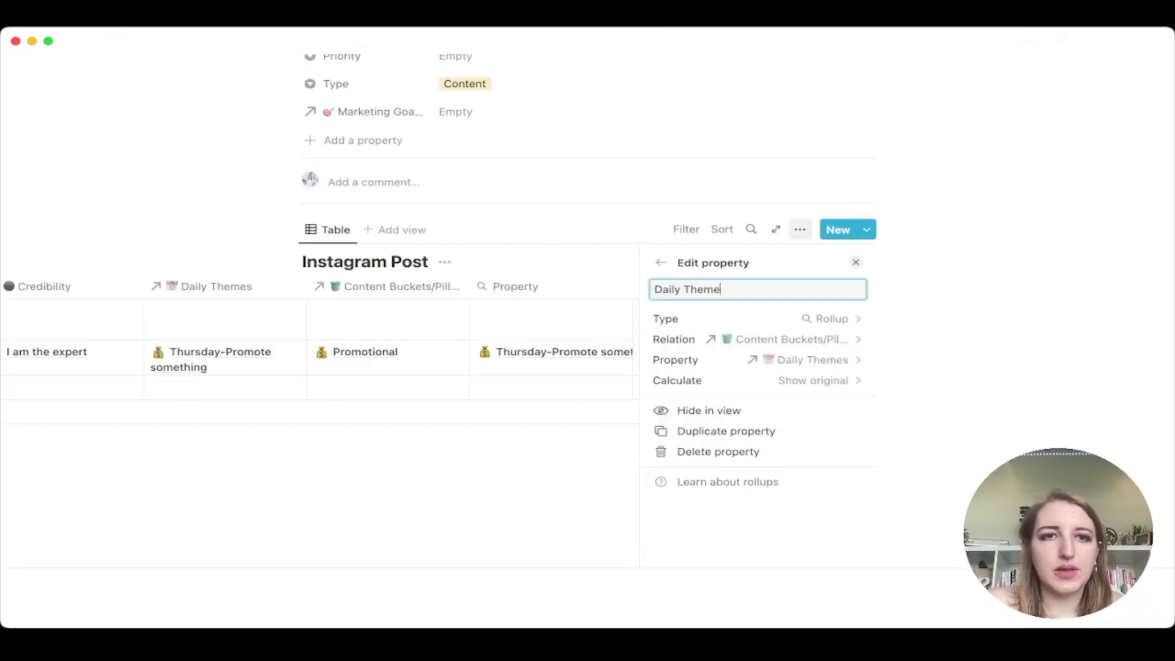
pyautogui.write('s')
pyautogui.press('Escape')
# Delete the redundant Daily Themes relation property
pyautogui.click(407, 286)
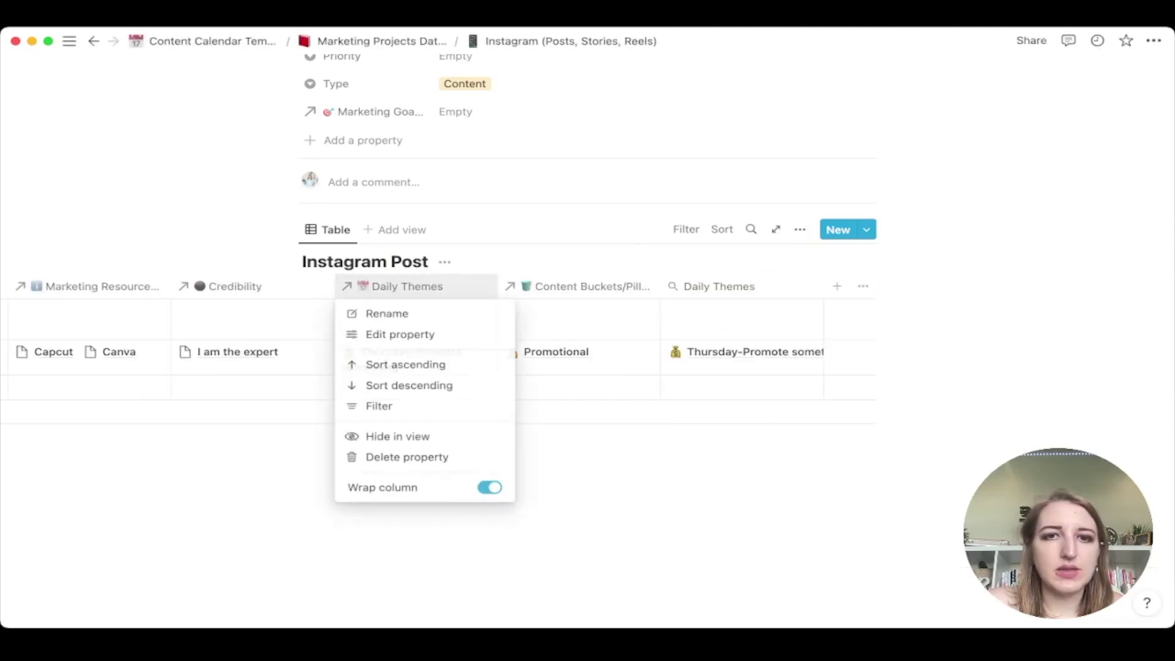
pyautogui.click(406, 456)
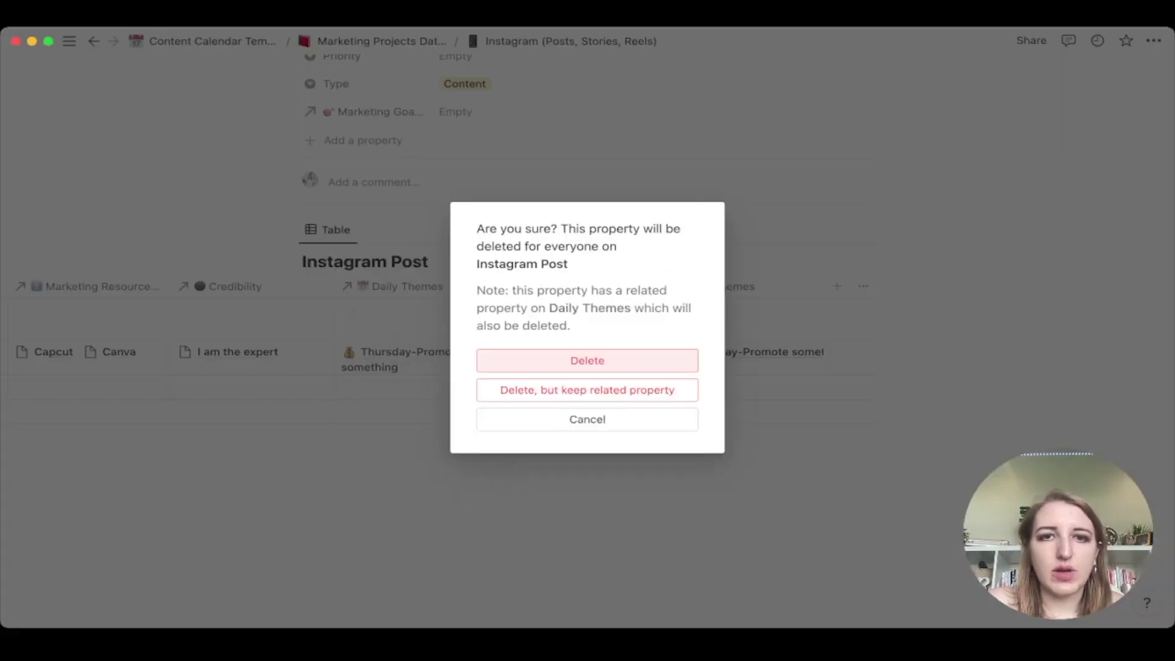
pyautogui.press('Return')
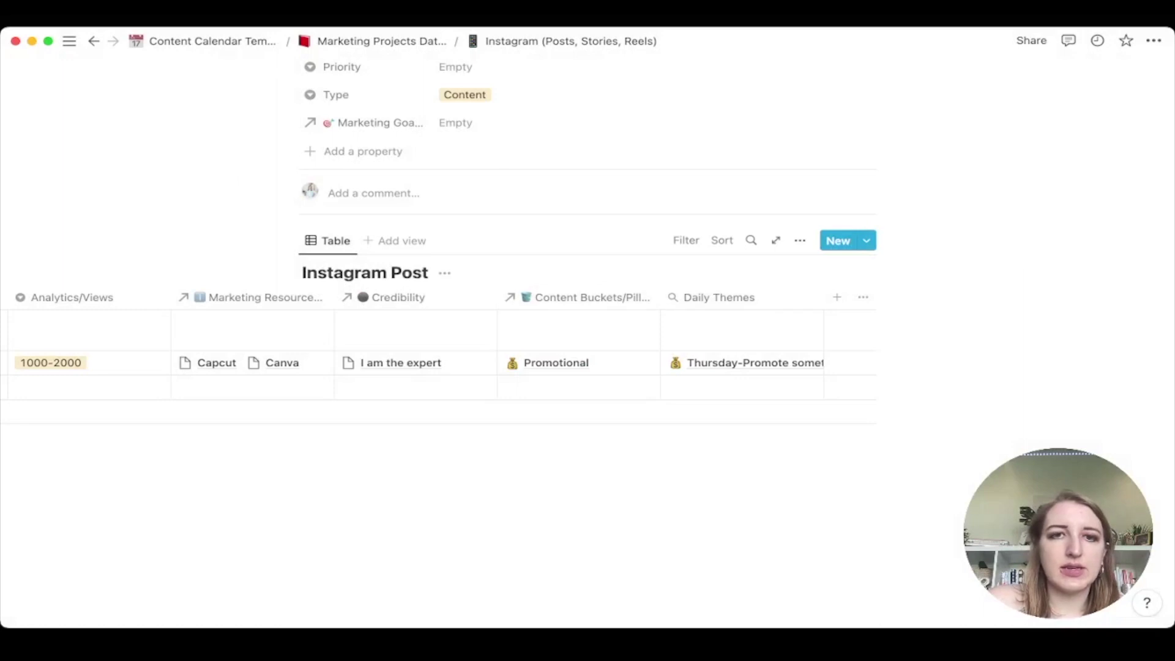
# Link the first post to the Educational content bucket, then undo it
pyautogui.click(578, 362)
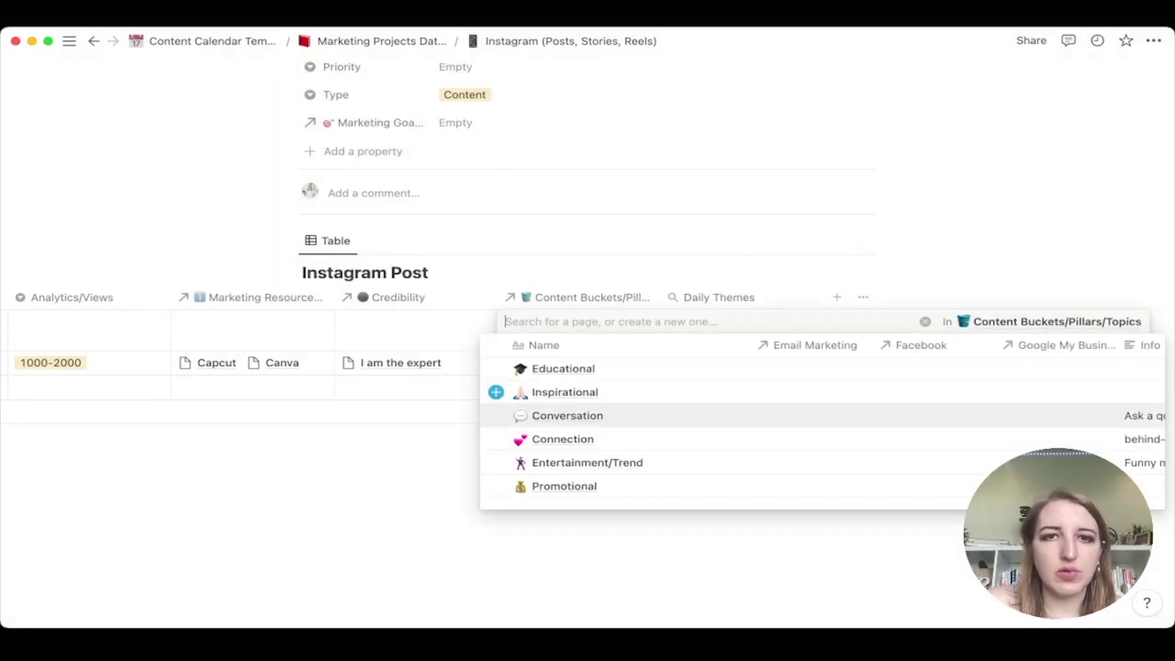
pyautogui.press('Return')
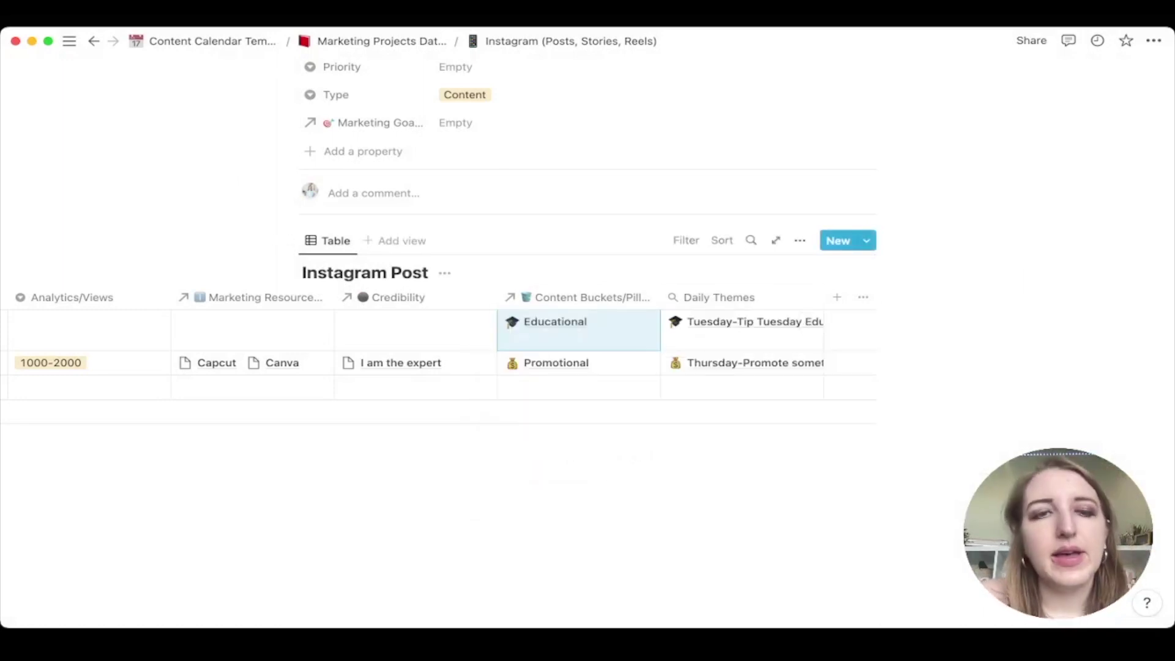
pyautogui.press('BackSpace')
pyautogui.hscroll(-10, 587, 343)
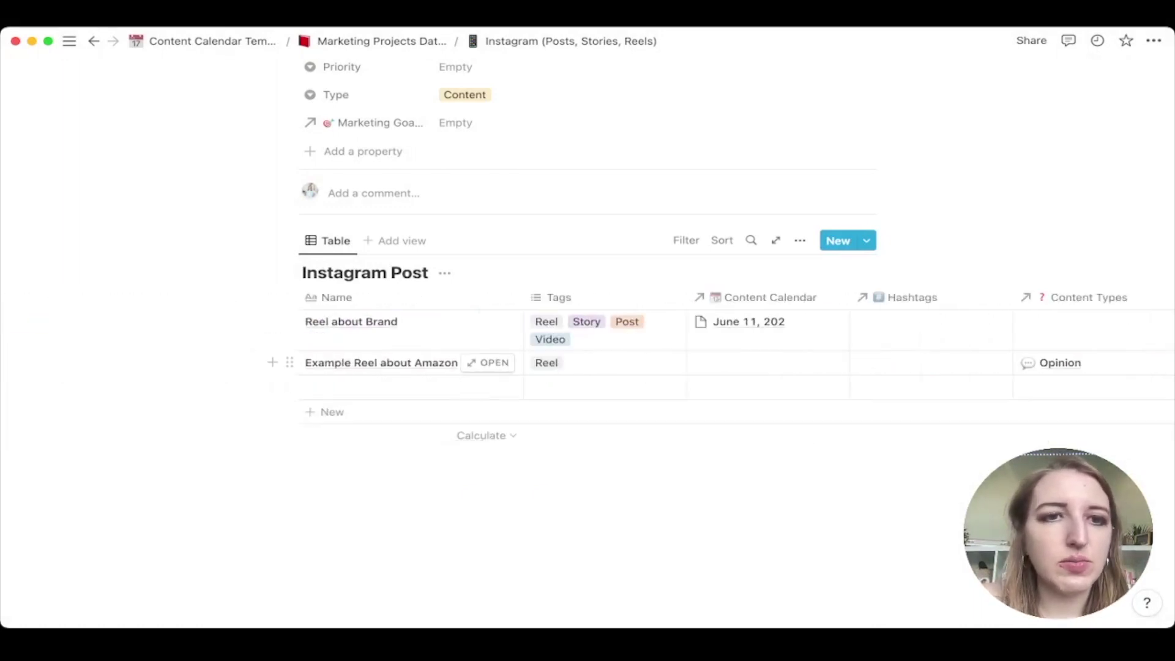
# Add a Gallery view to the Instagram Post database with page cover card previews
pyautogui.hscroll(15, 489, 362)
pyautogui.hscroll(-10, 489, 362)
pyautogui.hscroll(-3, 490, 343)
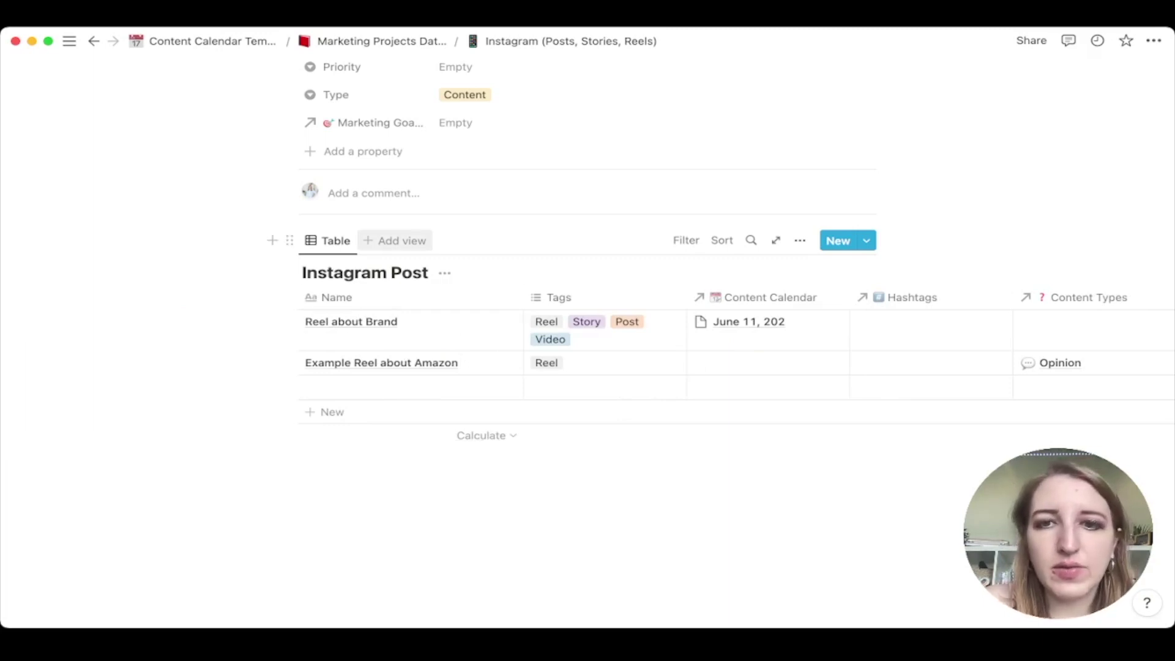
pyautogui.click(395, 239)
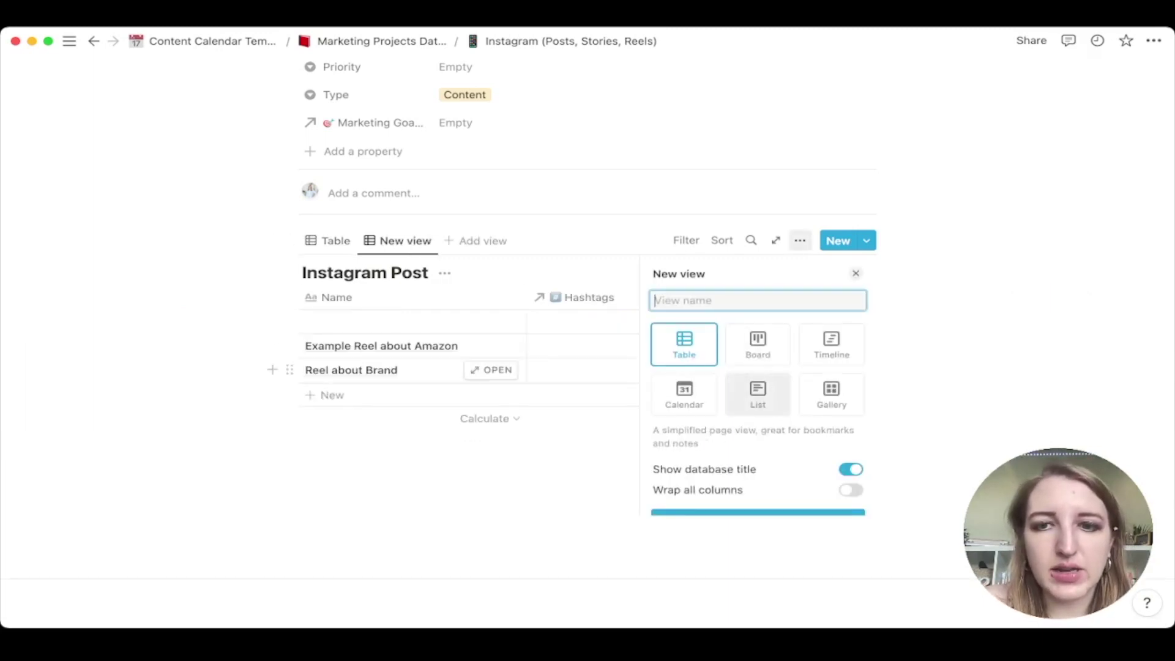
pyautogui.click(831, 394)
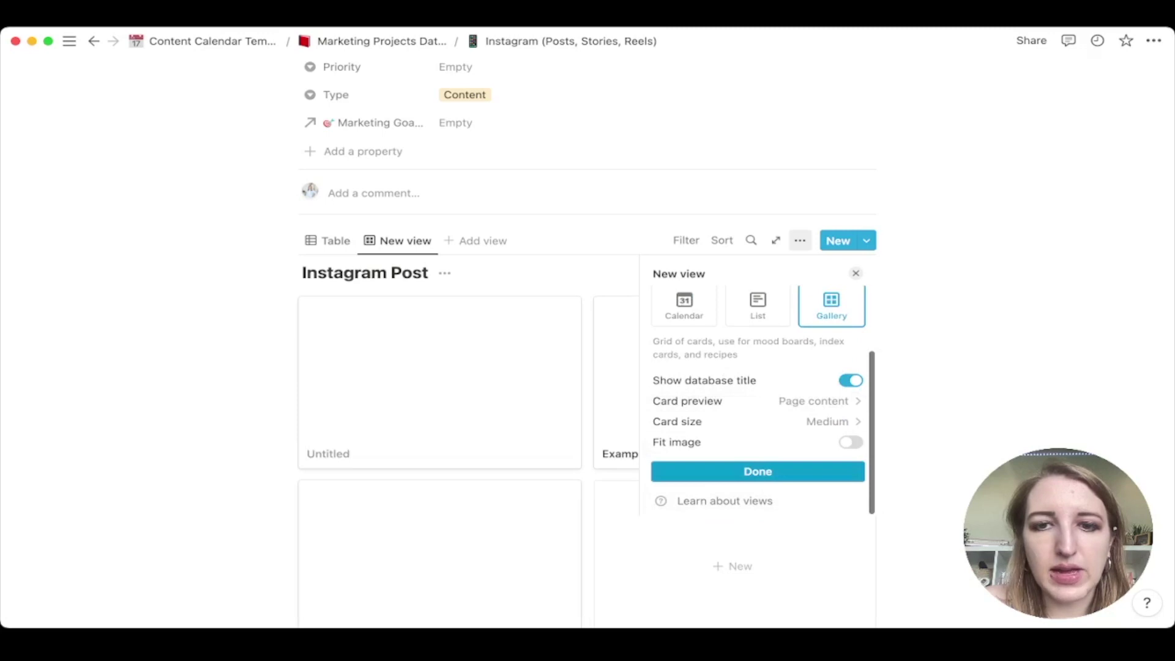
pyautogui.click(813, 401)
pyautogui.click(713, 446)
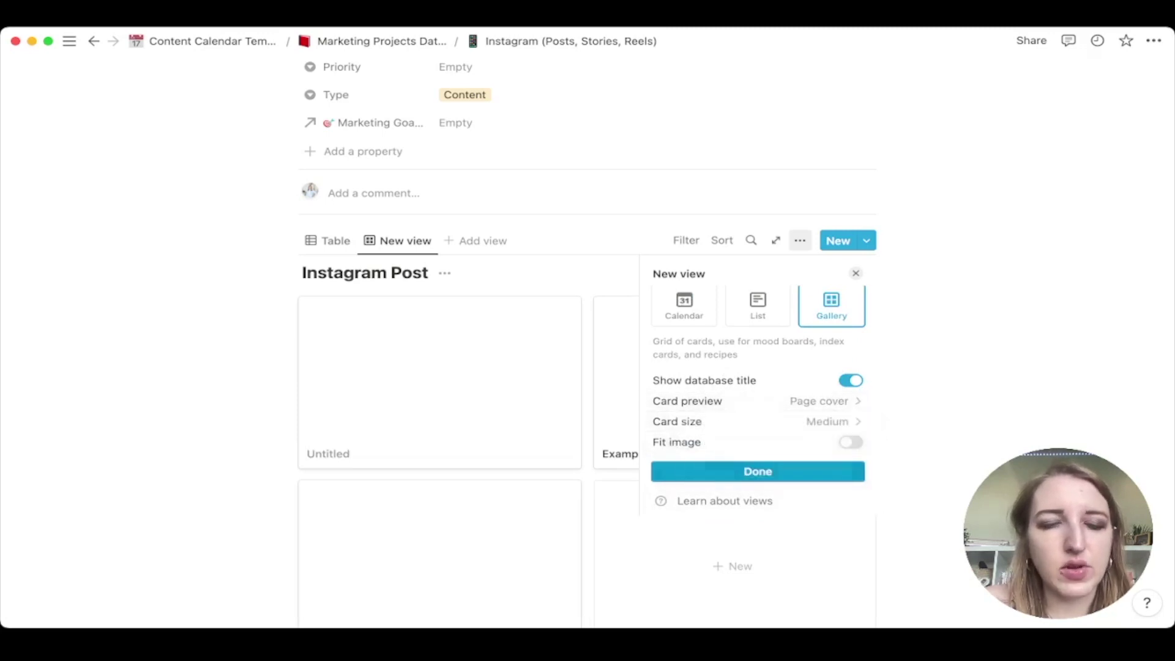
pyautogui.click(757, 471)
# Close the Untitled page that opened and switch back to the Table view
pyautogui.click(439, 379)
pyautogui.press('Escape')
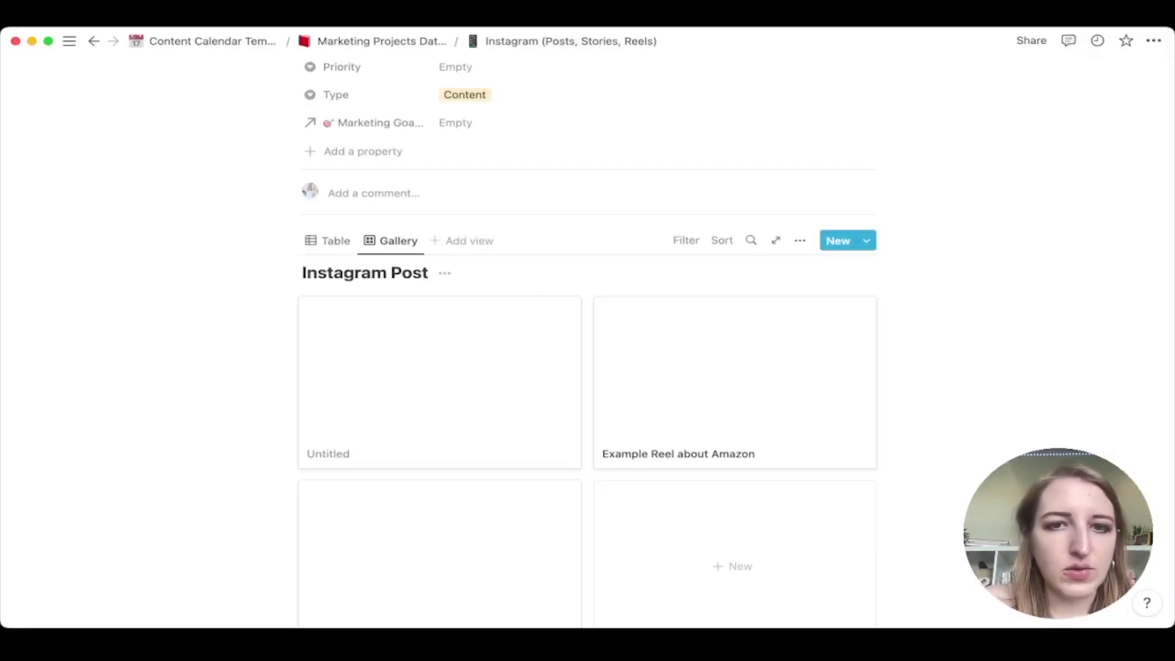
pyautogui.click(328, 241)
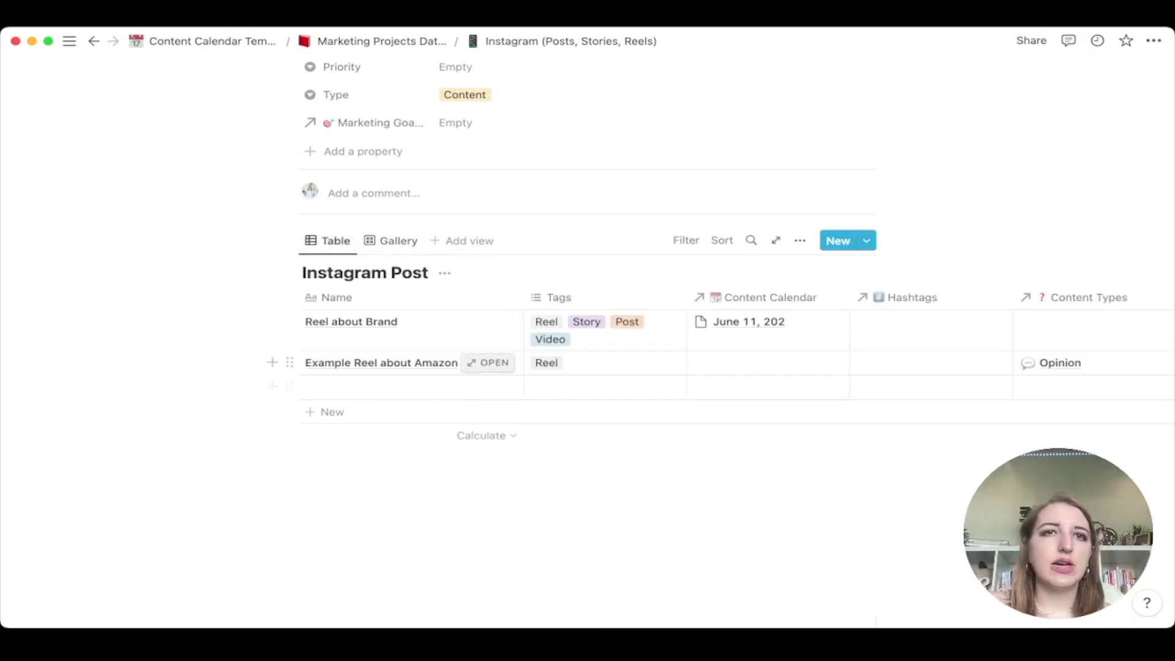
pyautogui.hscroll(6, 428, 360)
# Return to the Content Calendar Template page through its breadcrumb
pyautogui.hscroll(-6, 428, 343)
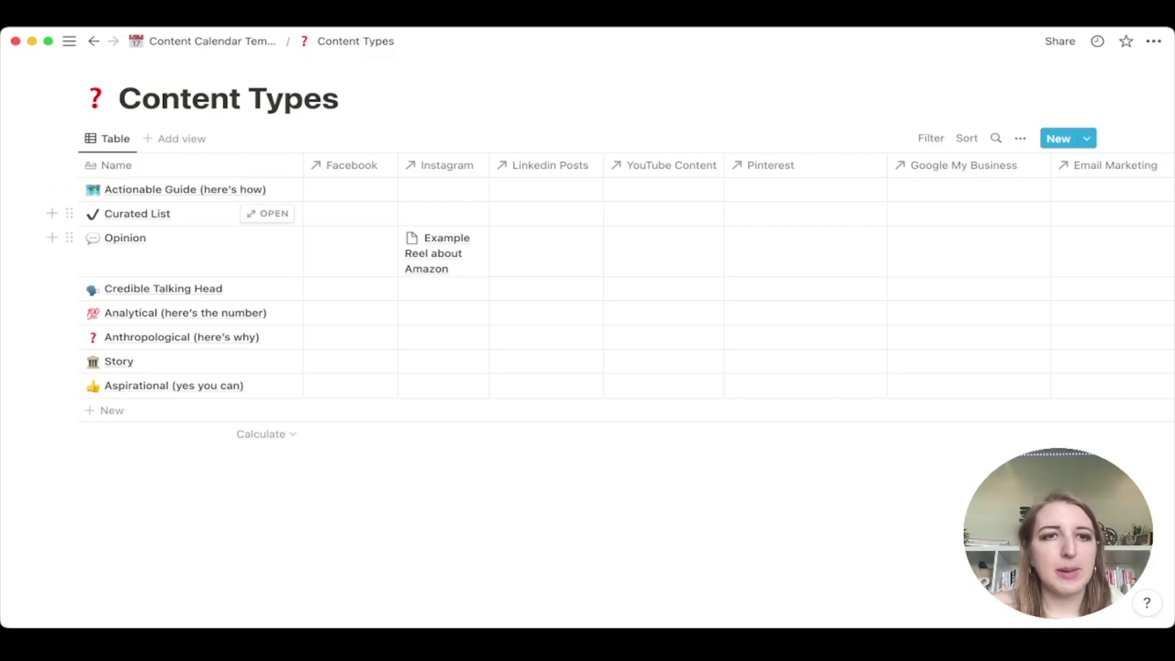
pyautogui.click(213, 41)
# Peek the LinkedIn page's Linkedin Post table, then scroll down to the Content Calendar table
pyautogui.scroll(-3, 588, 306)
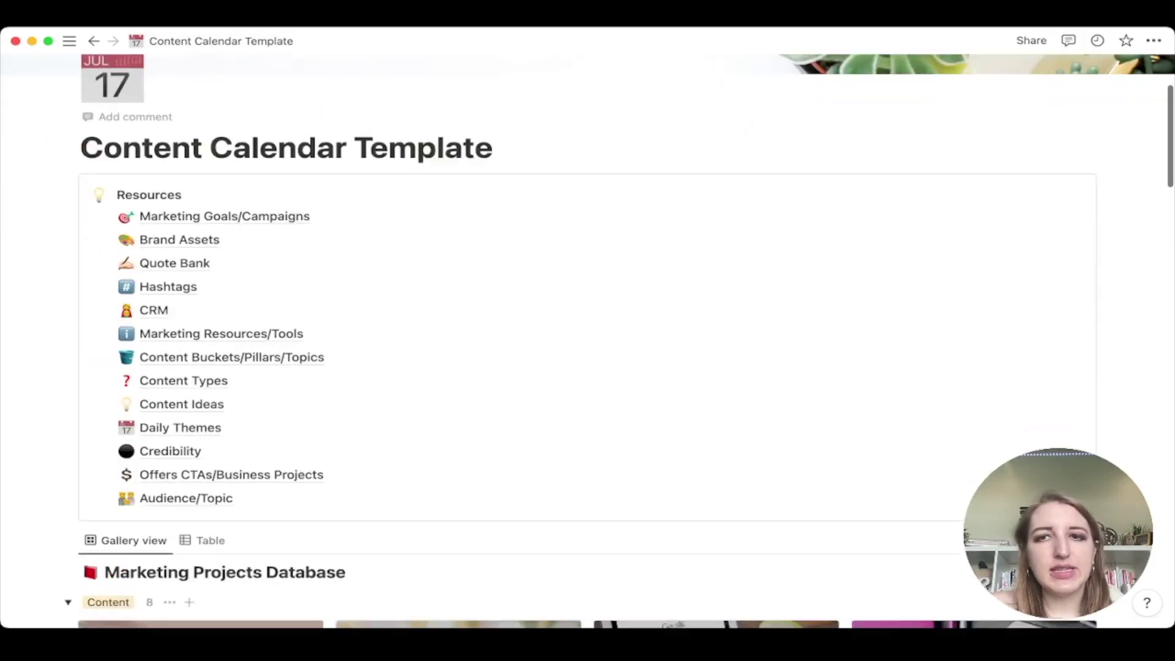
pyautogui.scroll(-6, 588, 367)
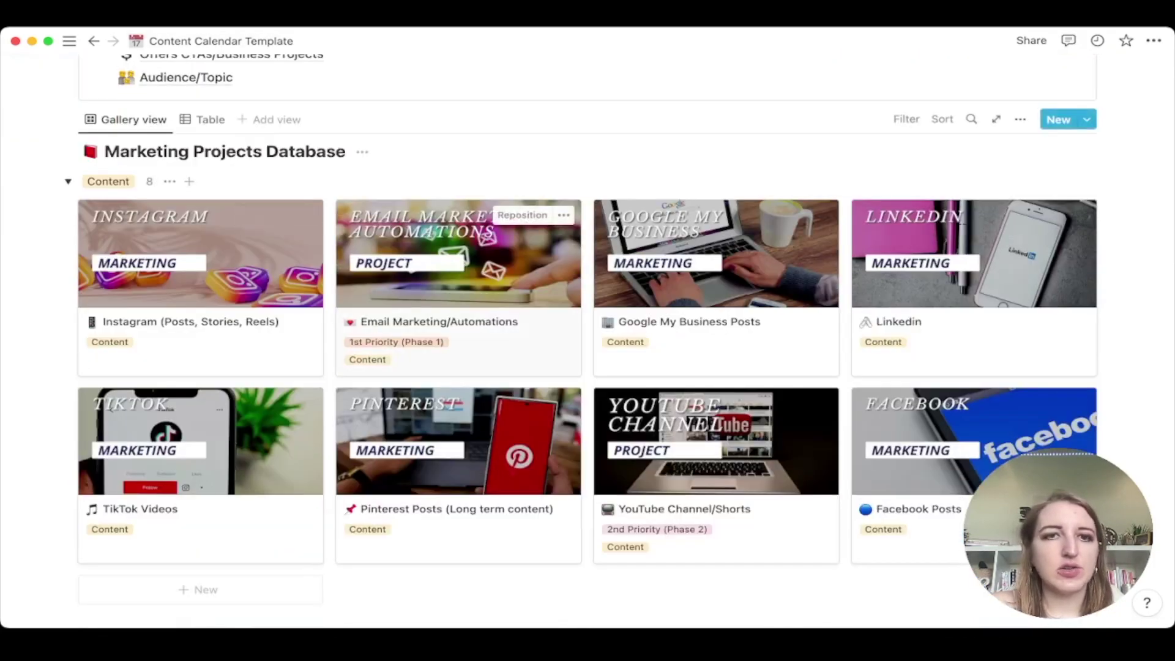
pyautogui.click(885, 312)
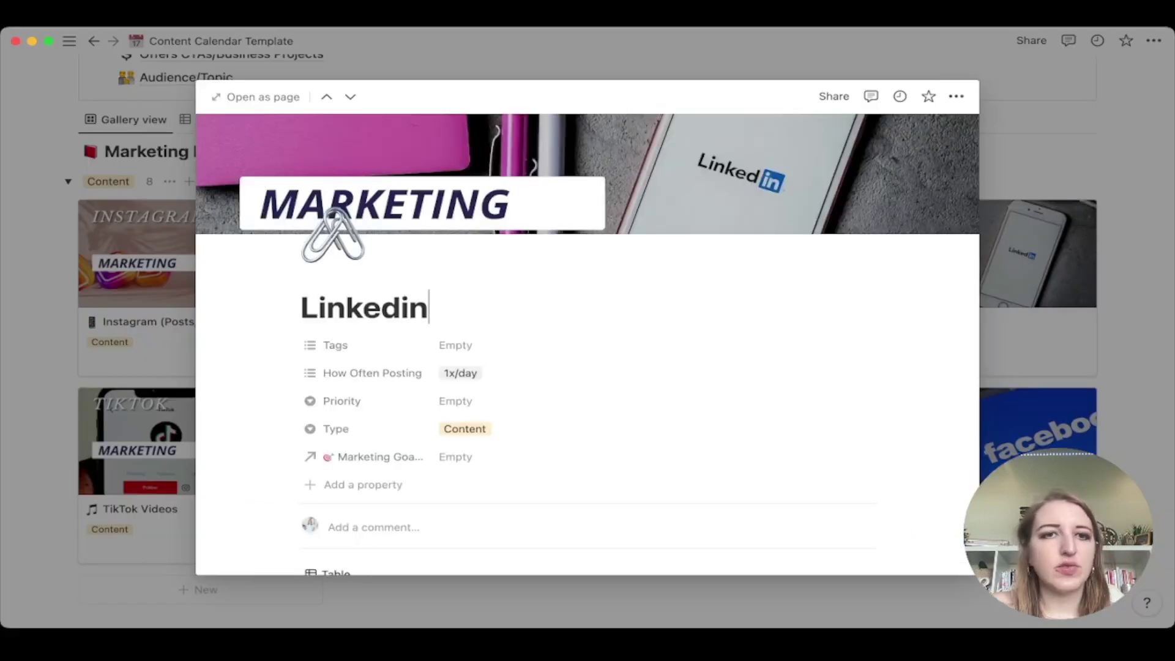
pyautogui.scroll(-4, 587, 368)
pyautogui.hscroll(5, 587, 428)
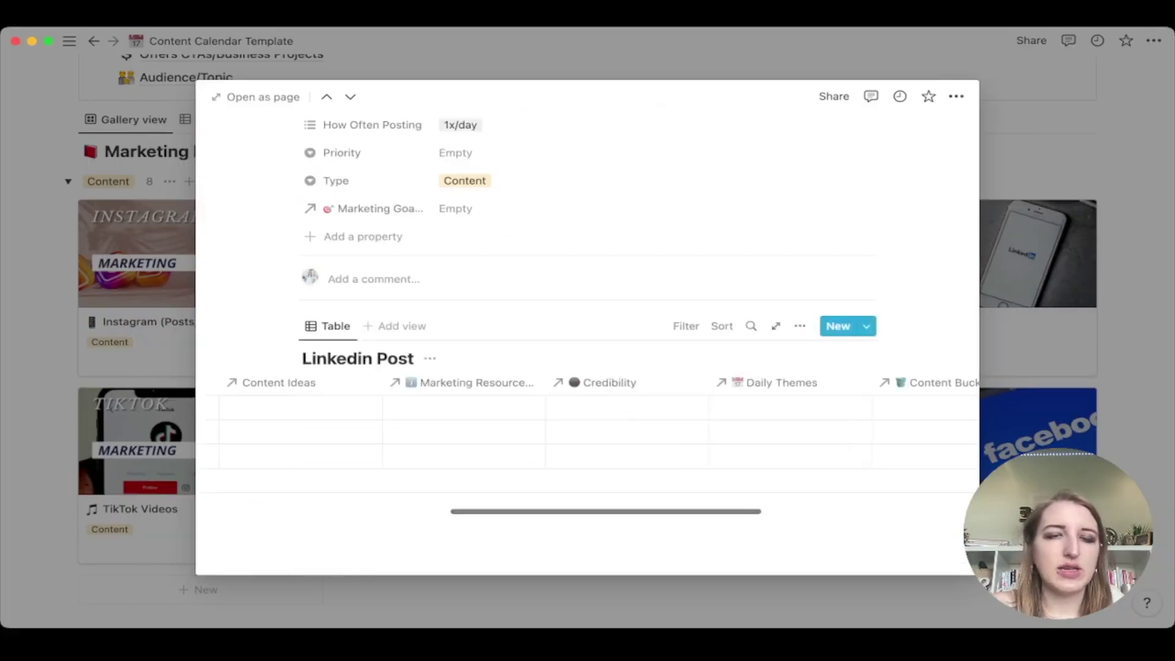
pyautogui.hscroll(-5, 588, 428)
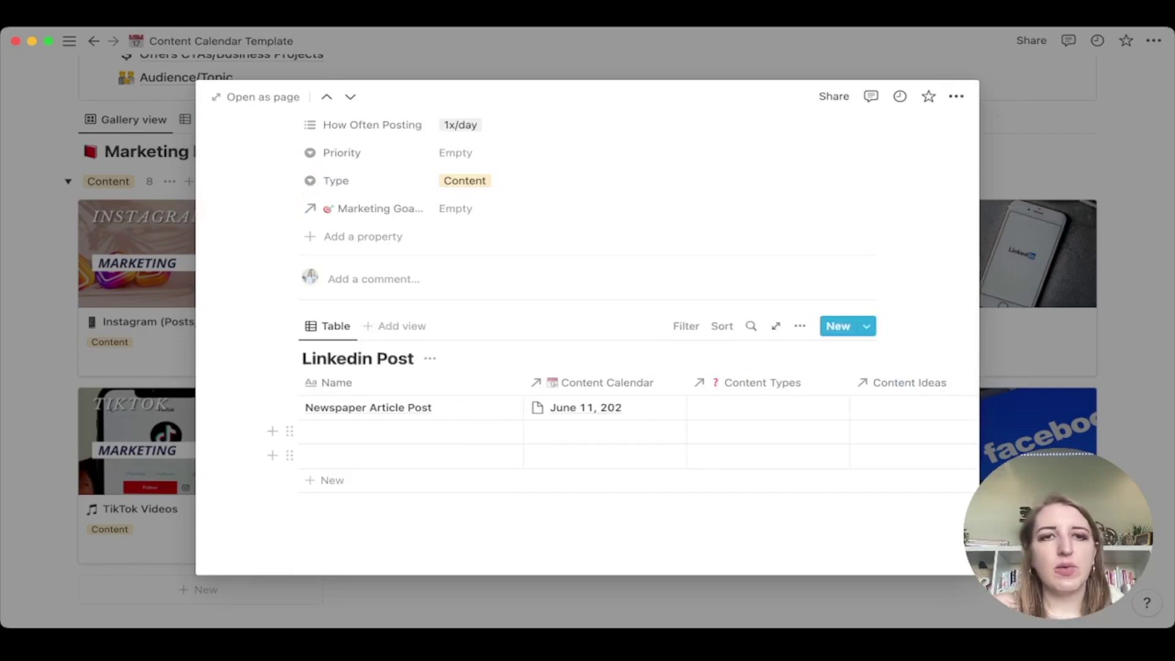
pyautogui.press('Escape')
pyautogui.scroll(-20, 588, 330)
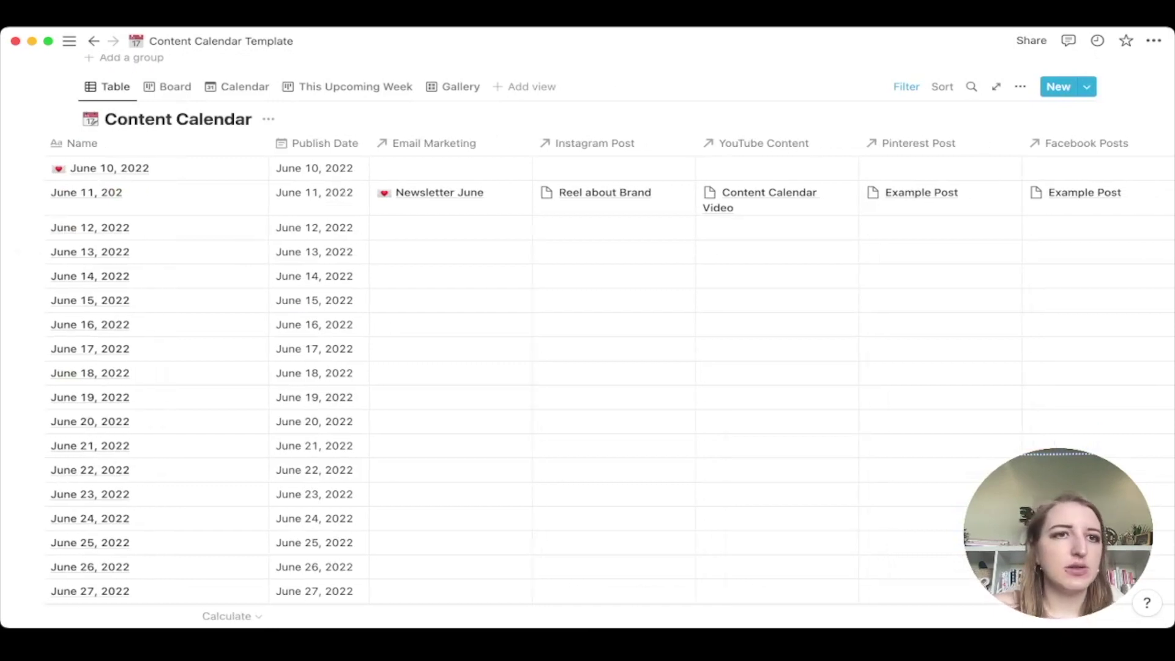
# Switch the Content Calendar database to its Calendar view for May 2022
pyautogui.scroll(1, 588, 330)
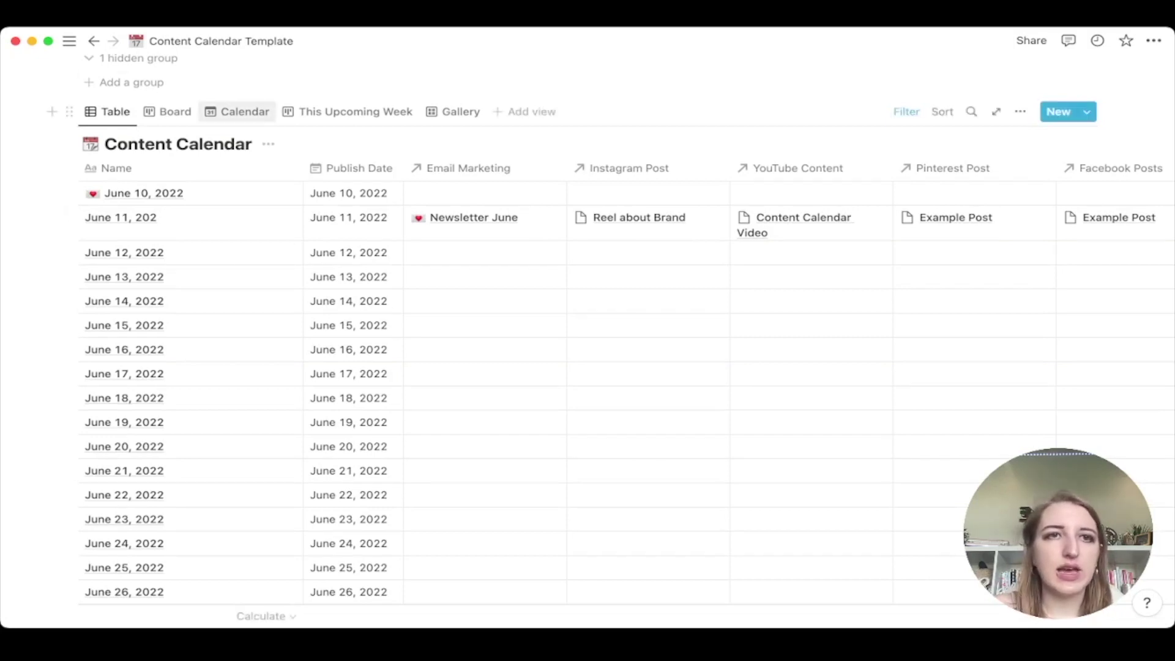
pyautogui.click(240, 111)
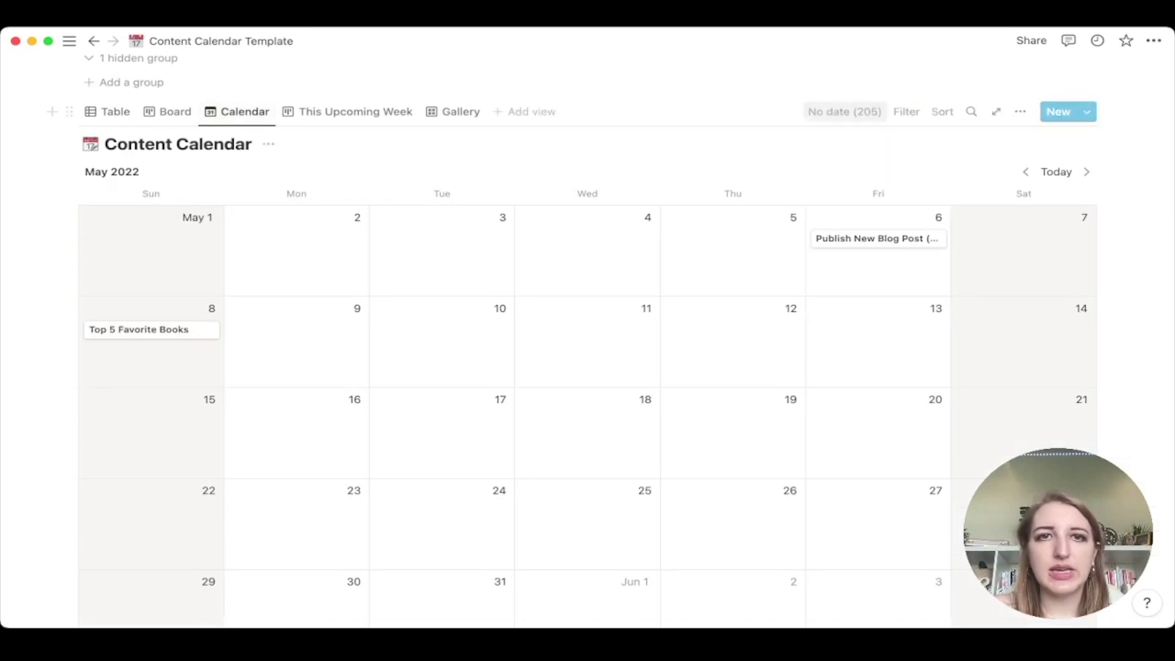
# Set the calendar view to place entries by Publish Date
pyautogui.click(1019, 112)
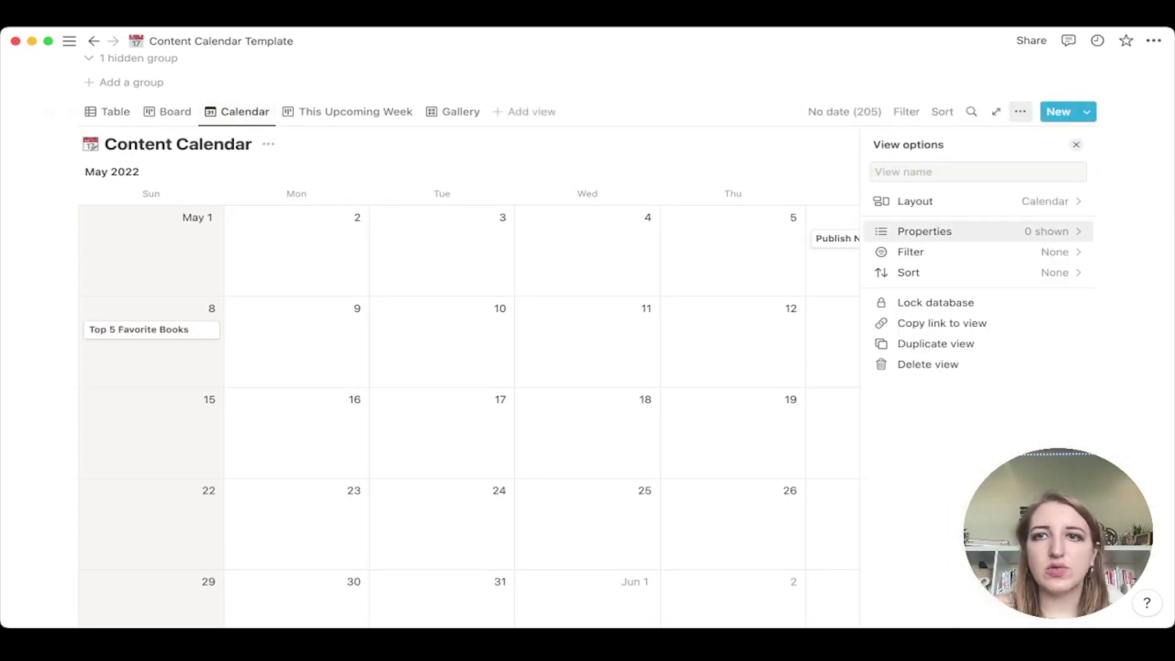
pyautogui.click(900, 200)
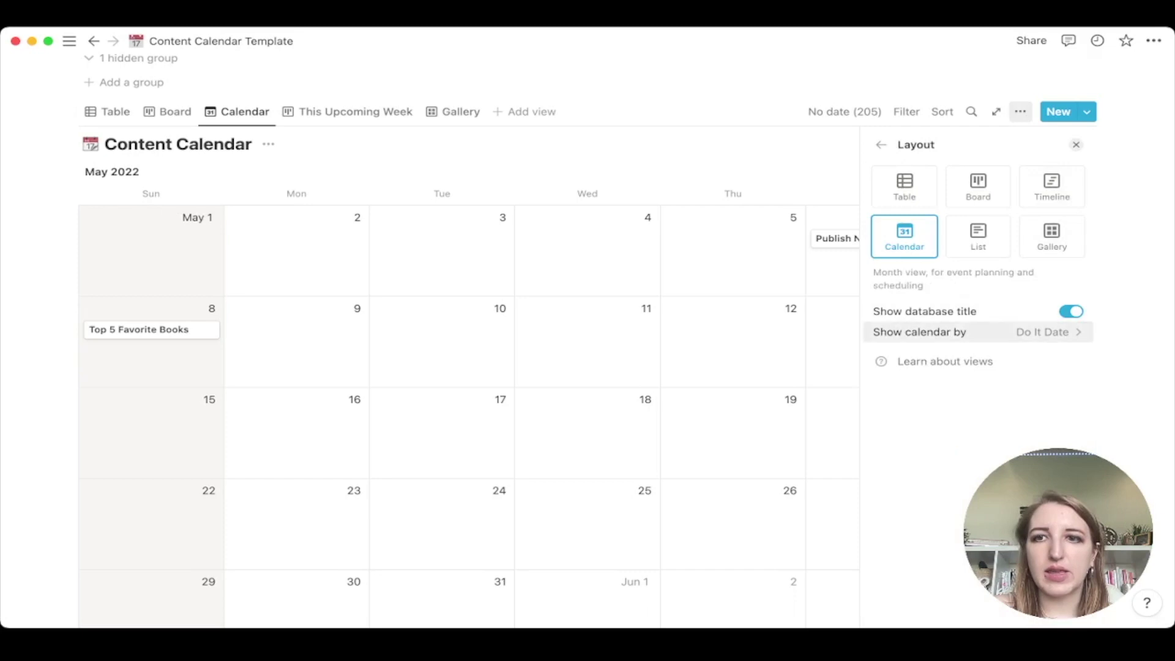
pyautogui.click(1040, 331)
pyautogui.click(918, 406)
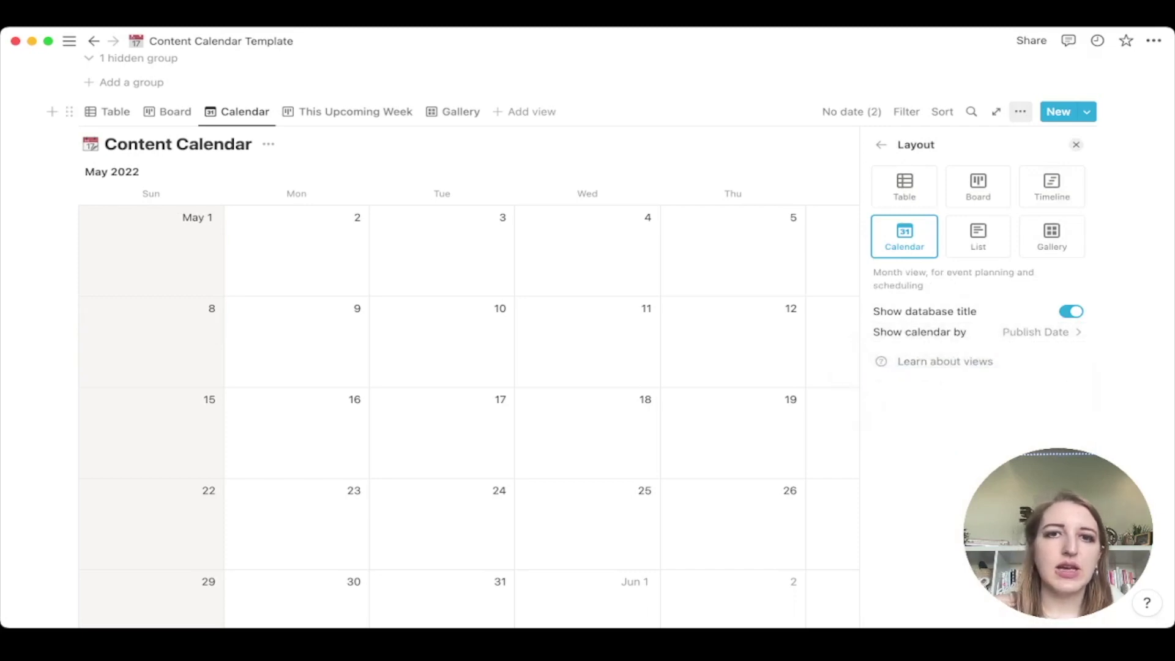
pyautogui.press('Escape')
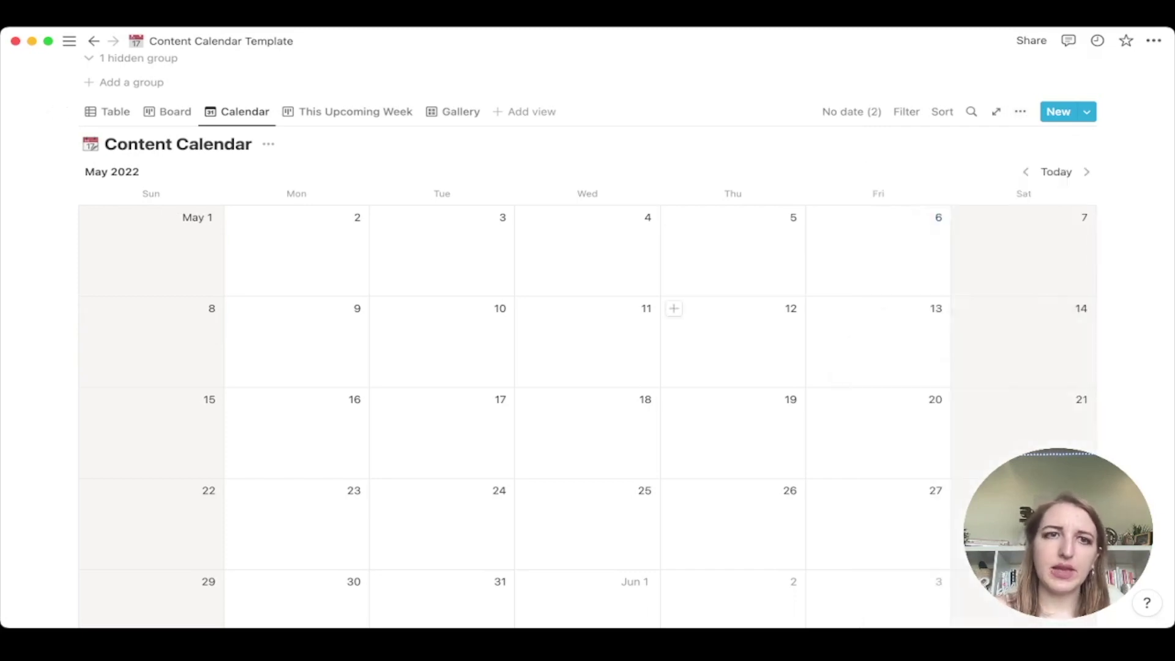
pyautogui.scroll(-5, 676, 398)
pyautogui.scroll(4, 676, 398)
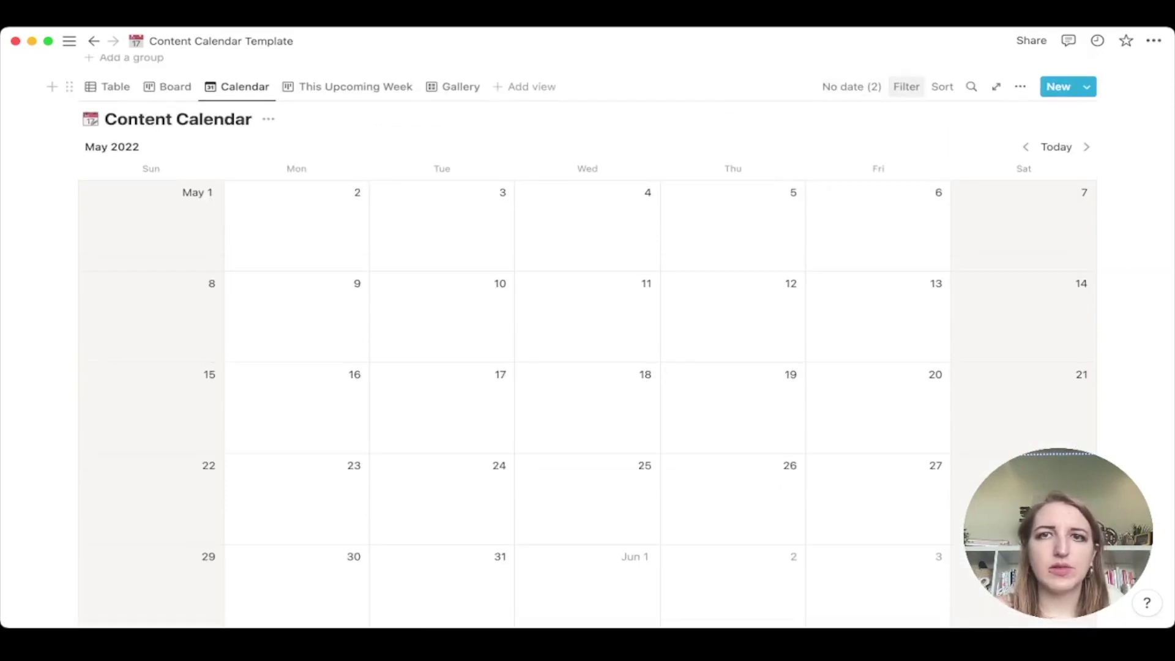
pyautogui.click(1019, 86)
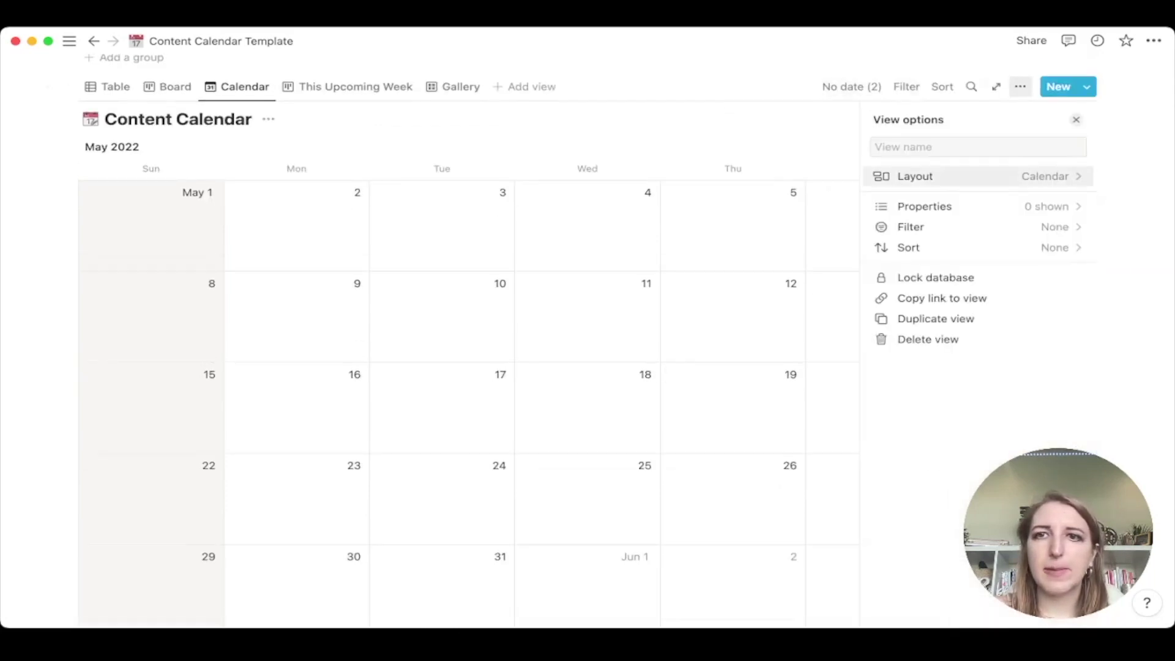
pyautogui.click(915, 176)
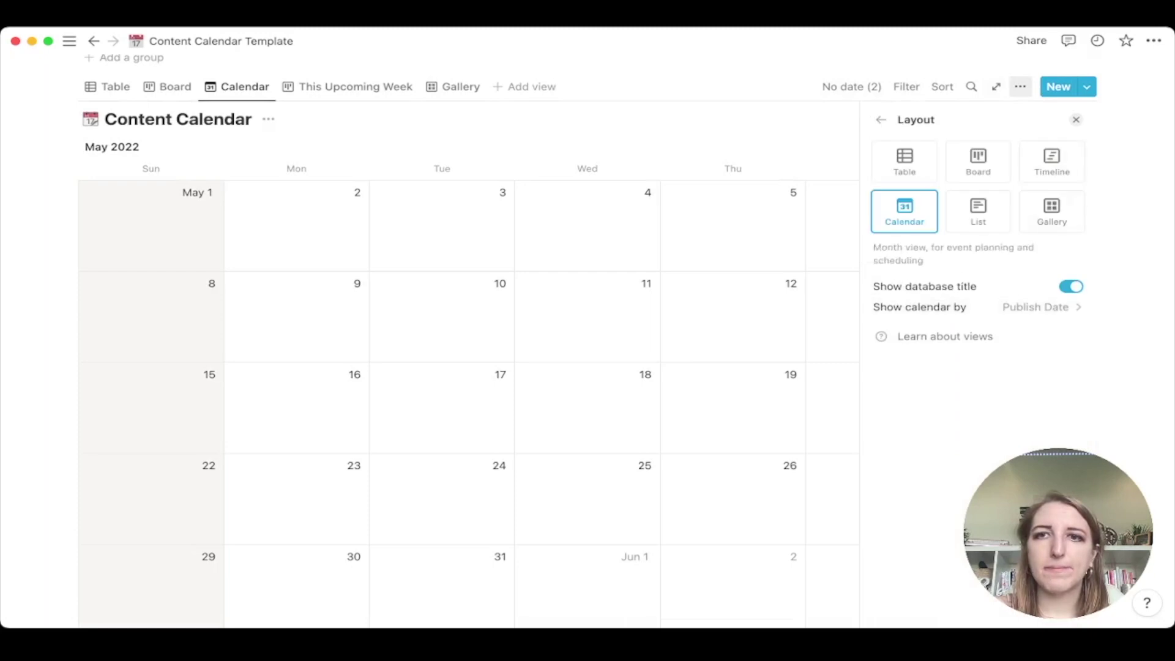
pyautogui.press('Escape')
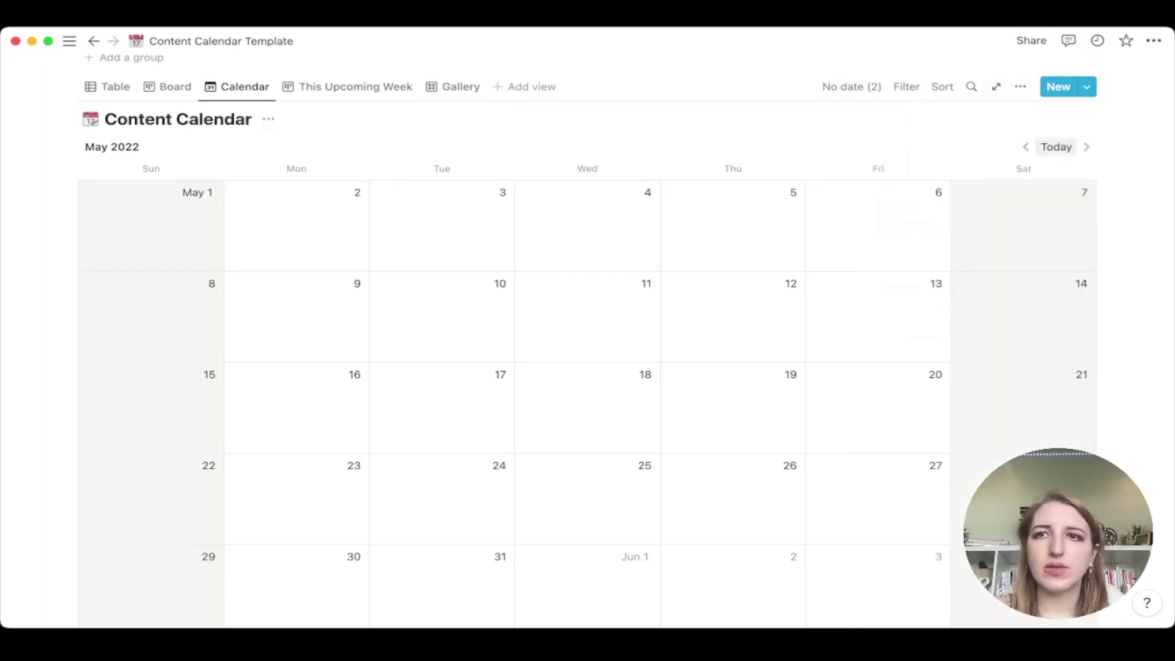
# Move the calendar to June 2022 and peek the June 11 entry
pyautogui.click(1087, 147)
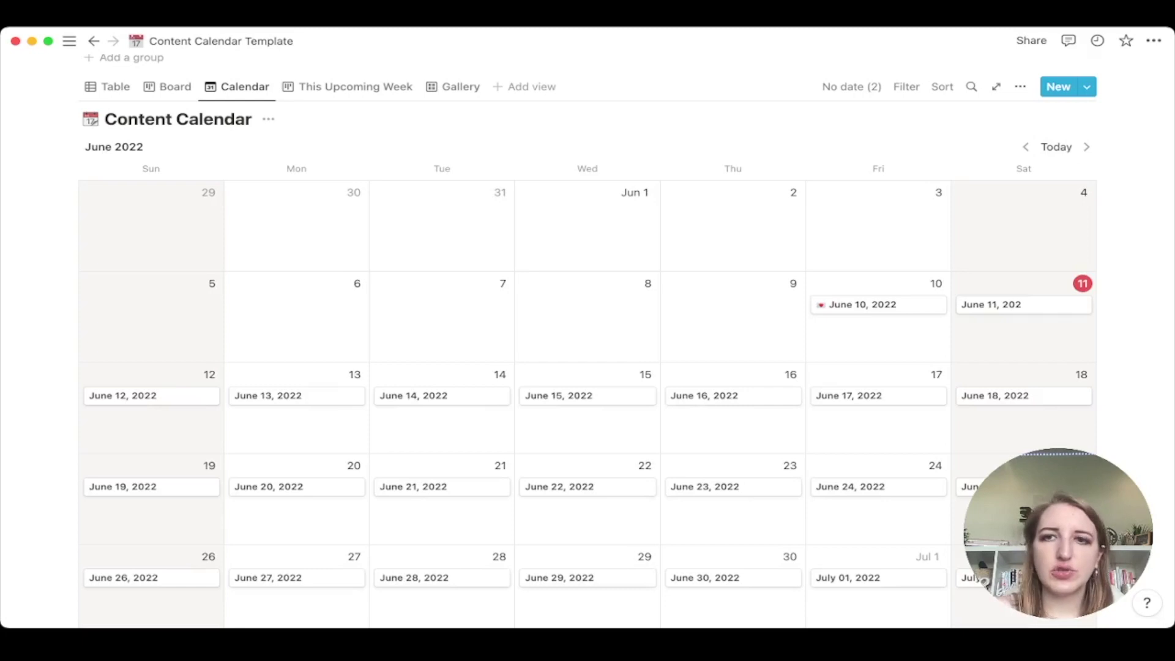
pyautogui.click(966, 304)
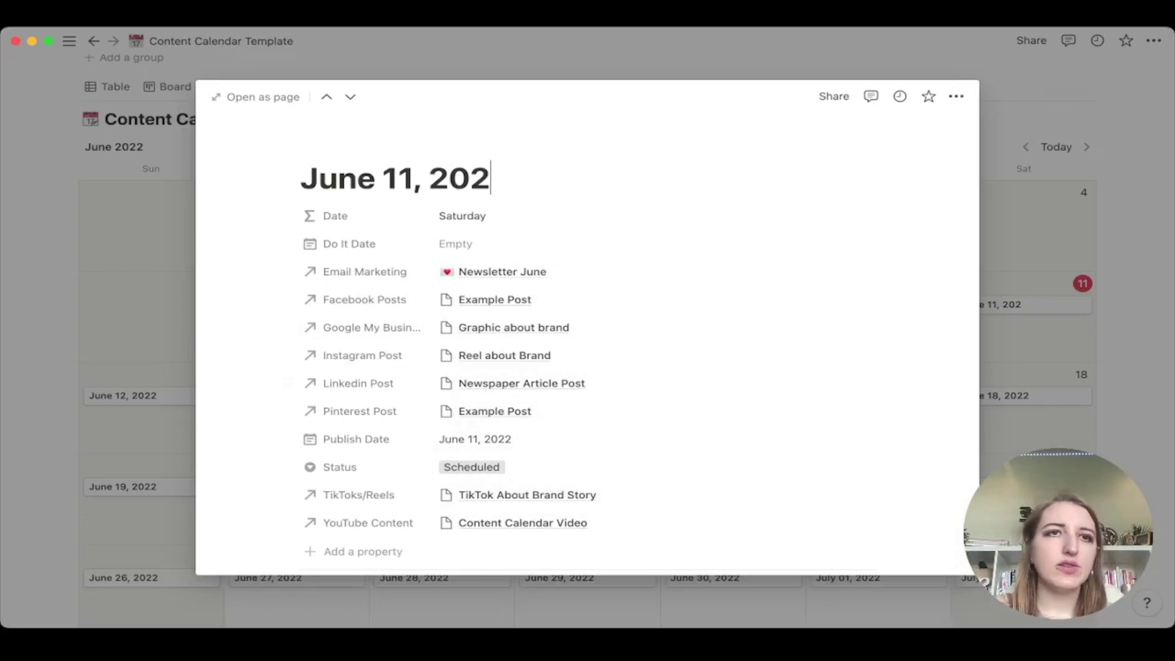
pyautogui.press('Escape')
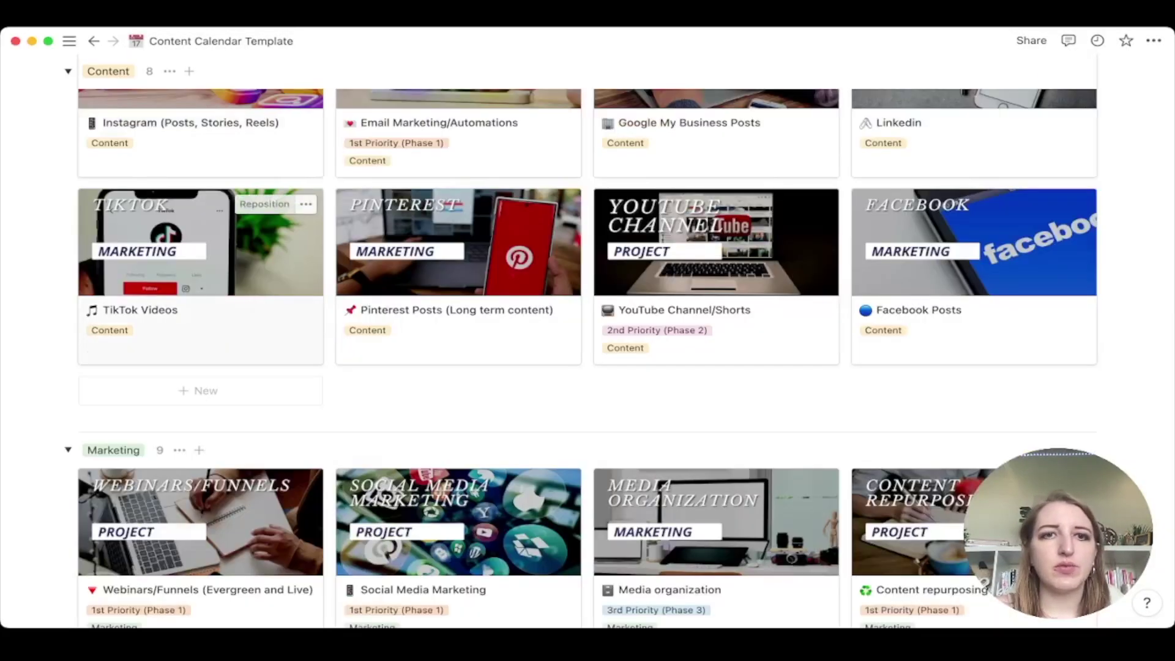
# Add an 'Example' YouTube Content entry using the YouTube Publishing Schedule template
pyautogui.scroll(3, 202, 245)
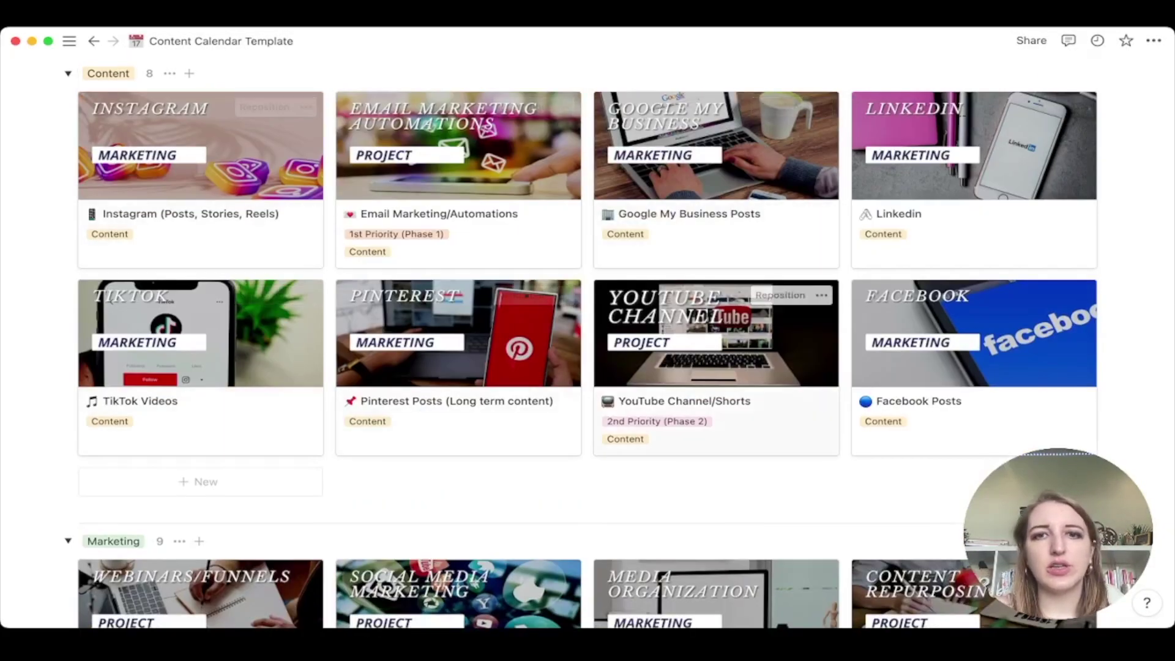
pyautogui.click(716, 343)
pyautogui.scroll(-5, 716, 343)
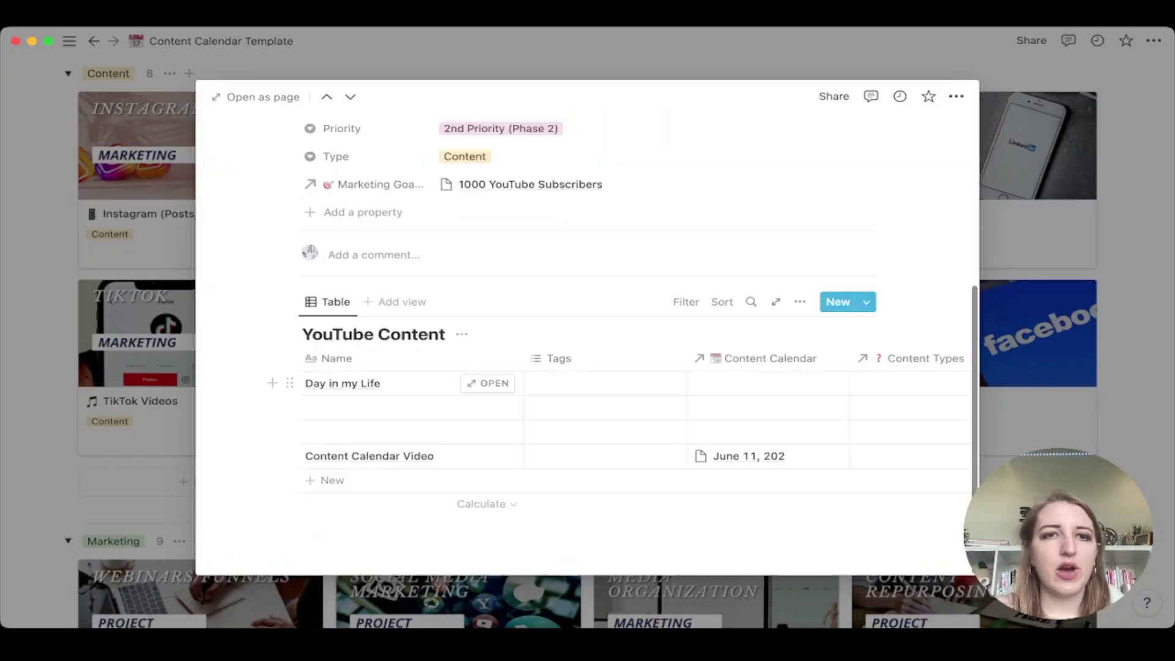
pyautogui.click(487, 406)
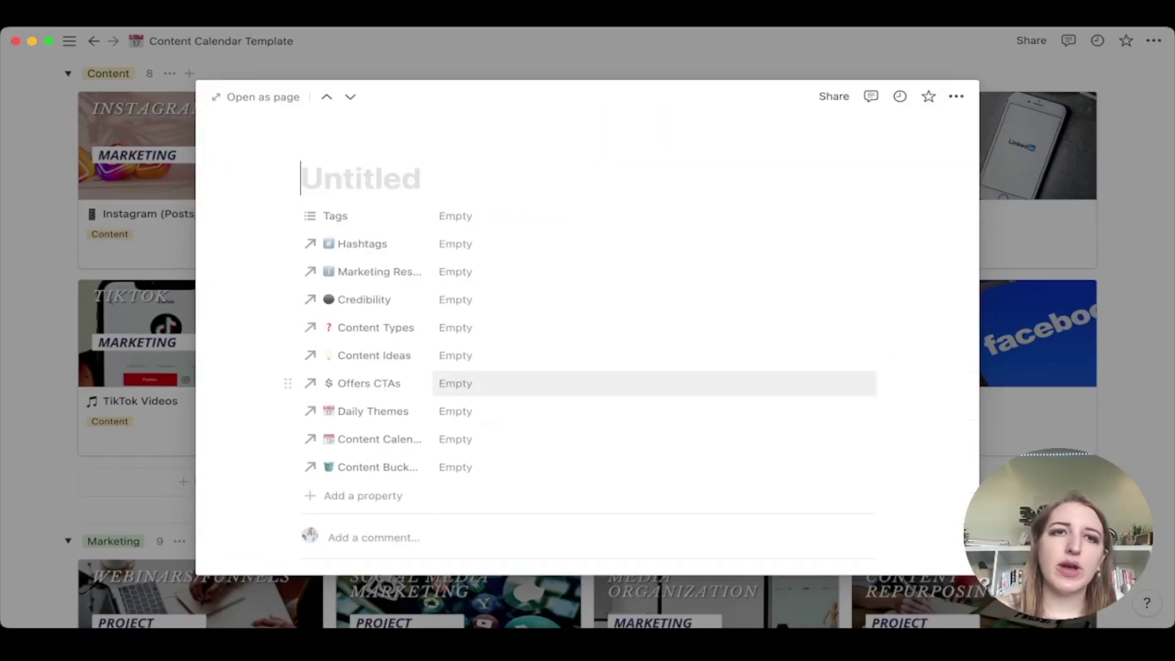
pyautogui.write('Example')
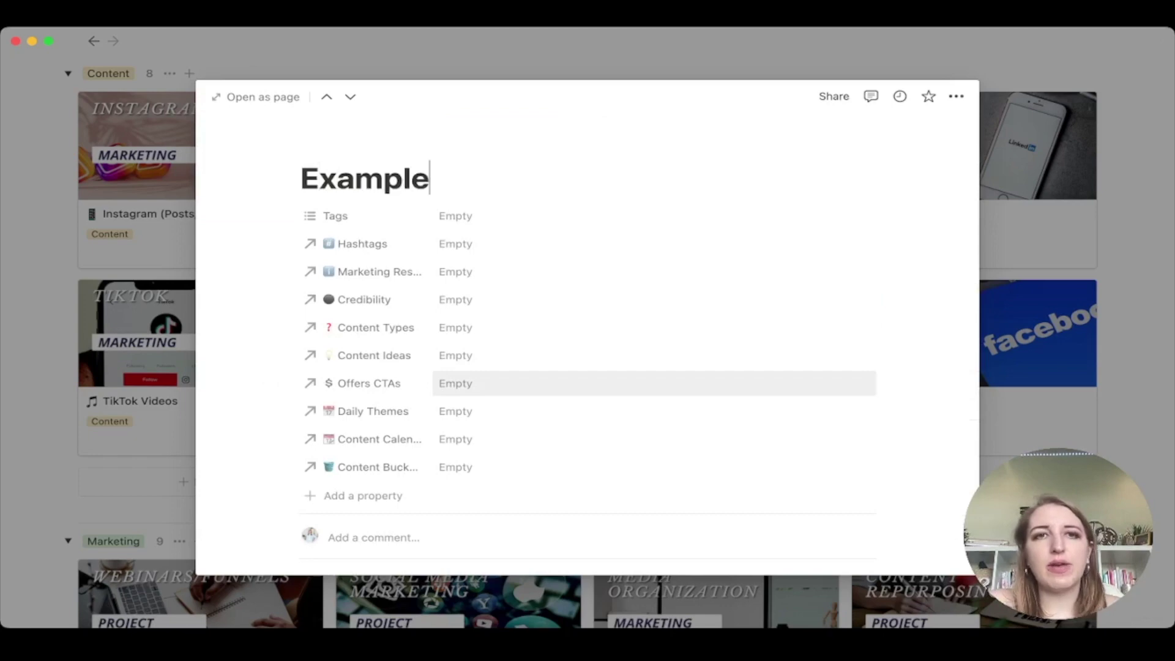
pyautogui.scroll(-5, 550, 361)
pyautogui.scroll(5, 551, 361)
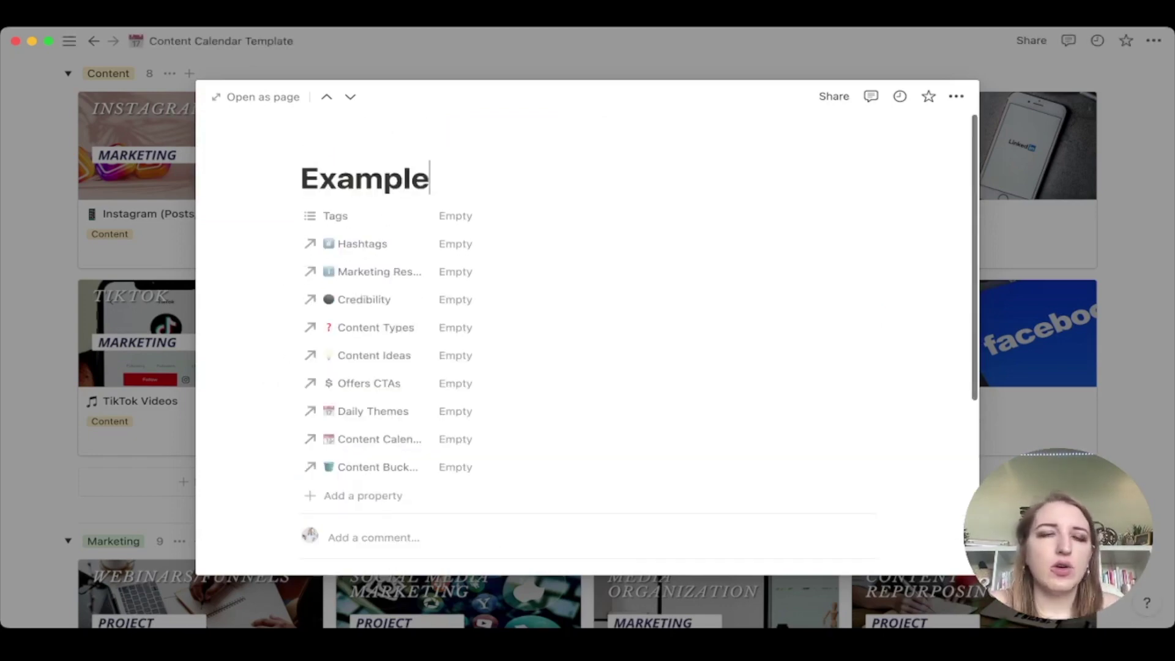
pyautogui.scroll(-3, 550, 361)
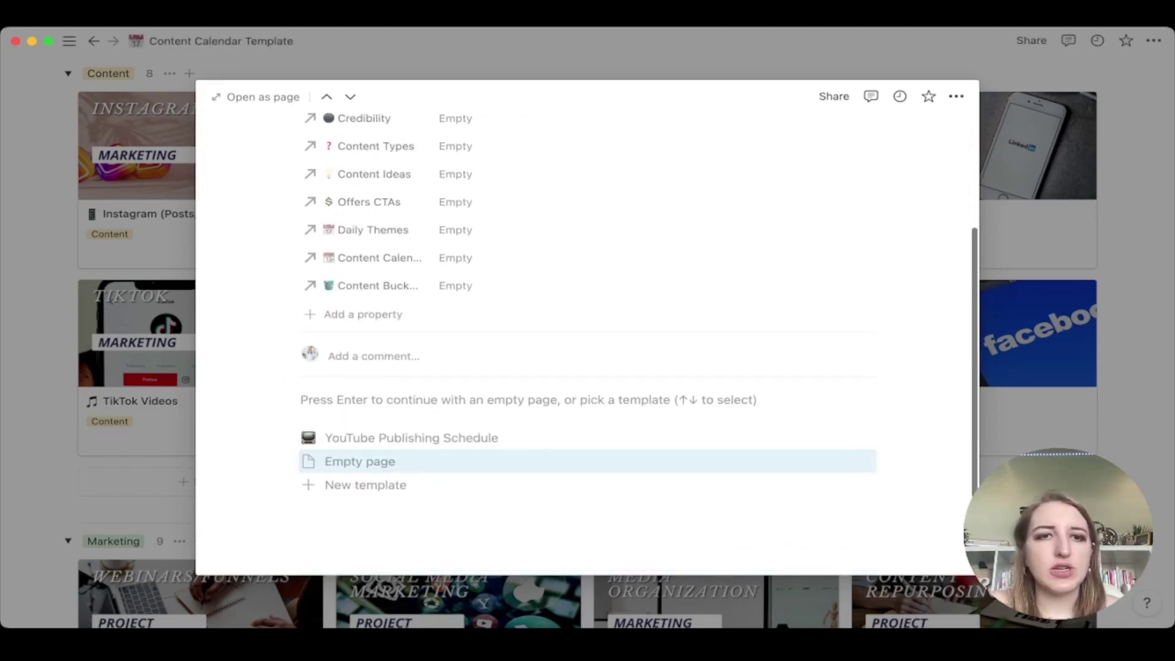
pyautogui.press('Up')
pyautogui.press('Return')
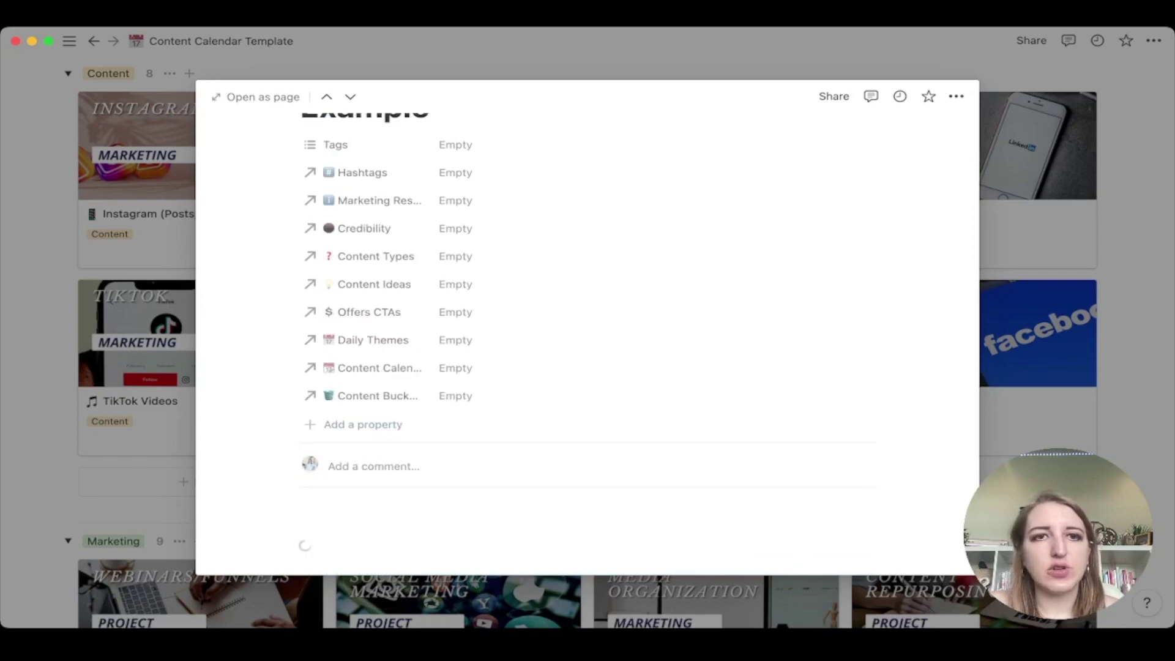
pyautogui.scroll(-6, 551, 361)
pyautogui.scroll(-5, 550, 361)
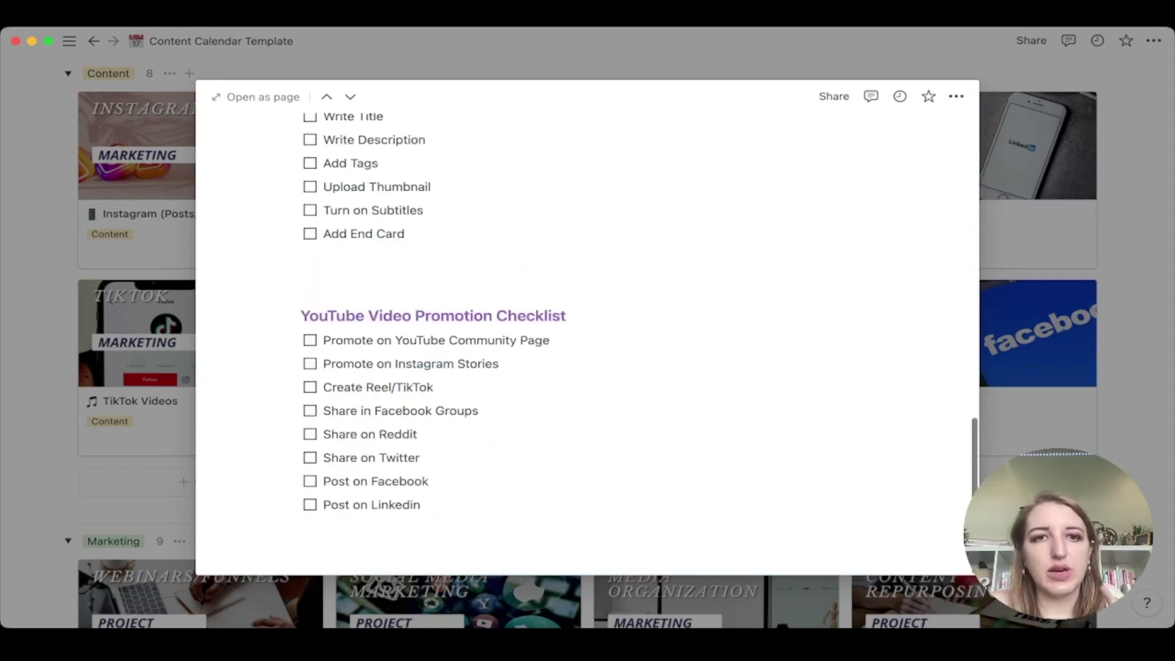
pyautogui.press('Escape')
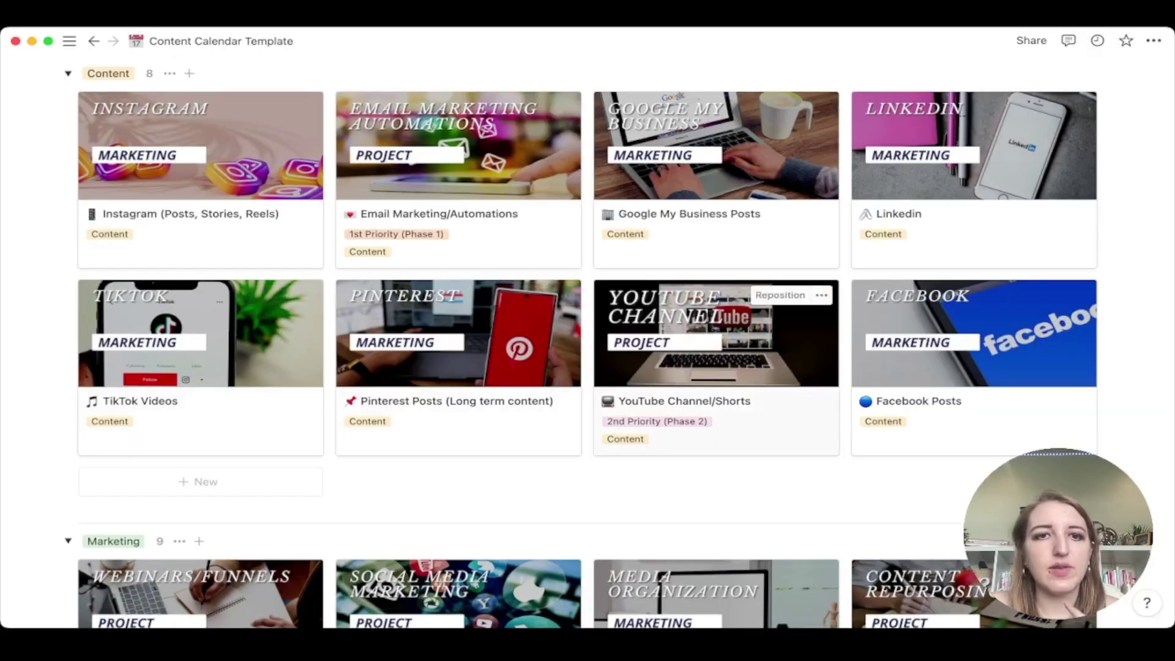
# Apply the Content Planning Template to the Canva page under Pinterest Posts
pyautogui.click(458, 367)
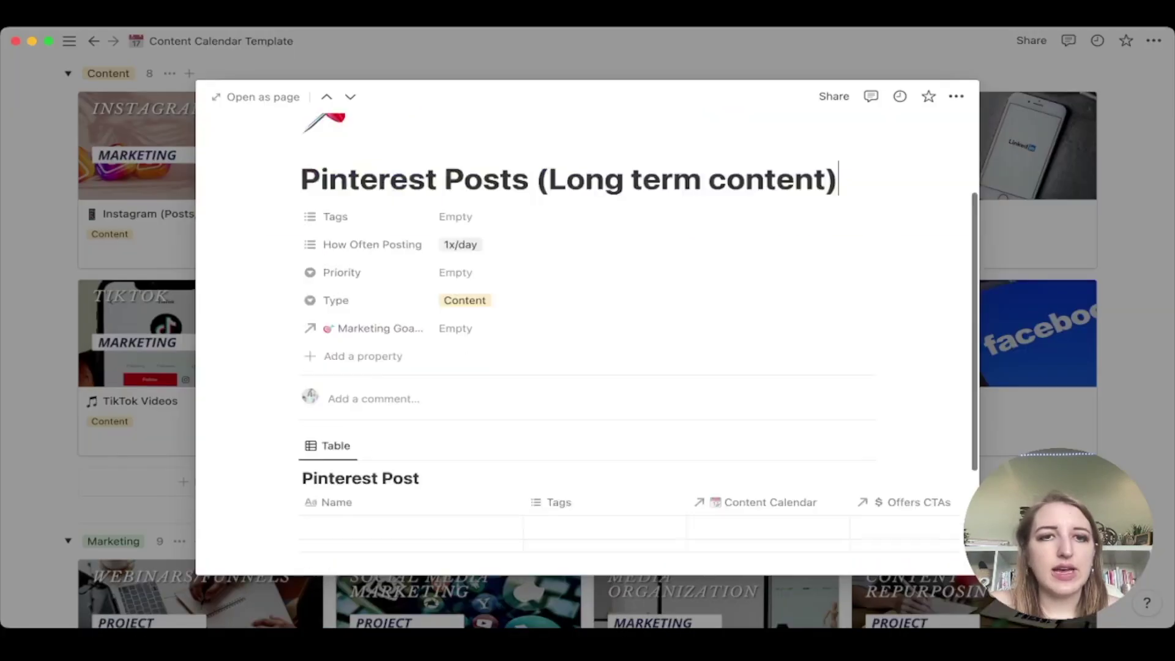
pyautogui.scroll(-3, 483, 373)
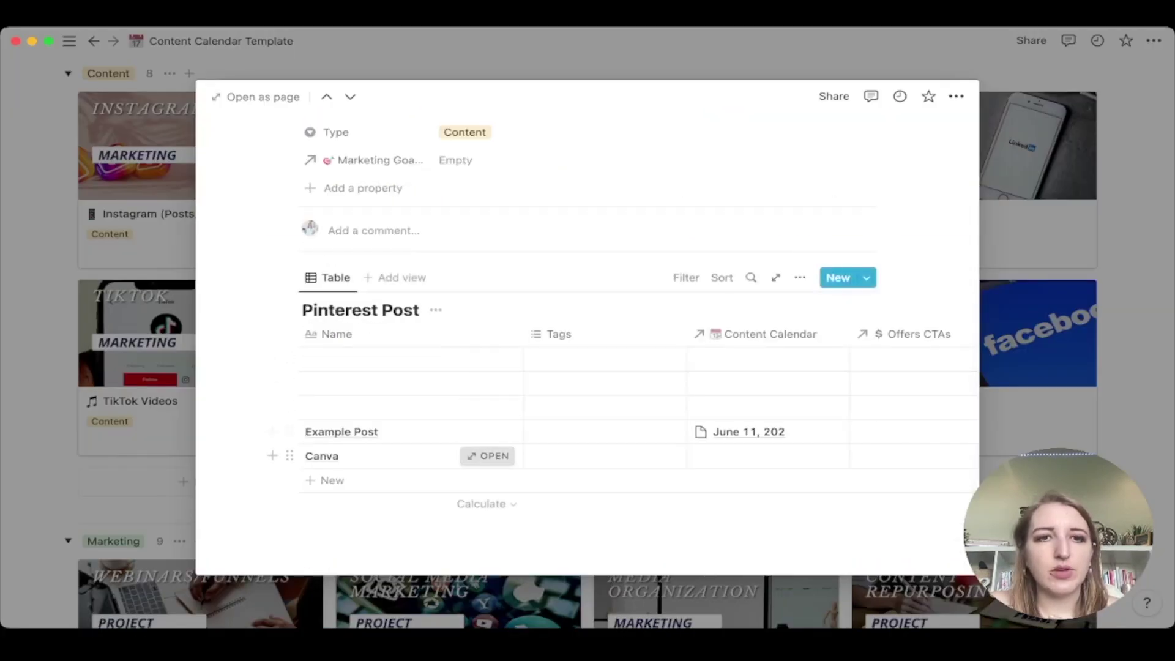
pyautogui.click(487, 455)
pyautogui.scroll(-3, 587, 305)
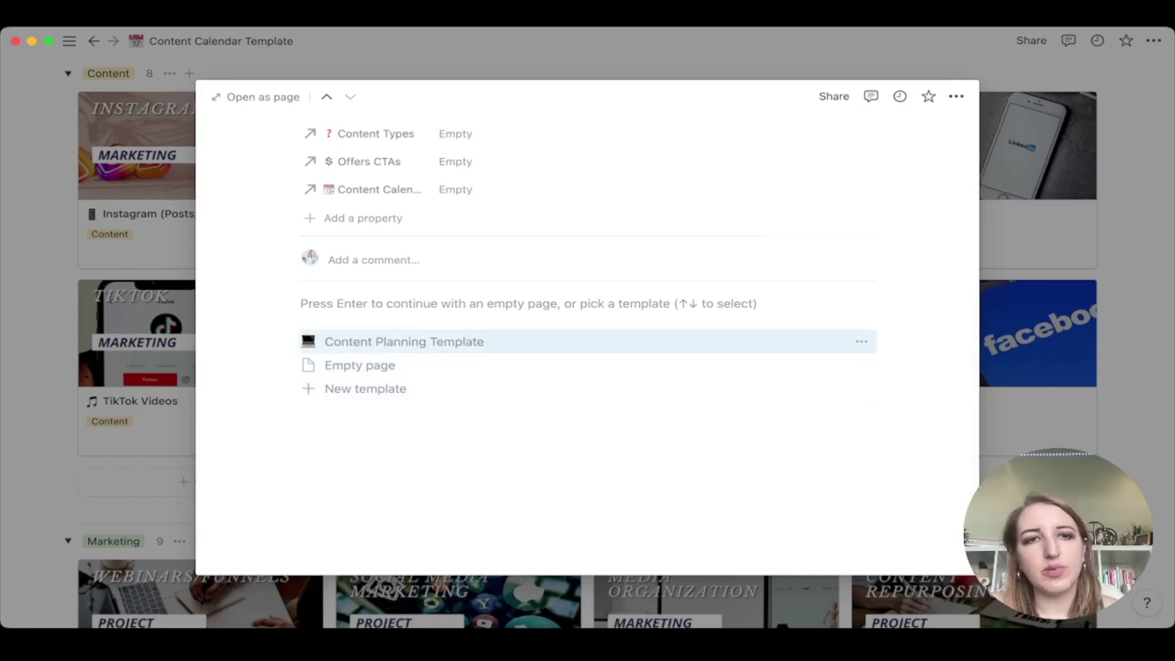
pyautogui.press('Return')
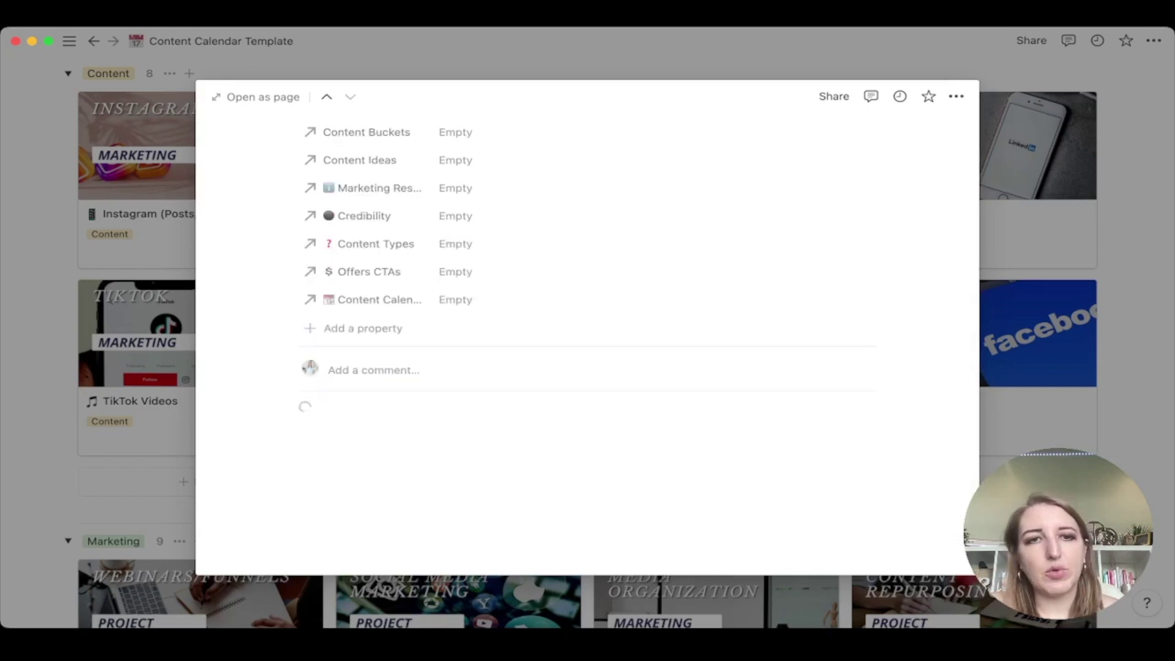
pyautogui.scroll(-3, 551, 367)
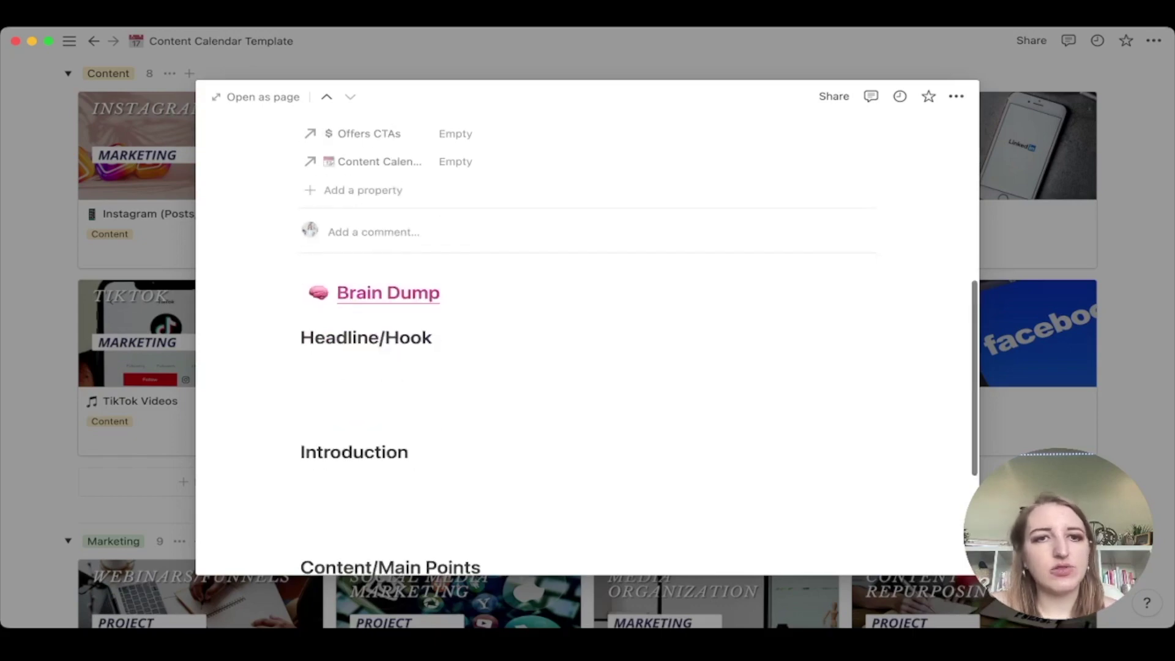
pyautogui.scroll(-3, 550, 367)
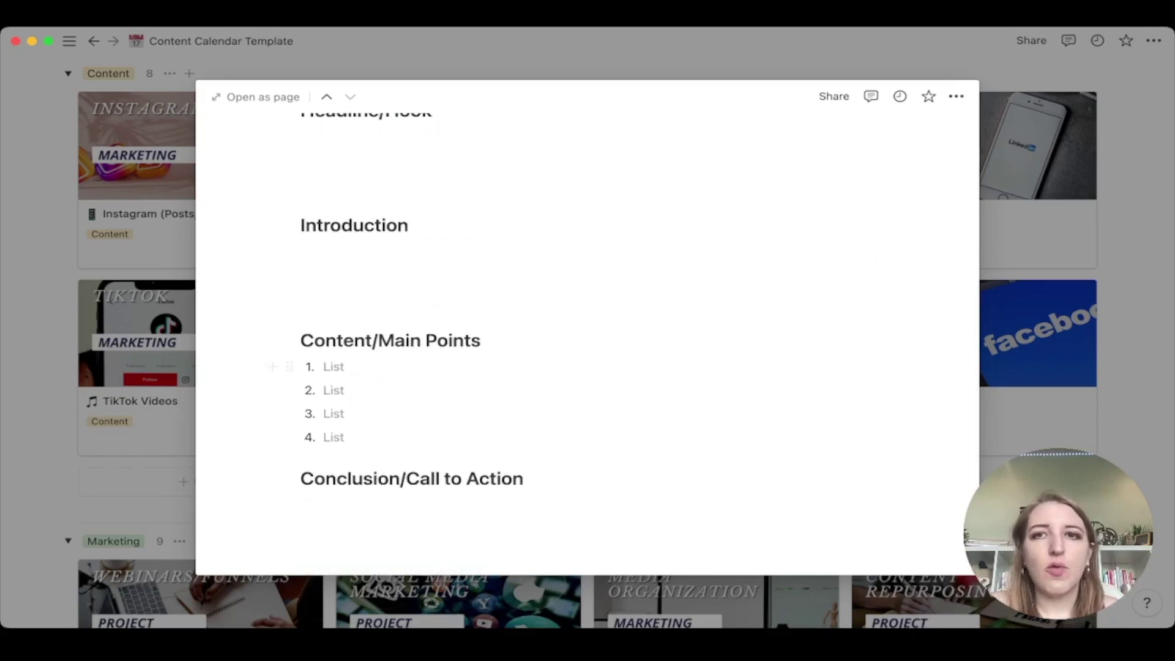
pyautogui.click(171, 365)
pyautogui.scroll(2, 587, 337)
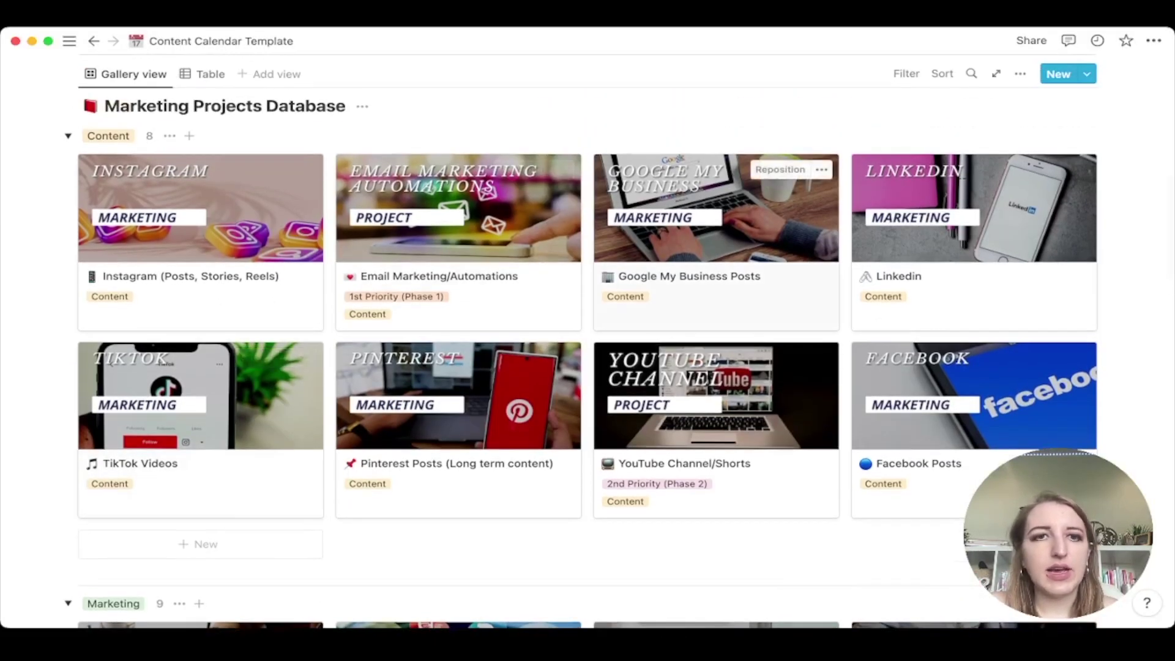
# View Newsletter June as a full page, then go up to the Email Marketing table
pyautogui.click(458, 288)
pyautogui.scroll(-4, 587, 342)
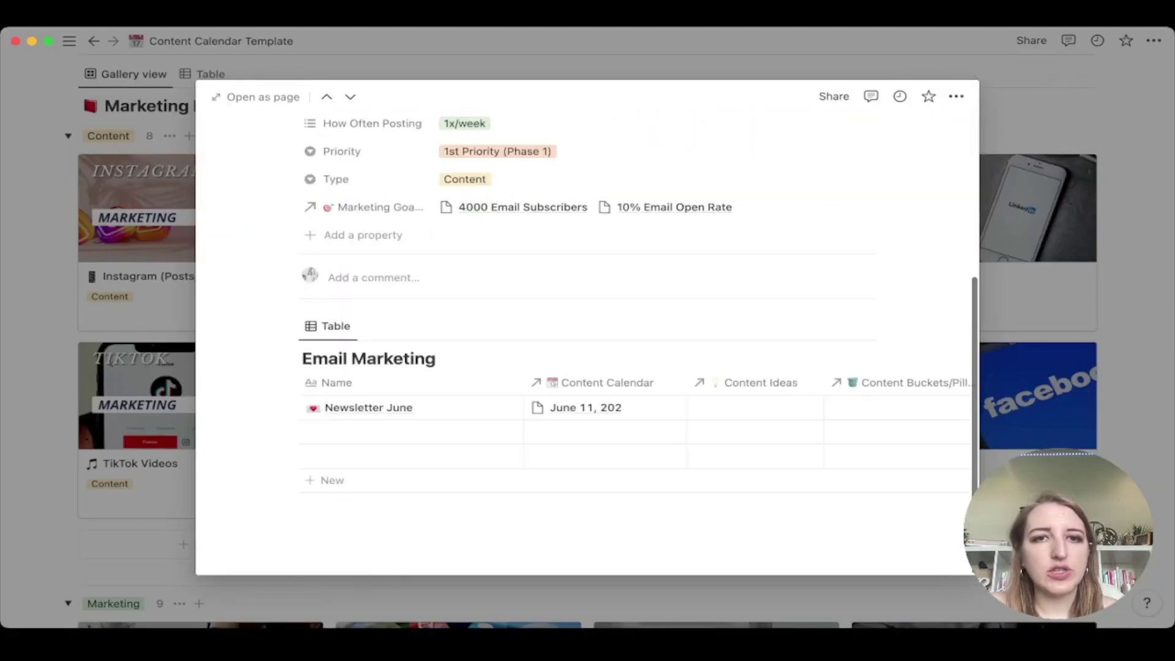
pyautogui.click(488, 408)
pyautogui.scroll(-5, 488, 367)
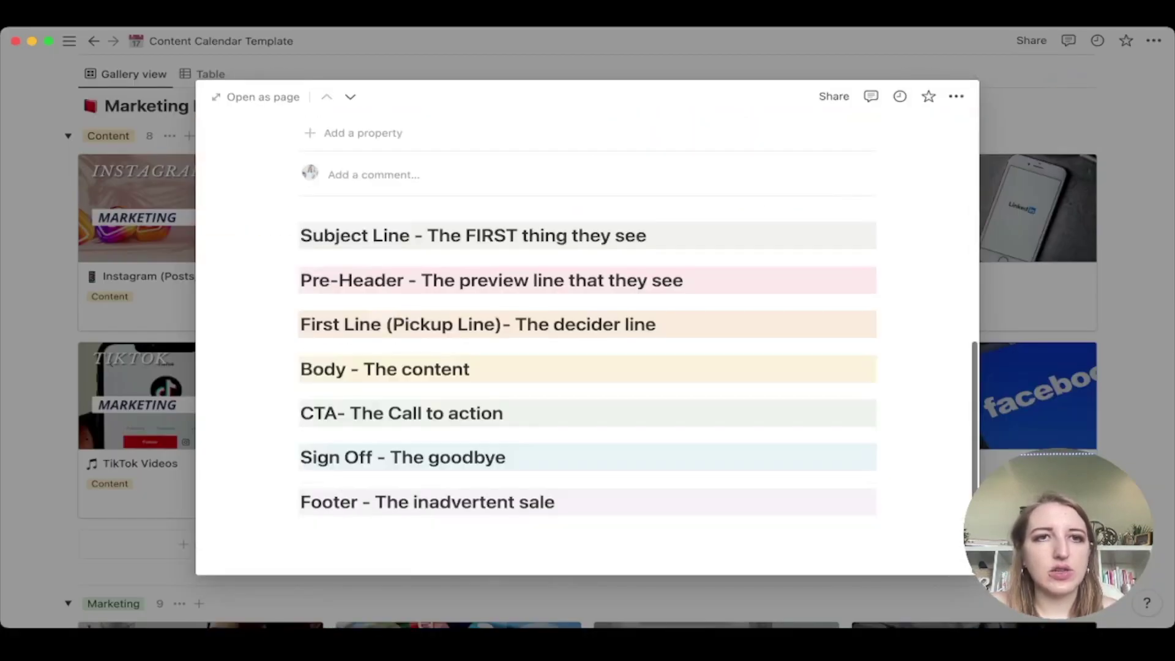
pyautogui.scroll(1, 293, 336)
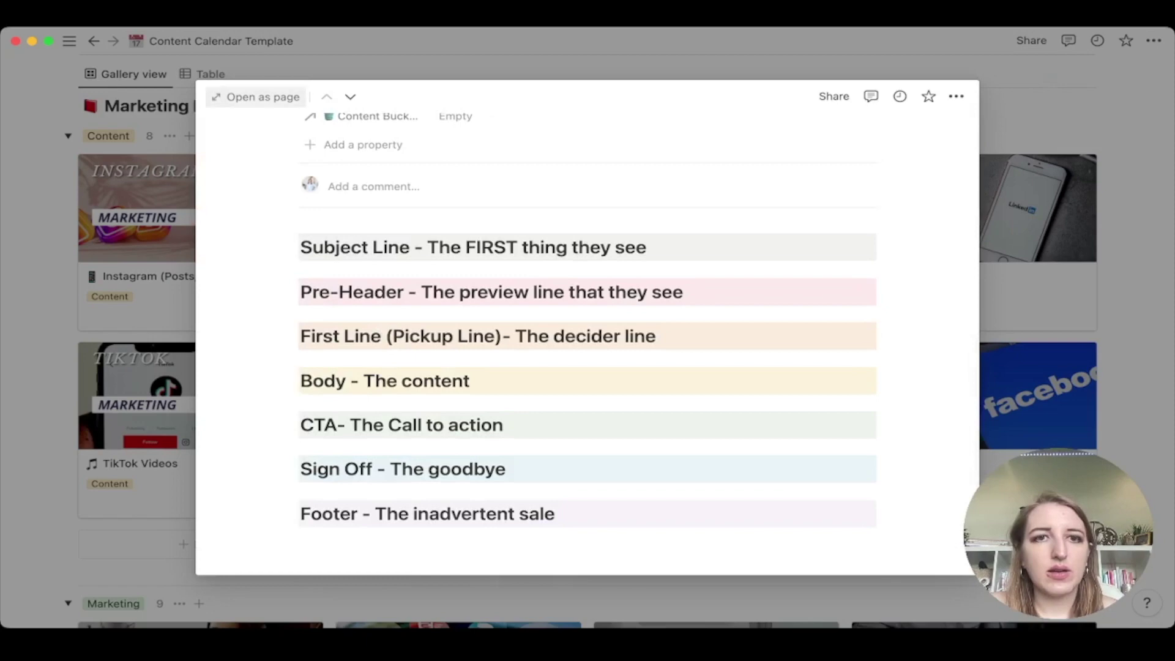
pyautogui.click(257, 97)
pyautogui.click(364, 41)
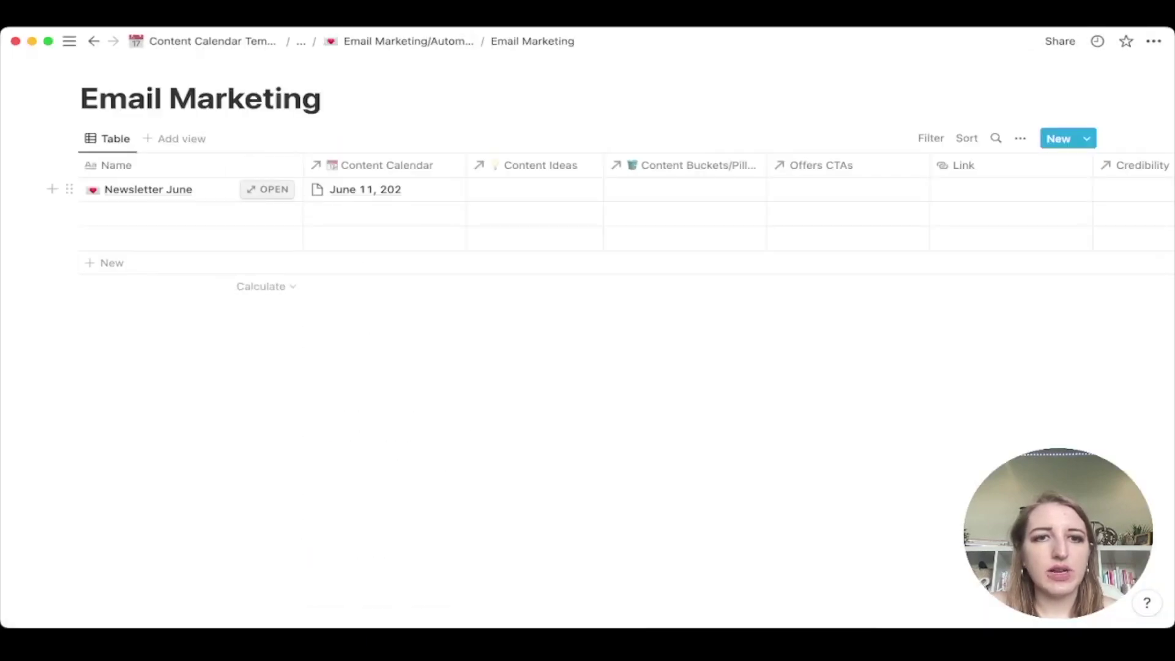
# Create a new Email Marketing entry from the Email Newsletter Template
pyautogui.click(266, 213)
pyautogui.scroll(-3, 428, 343)
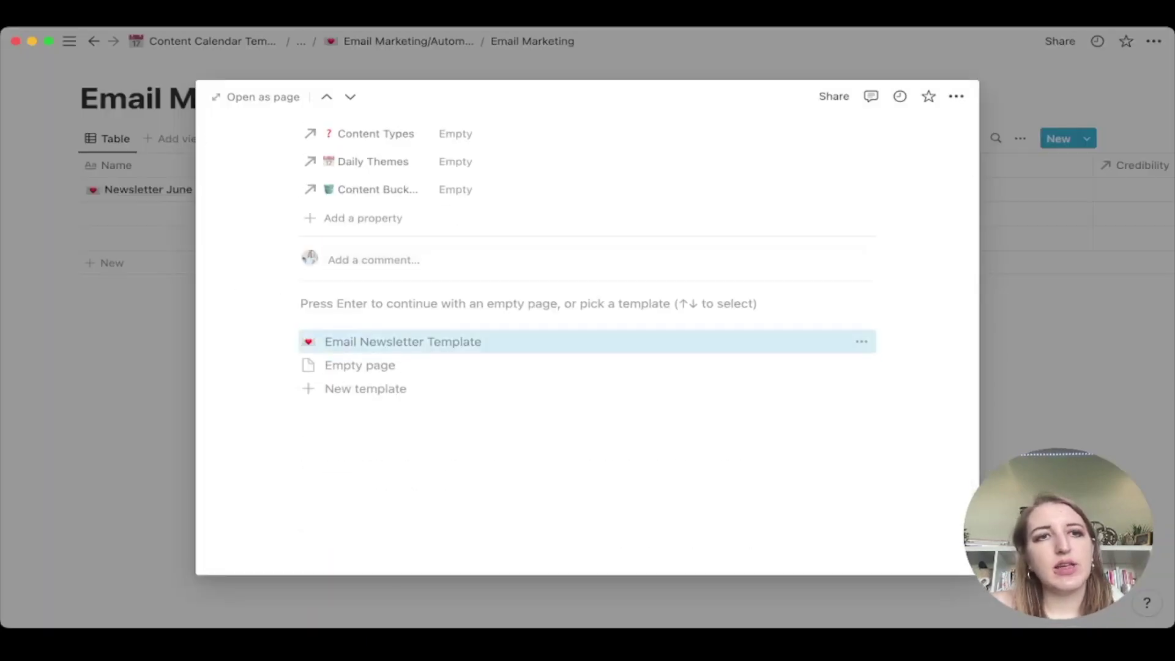
pyautogui.click(367, 341)
pyautogui.scroll(-3, 587, 367)
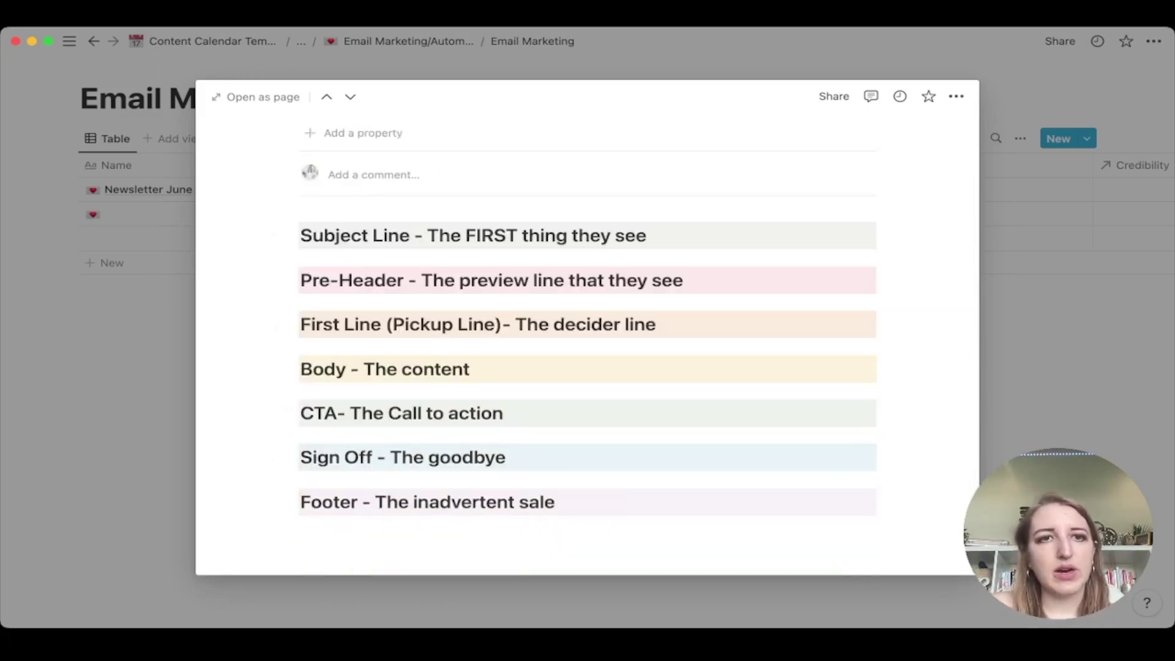
pyautogui.press('Escape')
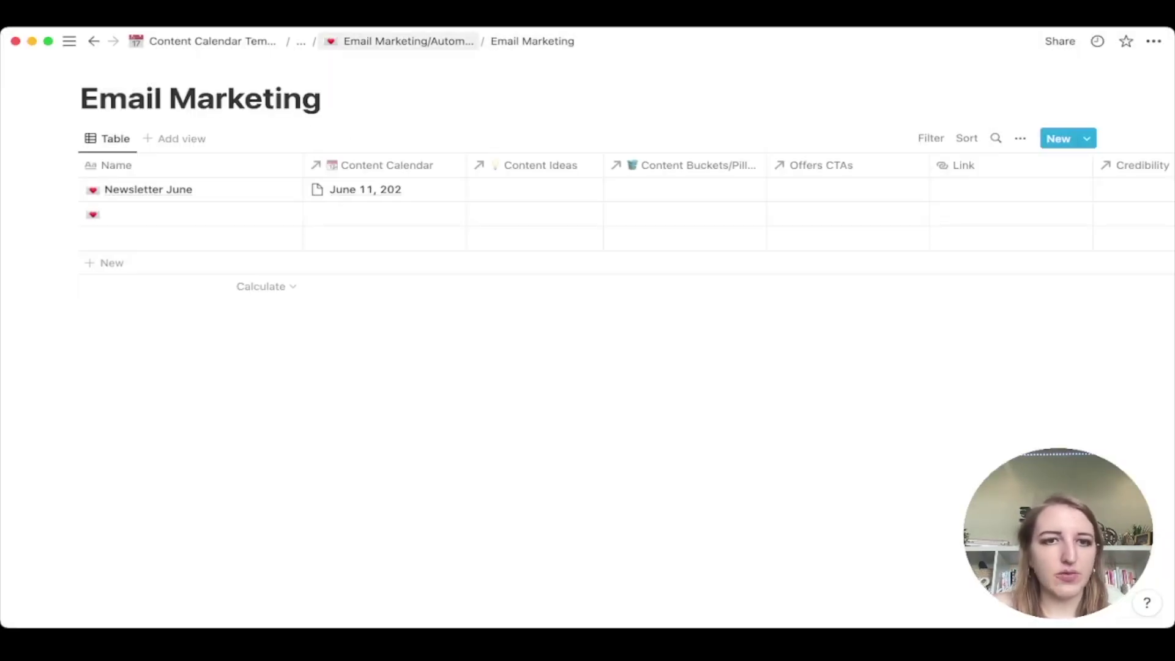
# Climb the breadcrumbs to Content Calendar Template and scroll to its Resources list
pyautogui.click(404, 41)
pyautogui.scroll(-5, 795, 306)
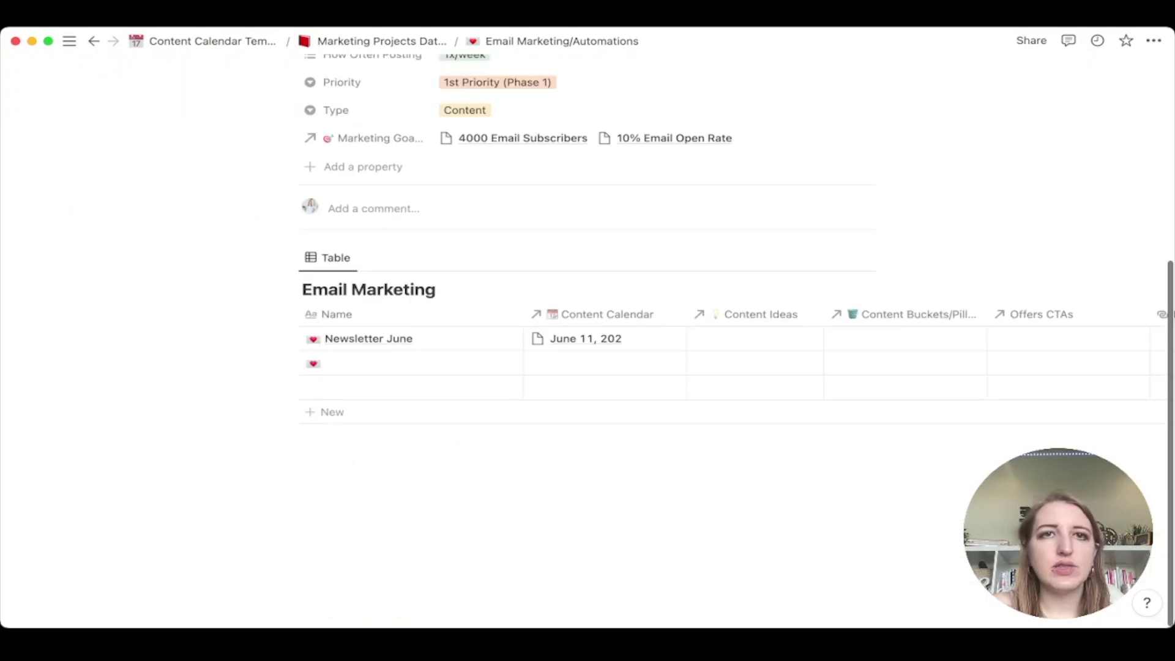
pyautogui.scroll(5, 795, 306)
pyautogui.click(382, 41)
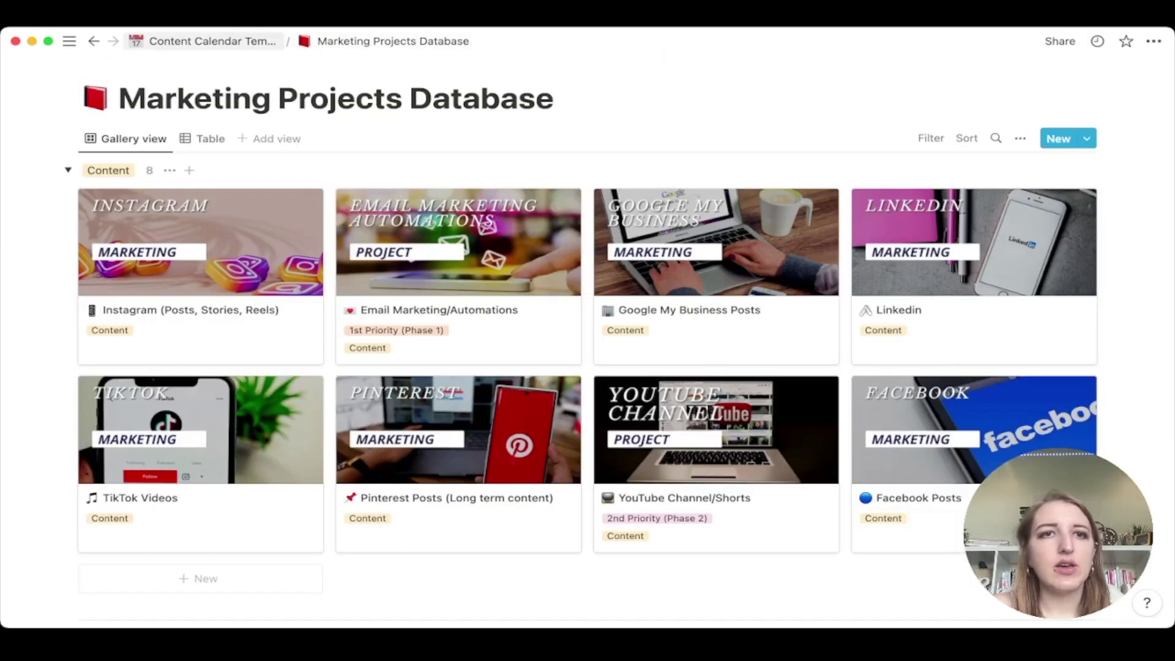
pyautogui.click(212, 41)
pyautogui.scroll(-5, 550, 306)
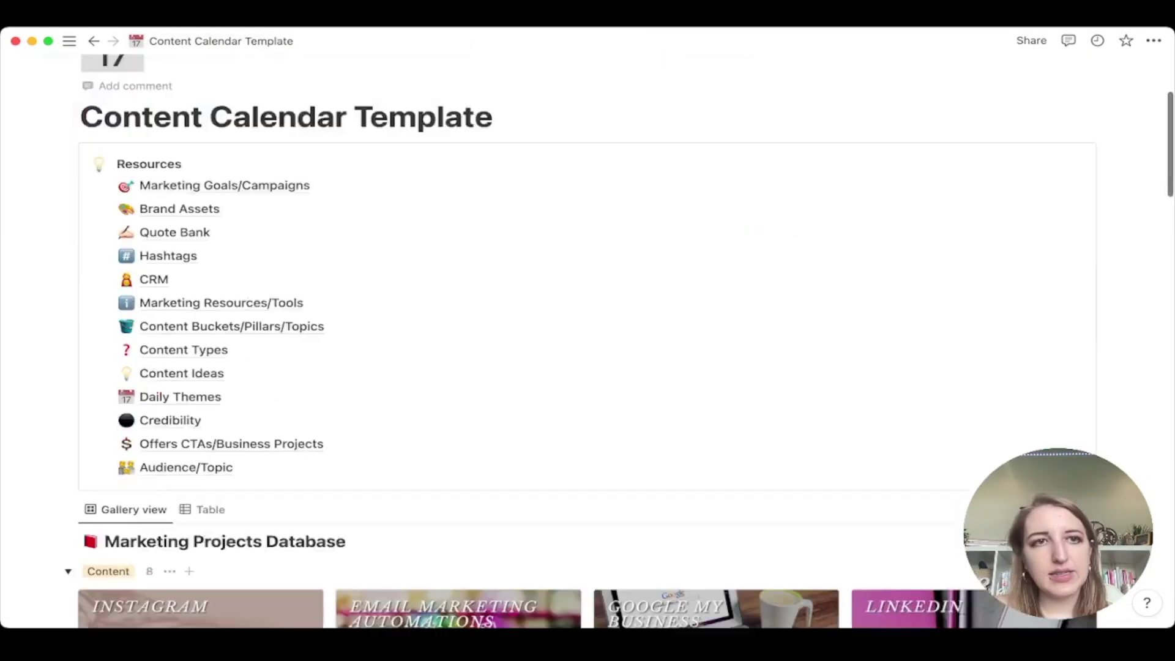